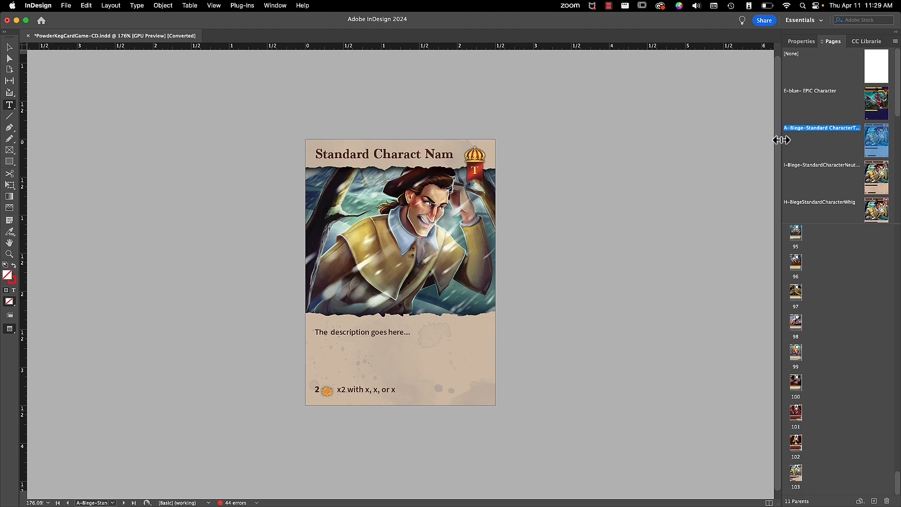
- View the standard character parent pages to compare the Neutral, Whig and Tory card designs
{"action": "left_click_drag", "start_coordinate": [751, 141], "coordinate": [732, 151]}
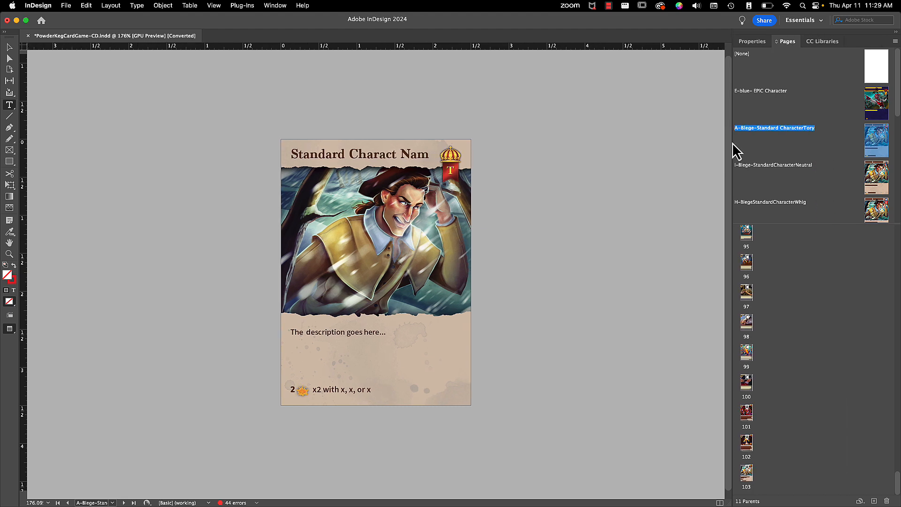
{"action": "left_click", "coordinate": [871, 175]}
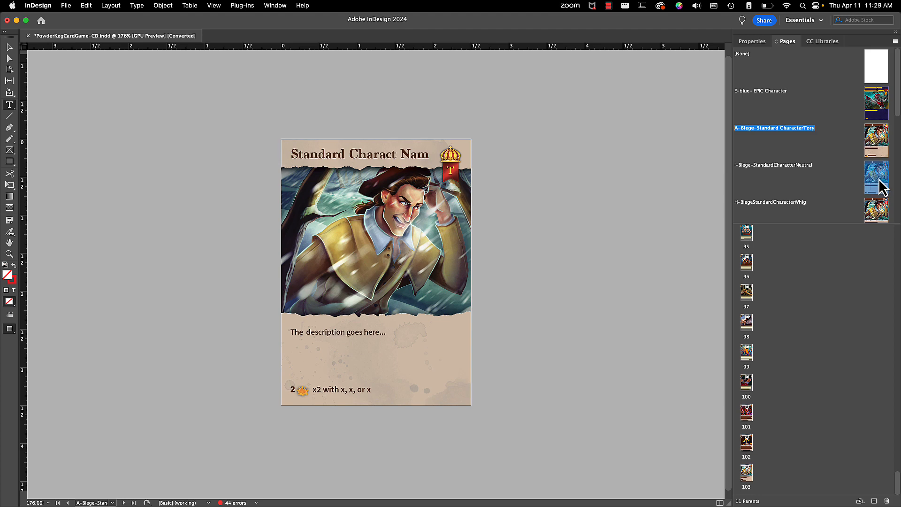
{"action": "double_click", "coordinate": [876, 180]}
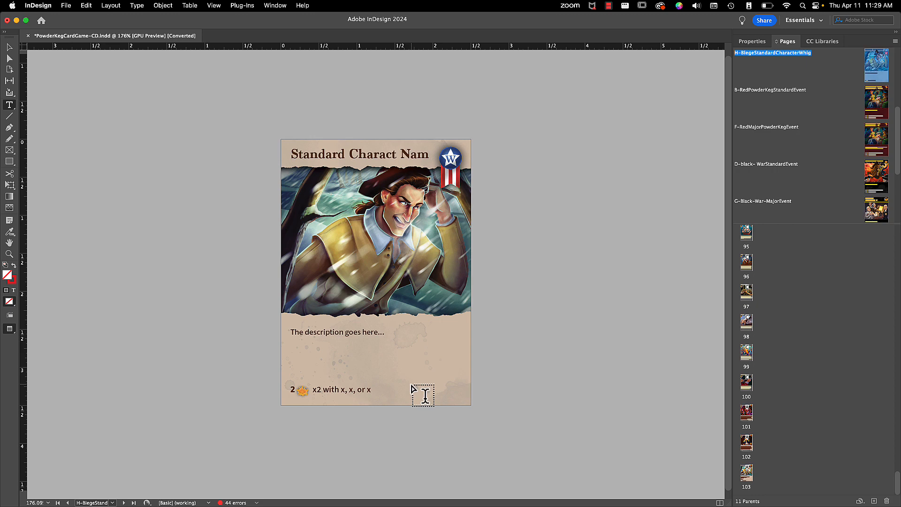
{"action": "scroll", "coordinate": [825, 162], "scroll_direction": "up", "scroll_amount": 3}
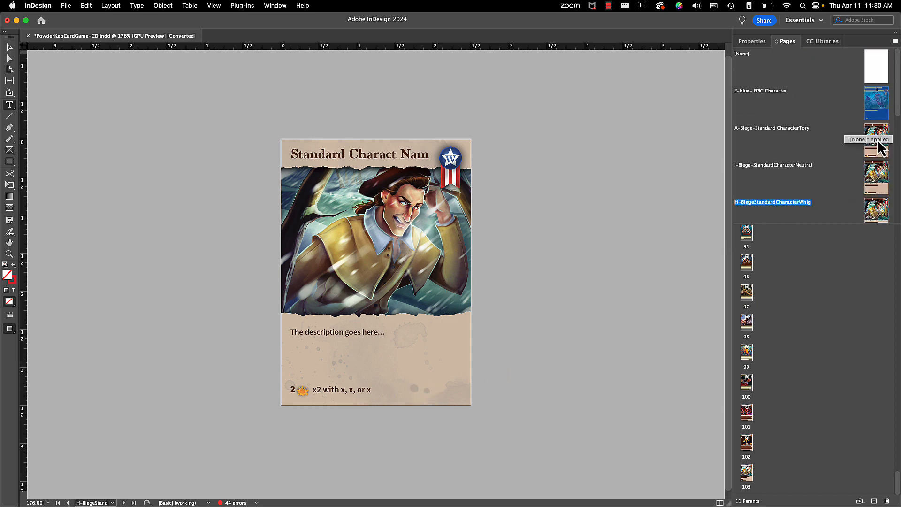
{"action": "left_click_drag", "start_coordinate": [879, 146], "coordinate": [451, 109]}
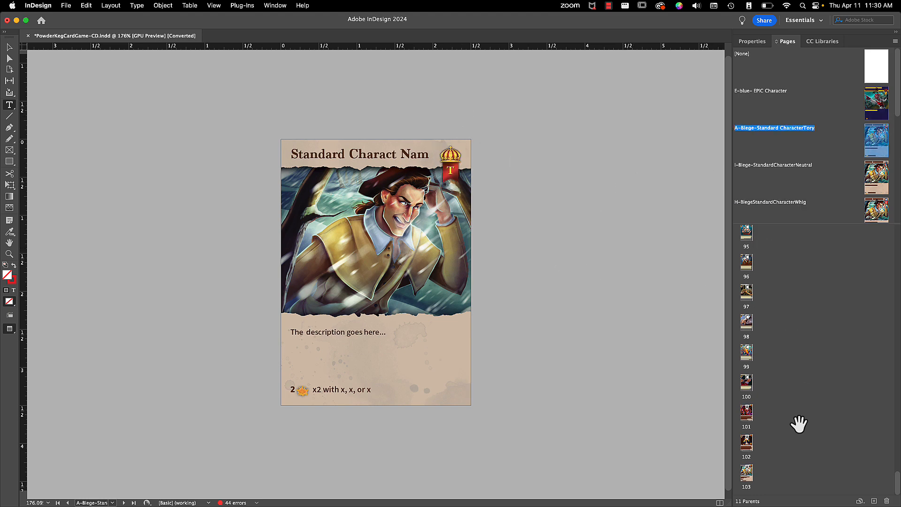
- Add page 104 at the end of the document from the E-blue- EPIC Character parent and override all its parent items
{"action": "scroll", "coordinate": [798, 423], "scroll_direction": "up", "scroll_amount": 20}
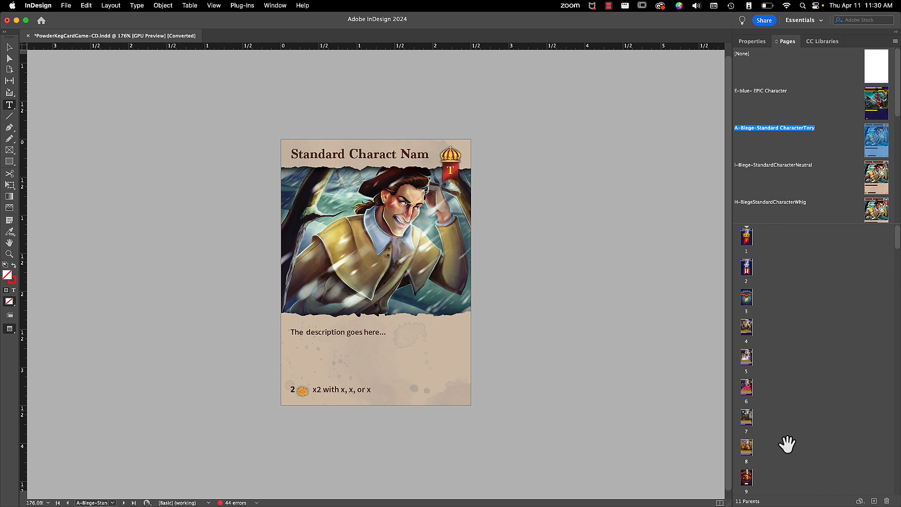
{"action": "scroll", "coordinate": [784, 441], "scroll_direction": "down", "scroll_amount": 3}
{"action": "scroll", "coordinate": [784, 441], "scroll_direction": "down", "scroll_amount": 20}
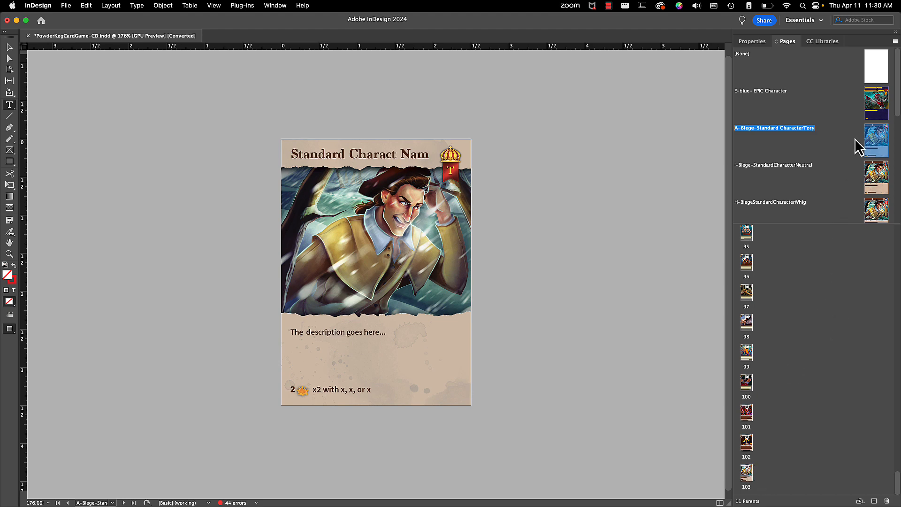
{"action": "left_click", "coordinate": [873, 106]}
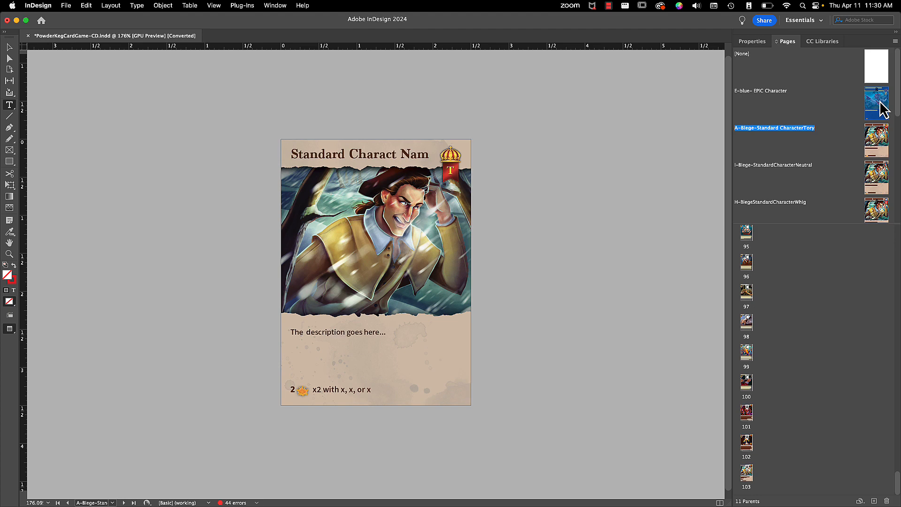
{"action": "left_click_drag", "start_coordinate": [880, 104], "coordinate": [759, 486]}
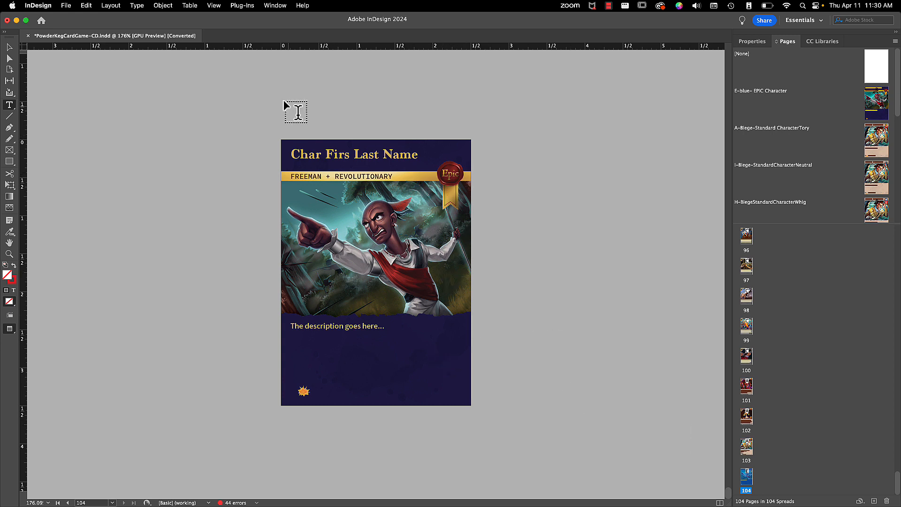
{"action": "right_click", "coordinate": [749, 490]}
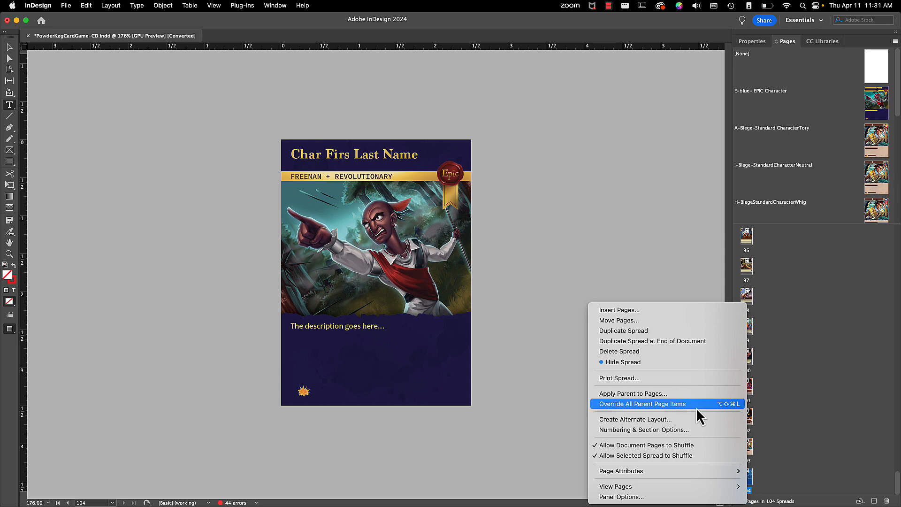
{"action": "left_click", "coordinate": [671, 405]}
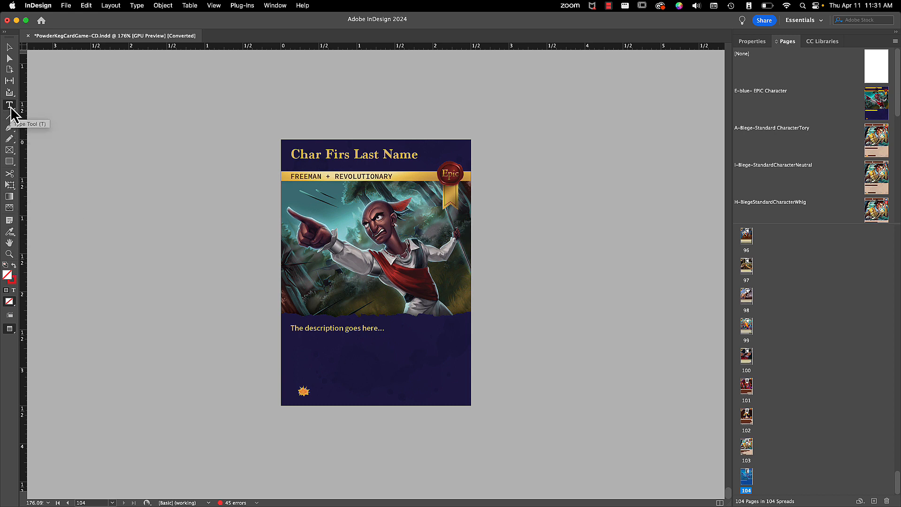
{"action": "left_click", "coordinate": [306, 155]}
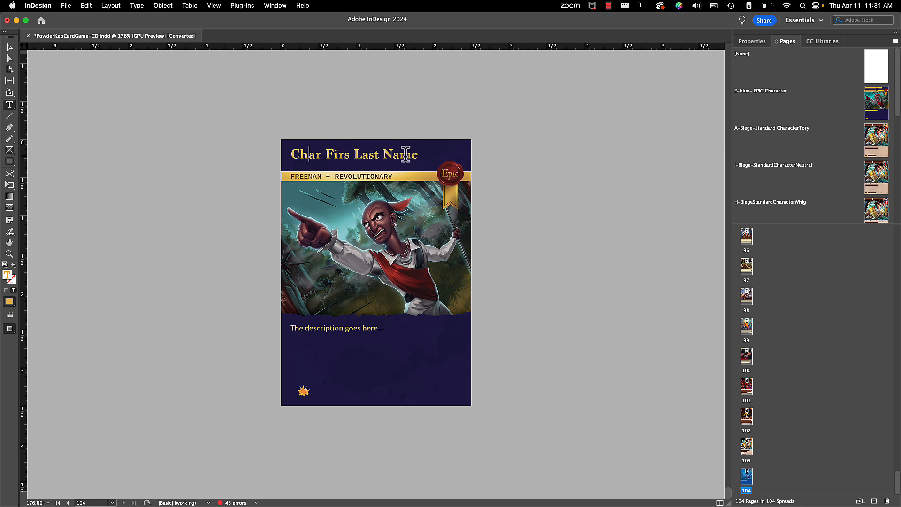
{"action": "left_click_drag", "start_coordinate": [419, 155], "coordinate": [293, 159]}
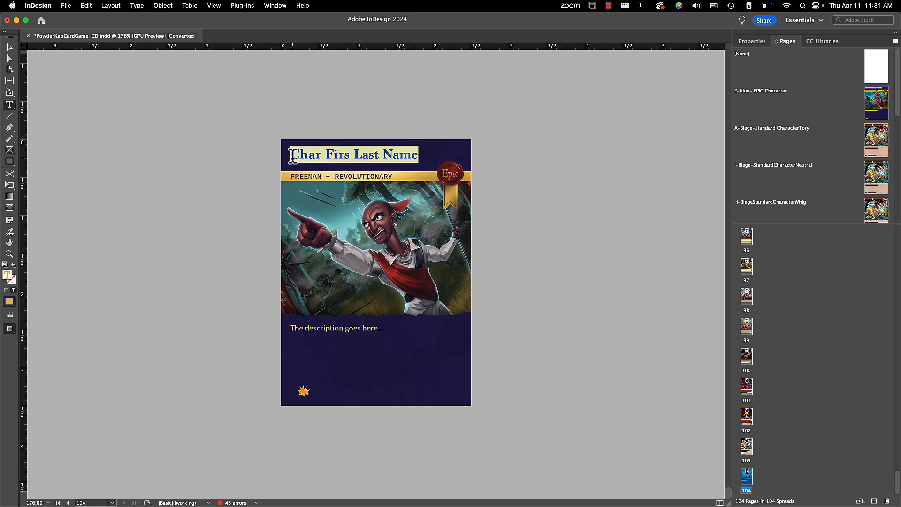
{"action": "type", "text": "Jpse"}
{"action": "key", "text": "BackSpace"}
{"action": "key", "text": "BackSpace"}
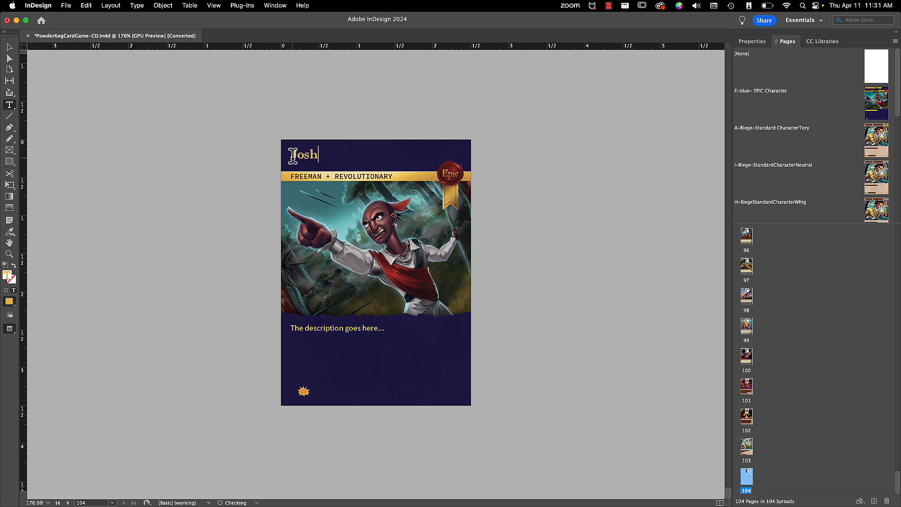
{"action": "key", "text": "BackSpace"}
{"action": "type", "text": "eph Brandt"}
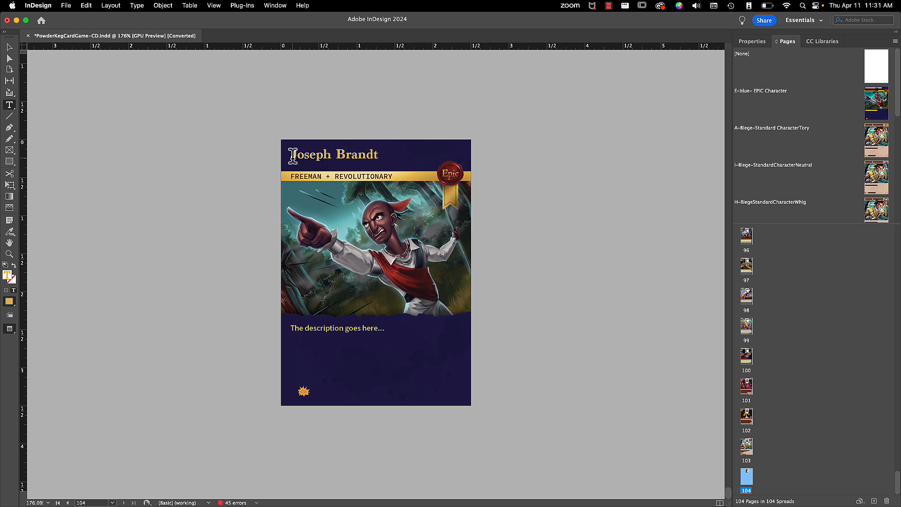
- Replace the word FREEMAN with STATESMAN in the gold subtitle band under the character name
{"action": "left_click", "coordinate": [293, 174]}
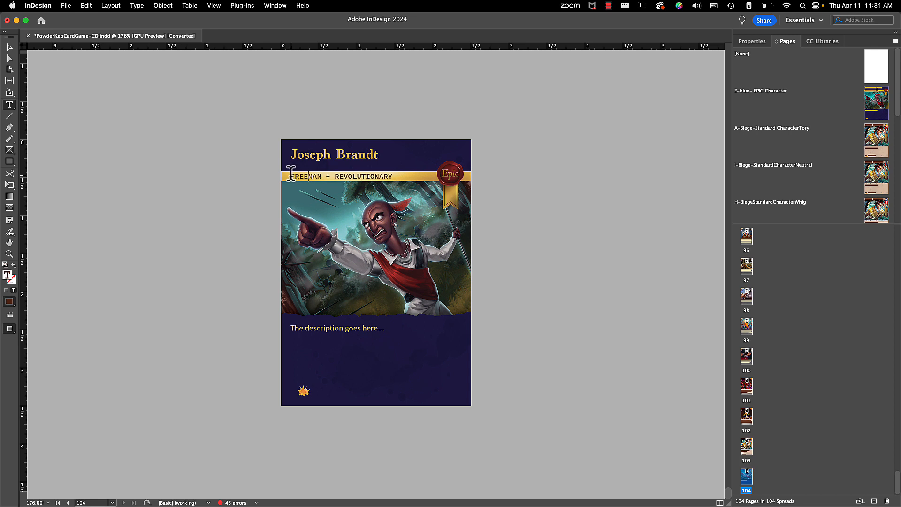
{"action": "left_click_drag", "start_coordinate": [291, 175], "coordinate": [323, 176]}
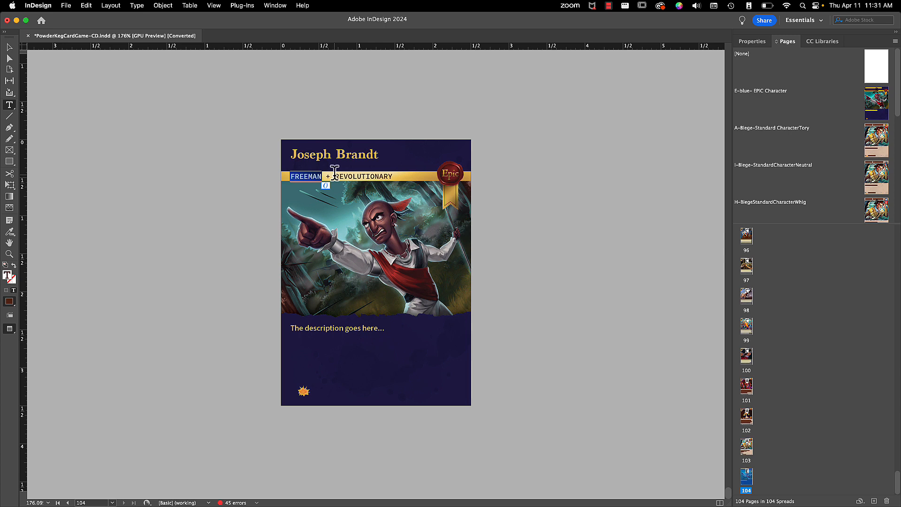
{"action": "type", "text": "STA"}
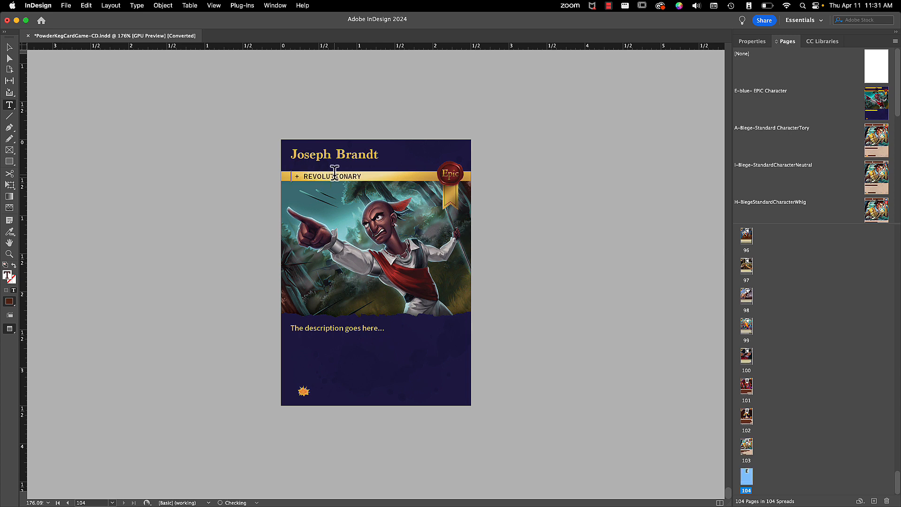
{"action": "type", "text": "TESM"}
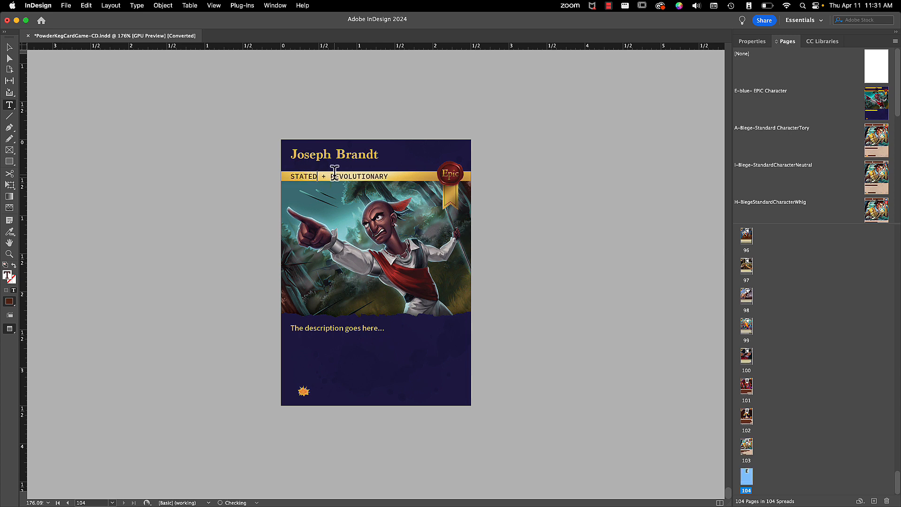
{"action": "type", "text": "AN"}
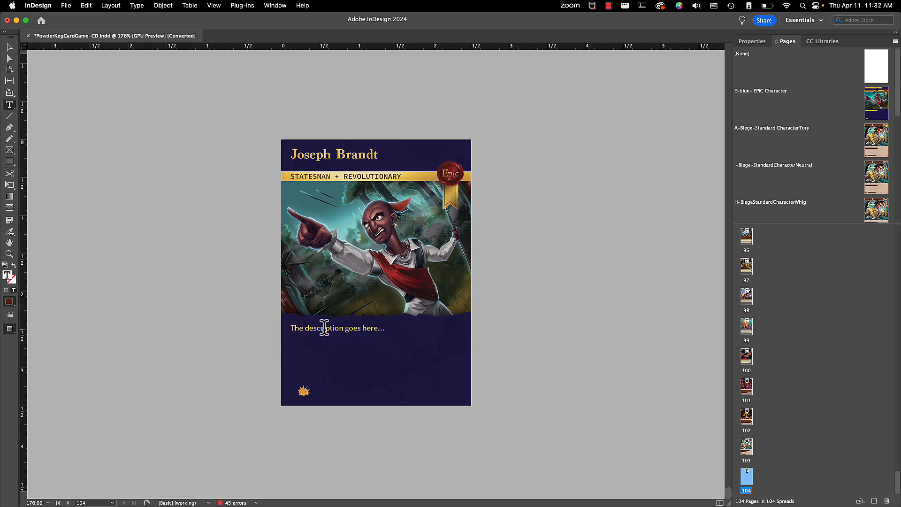
- Test selecting the card's description text, burst icon and Epic seal, and leave the character artwork frame selected
{"action": "left_click", "coordinate": [371, 331]}
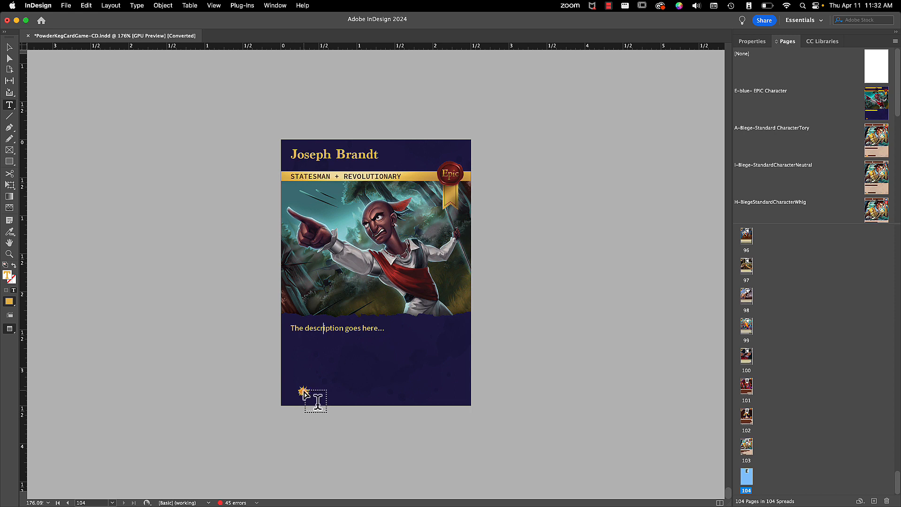
{"action": "left_click", "coordinate": [9, 47]}
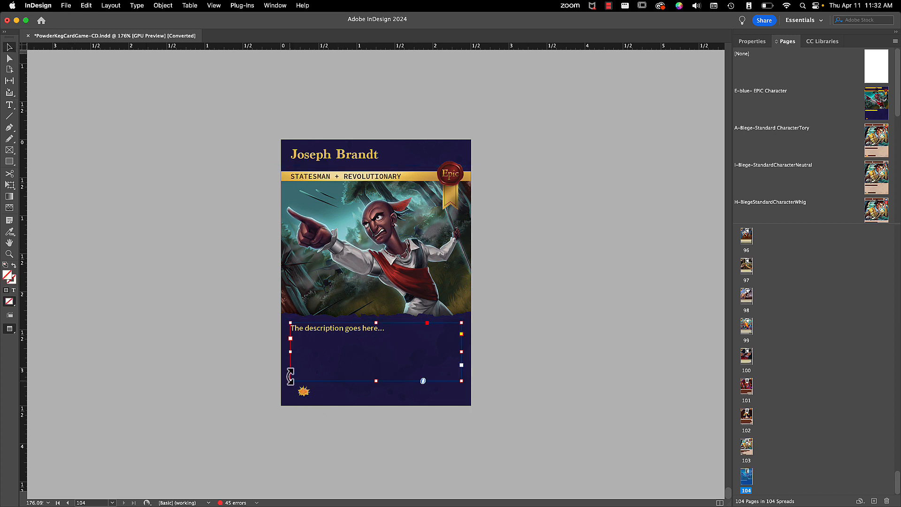
{"action": "left_click", "coordinate": [303, 390]}
{"action": "left_click", "coordinate": [452, 174]}
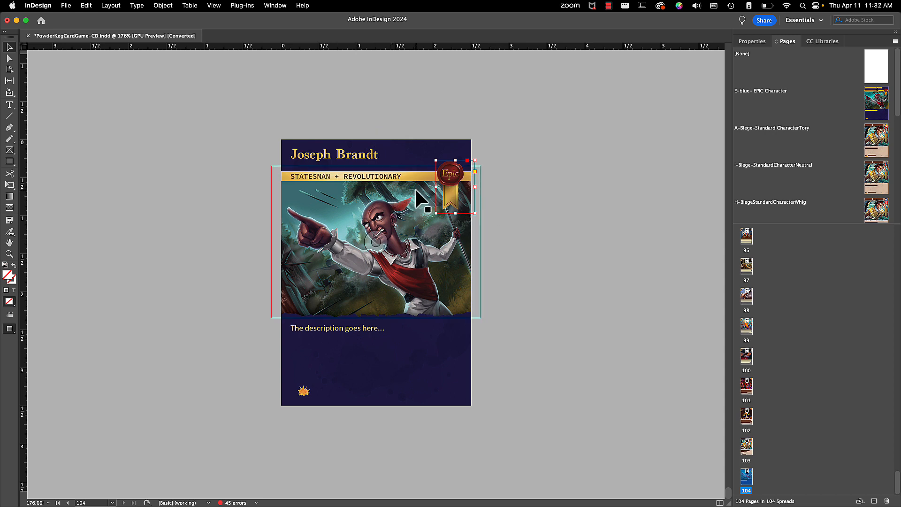
{"action": "left_click", "coordinate": [445, 279]}
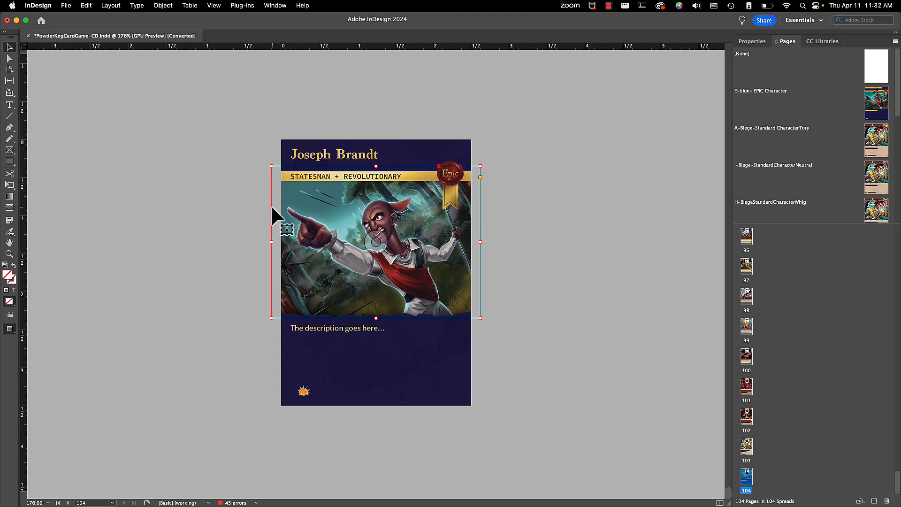
{"action": "right_click", "coordinate": [348, 288]}
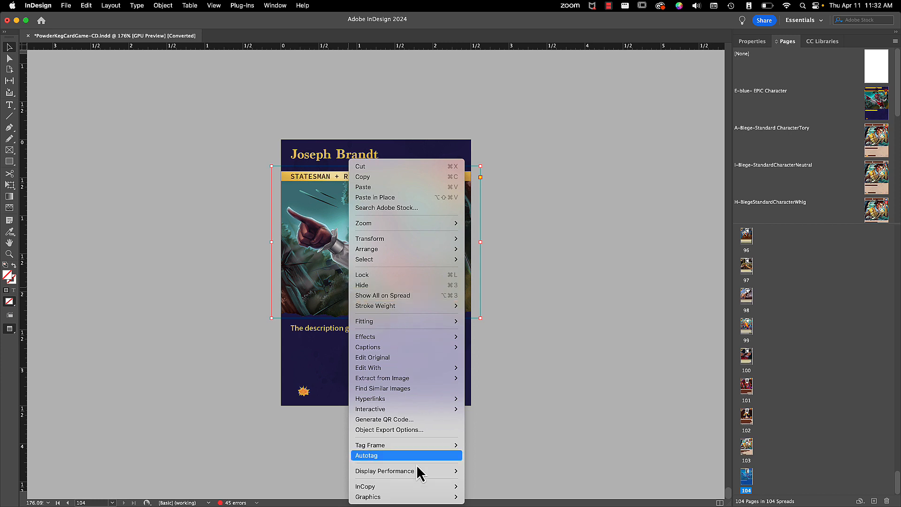
{"action": "mouse_move", "coordinate": [424, 481]}
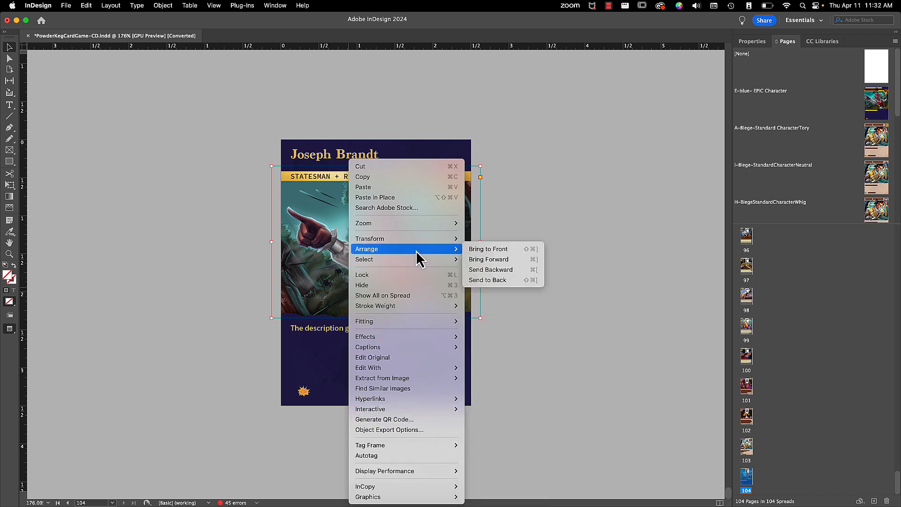
{"action": "left_click", "coordinate": [545, 184]}
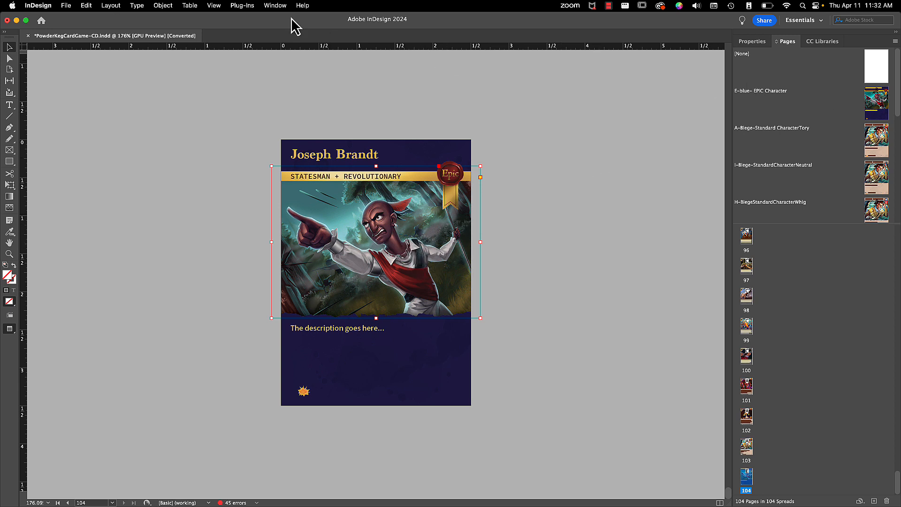
- Display the document's linked files with the artwork's link details, and enlarge both the details area and the file list
{"action": "left_click", "coordinate": [277, 6]}
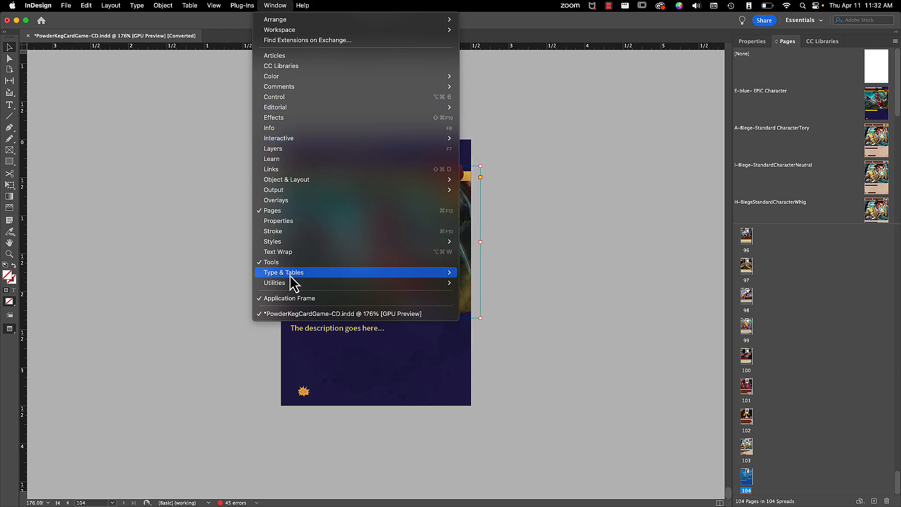
{"action": "mouse_move", "coordinate": [288, 286]}
{"action": "left_click", "coordinate": [283, 169]}
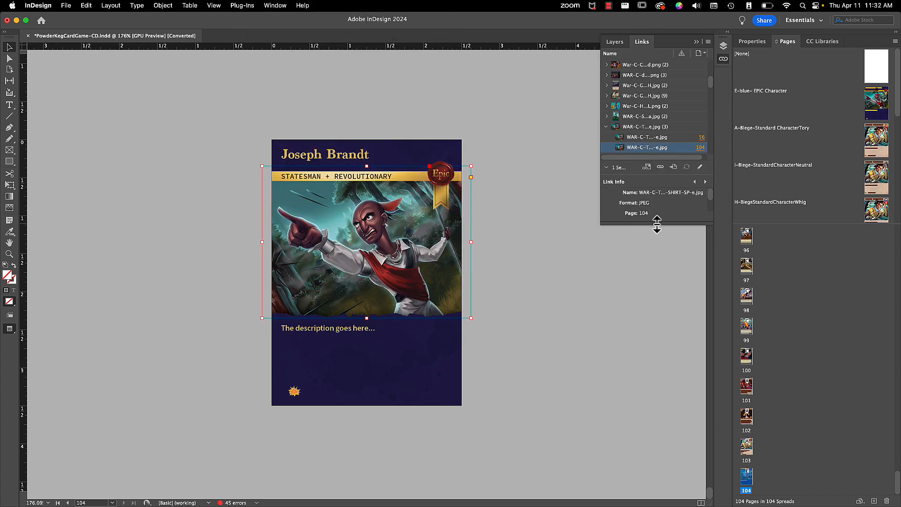
{"action": "left_click_drag", "start_coordinate": [656, 223], "coordinate": [670, 479]}
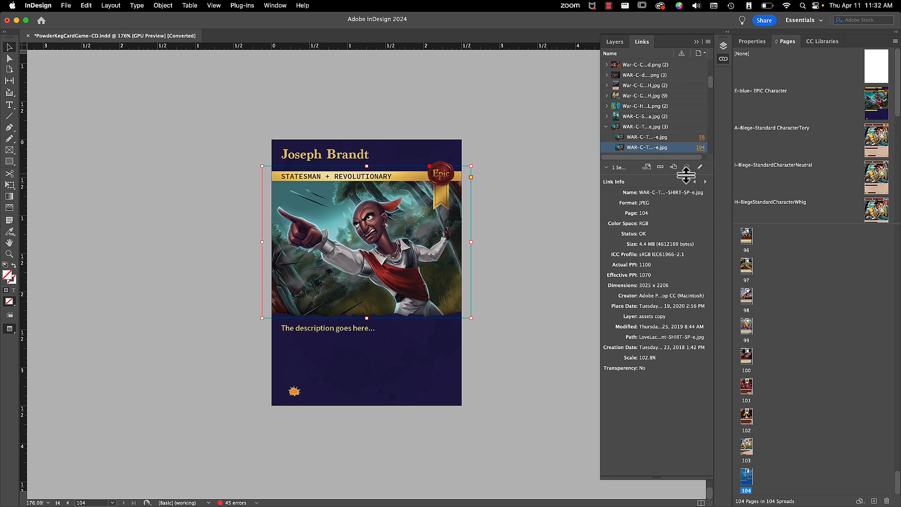
{"action": "left_click_drag", "start_coordinate": [686, 176], "coordinate": [687, 324]}
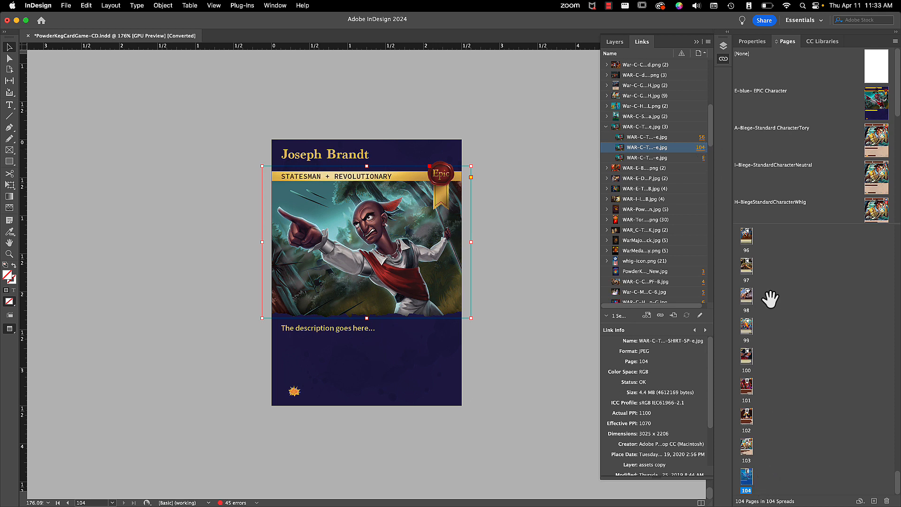
{"action": "right_click", "coordinate": [654, 152]}
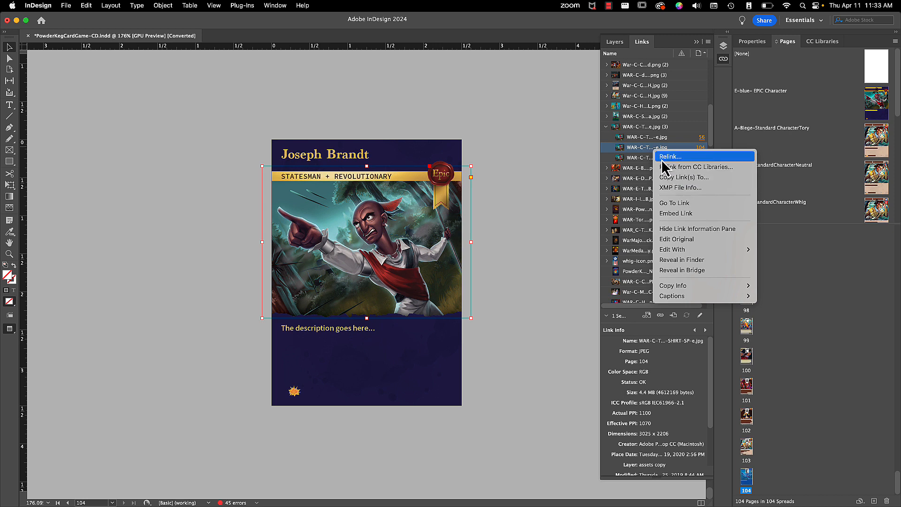
{"action": "left_click", "coordinate": [710, 46]}
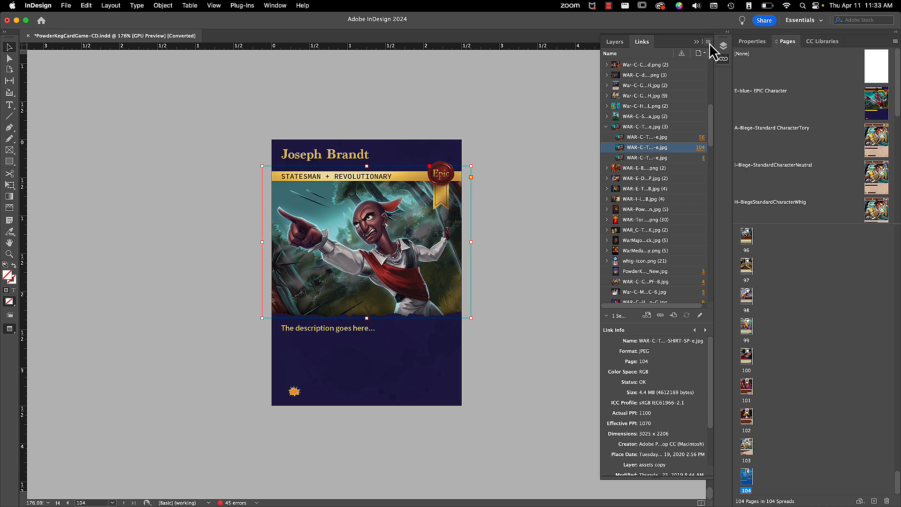
{"action": "left_click", "coordinate": [709, 42]}
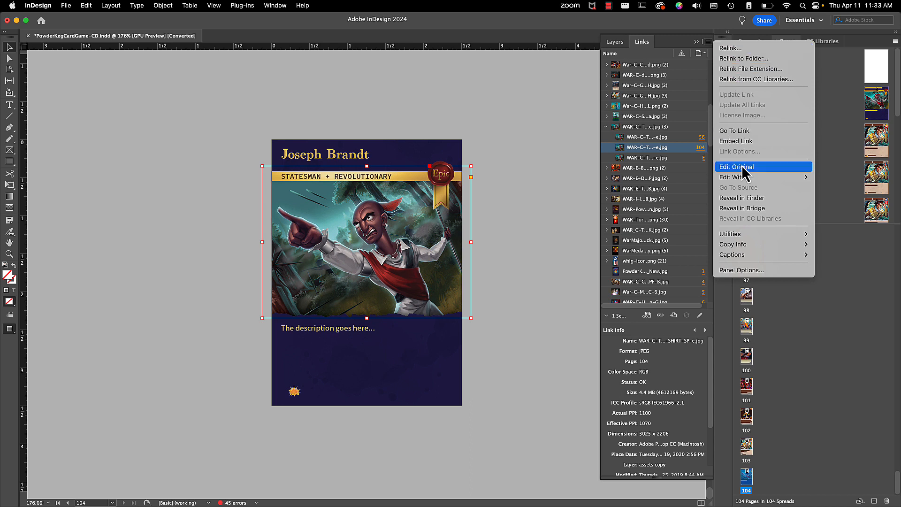
{"action": "left_click", "coordinate": [657, 147]}
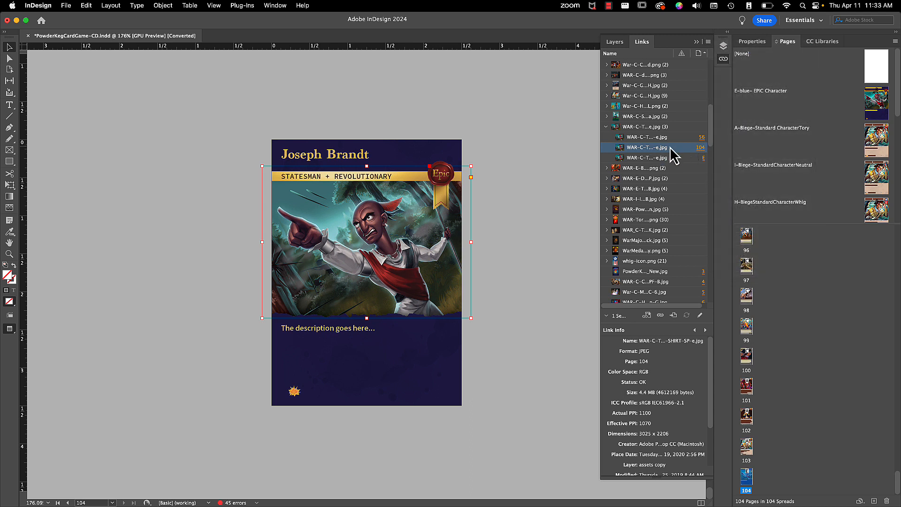
{"action": "right_click", "coordinate": [671, 148]}
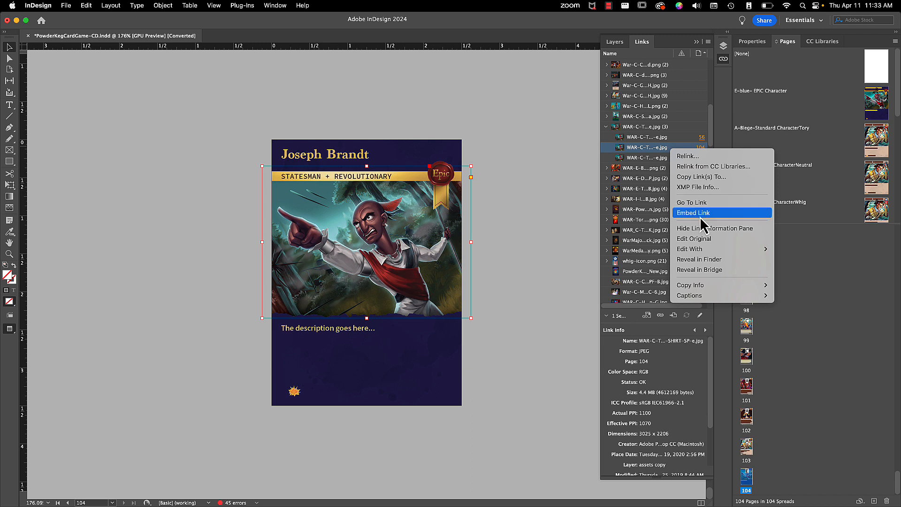
{"action": "mouse_move", "coordinate": [711, 254]}
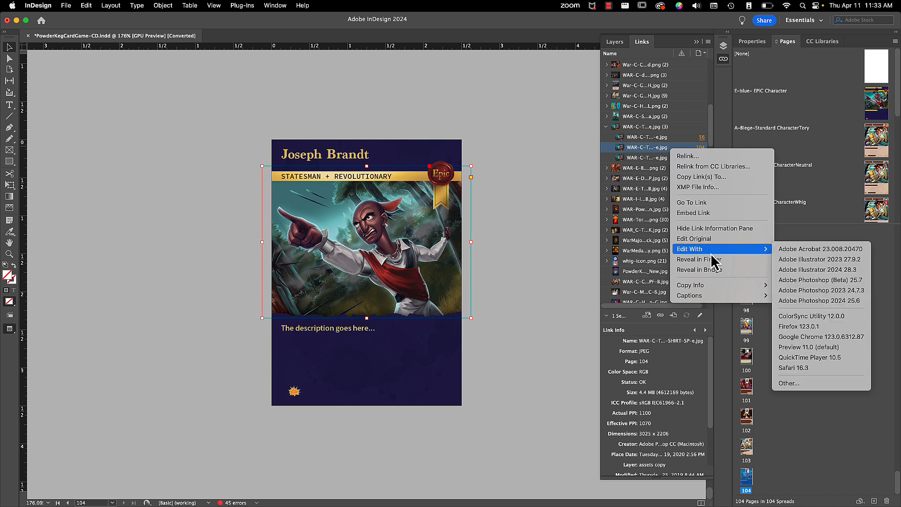
{"action": "mouse_move", "coordinate": [710, 286]}
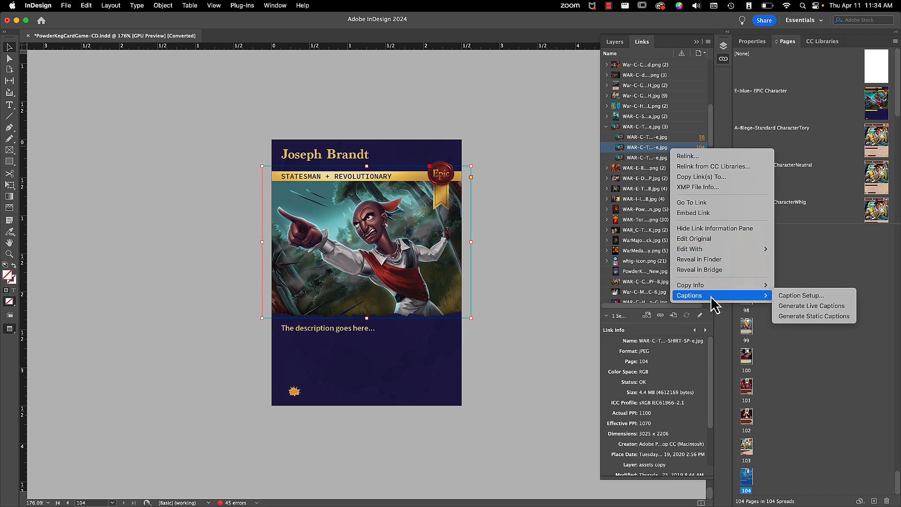
{"action": "left_click", "coordinate": [563, 257]}
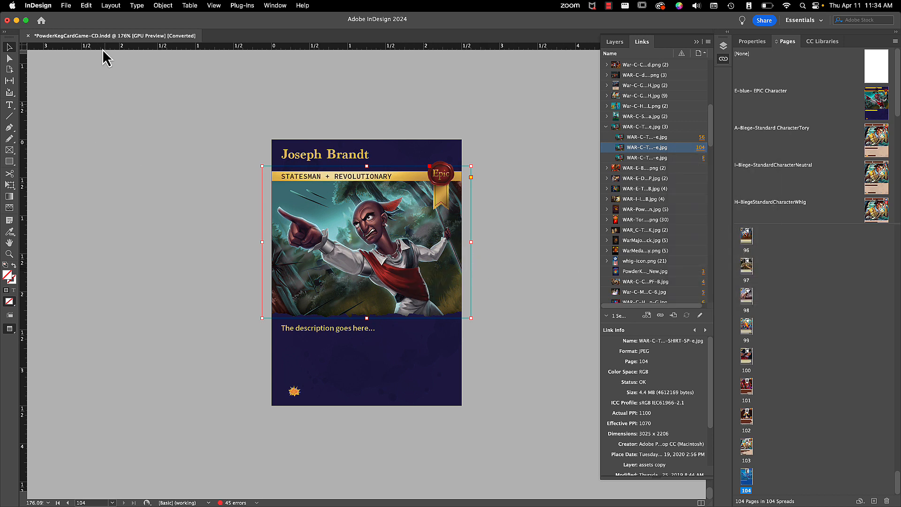
- Replace the card's artwork with WAR-C-JohnAdams-HA.jpg from the StandardCharacterImages folder, and shift it slightly down so the head clears the gold subtitle band
{"action": "left_click", "coordinate": [66, 6]}
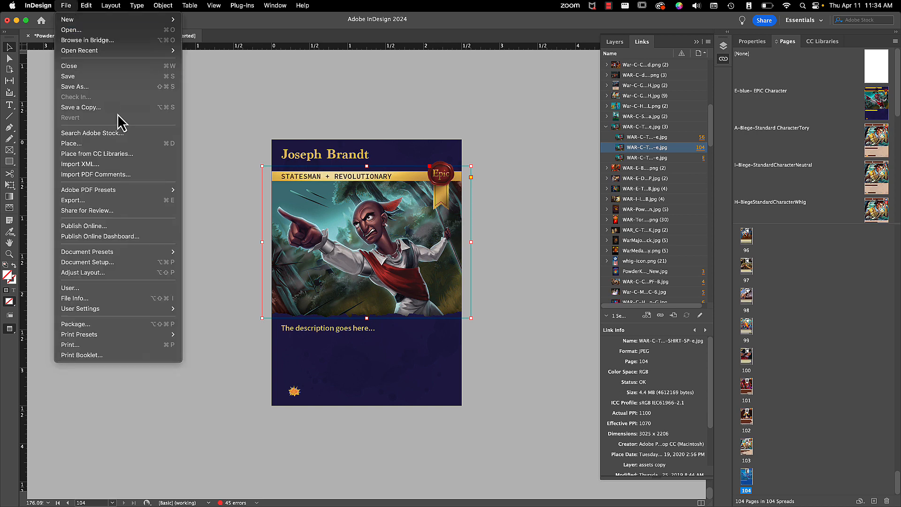
{"action": "left_click", "coordinate": [100, 145]}
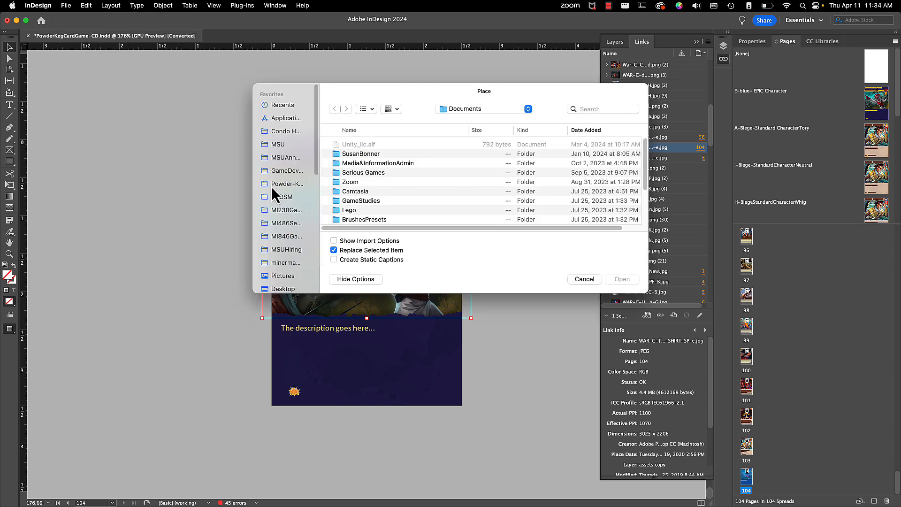
{"action": "left_click", "coordinate": [280, 182]}
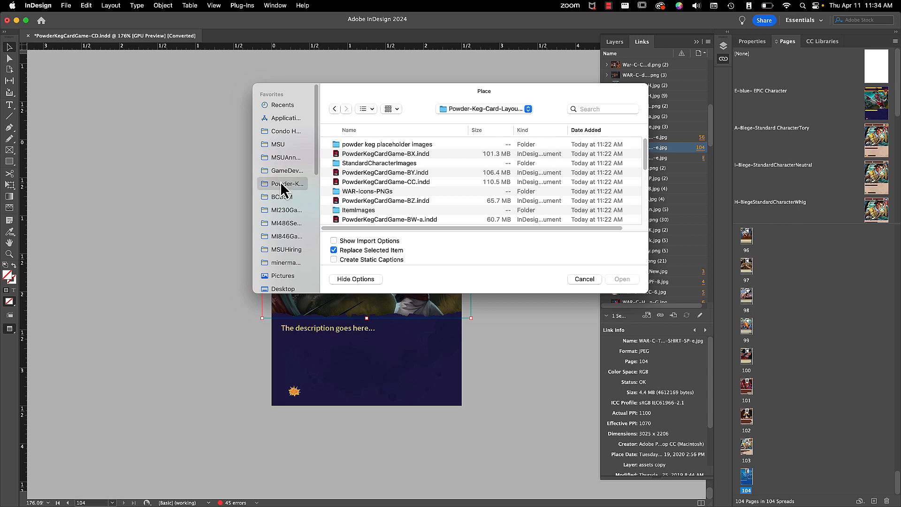
{"action": "left_click", "coordinate": [387, 164]}
{"action": "double_click", "coordinate": [378, 163]}
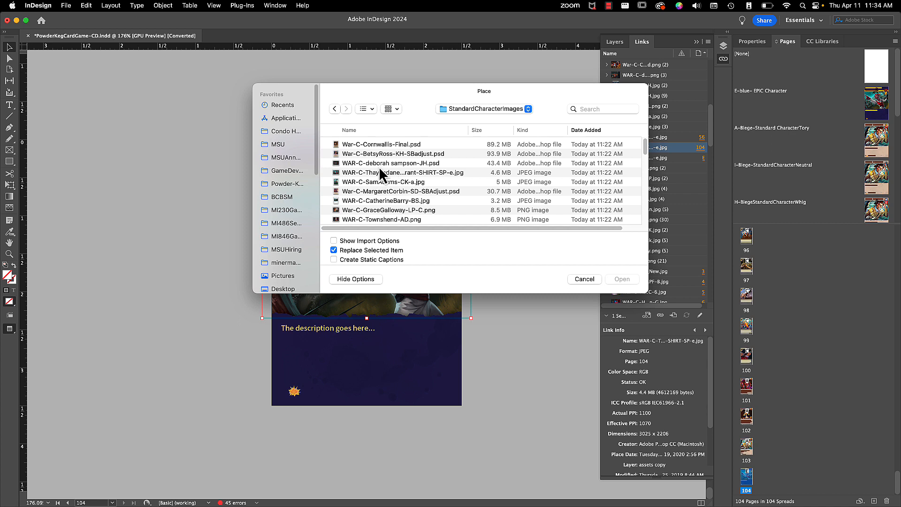
{"action": "scroll", "coordinate": [389, 190], "scroll_direction": "down", "scroll_amount": 3}
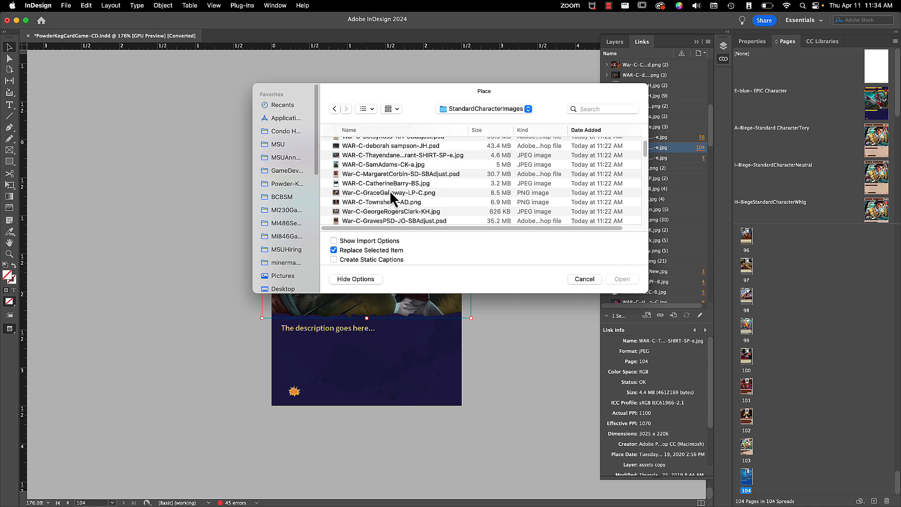
{"action": "scroll", "coordinate": [382, 207], "scroll_direction": "down", "scroll_amount": 2}
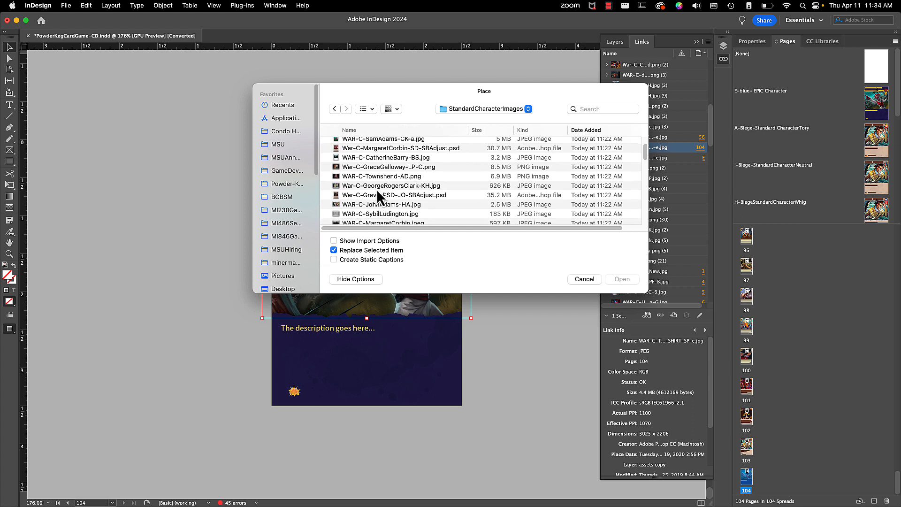
{"action": "left_click", "coordinate": [373, 204]}
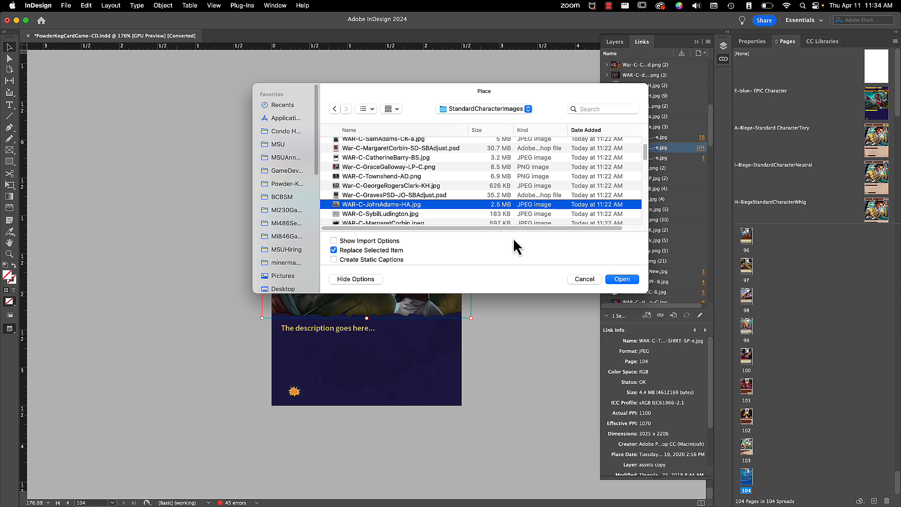
{"action": "left_click", "coordinate": [623, 278]}
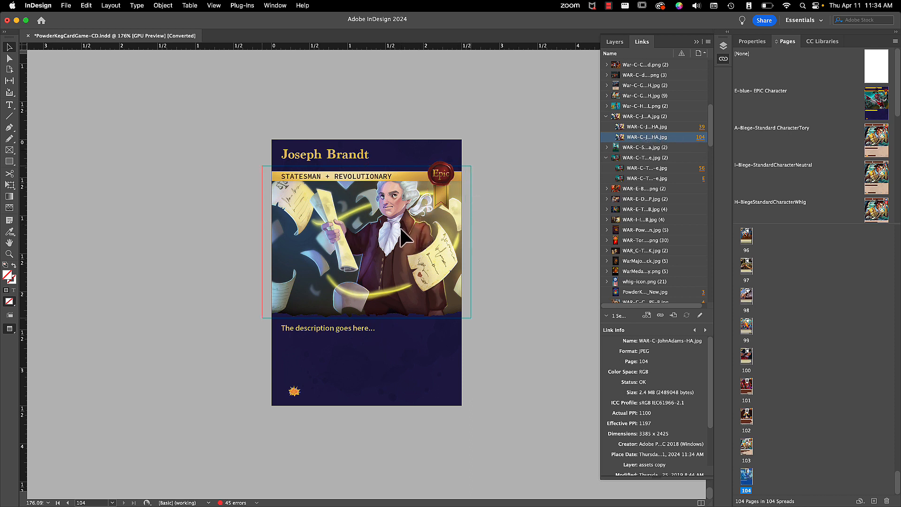
{"action": "left_click_drag", "start_coordinate": [392, 240], "coordinate": [390, 253]}
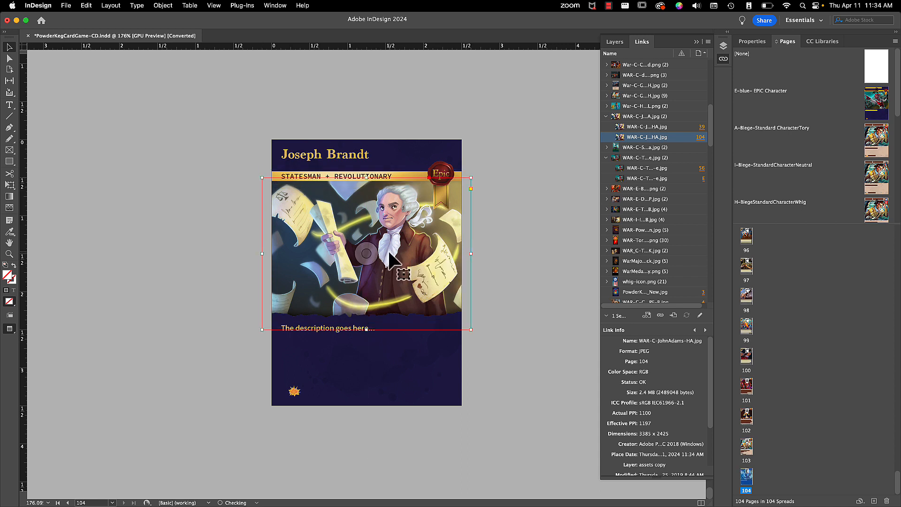
{"action": "left_click", "coordinate": [527, 299]}
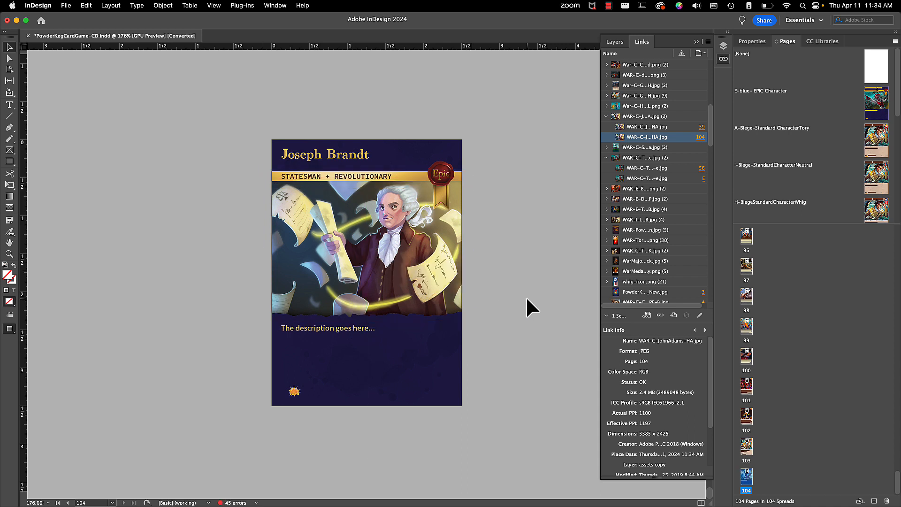
- Replace the character name in the card's heading with "John Adams - a"
{"action": "double_click", "coordinate": [326, 162]}
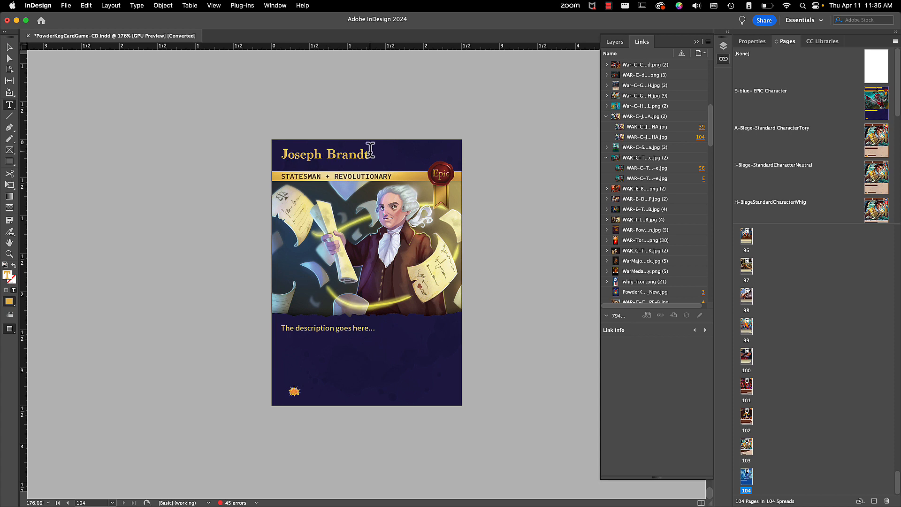
{"action": "left_click_drag", "start_coordinate": [369, 146], "coordinate": [281, 149]}
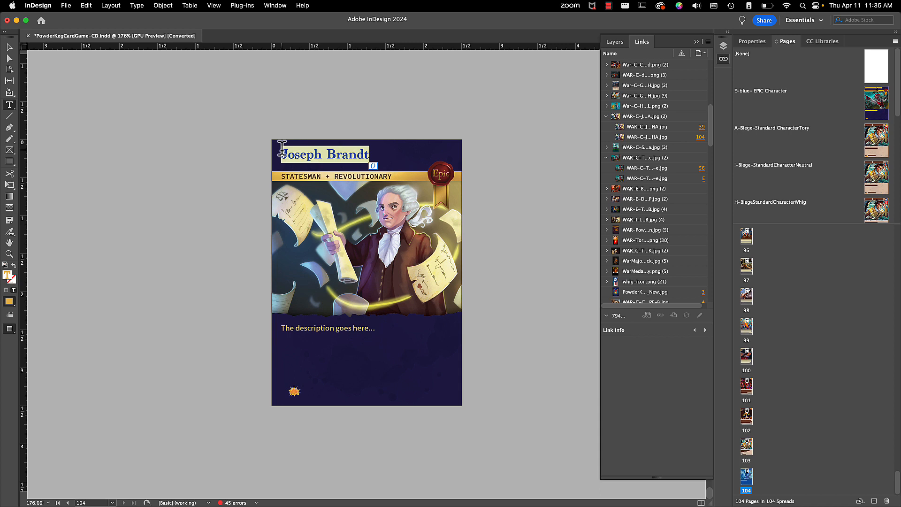
{"action": "type", "text": "Jo"}
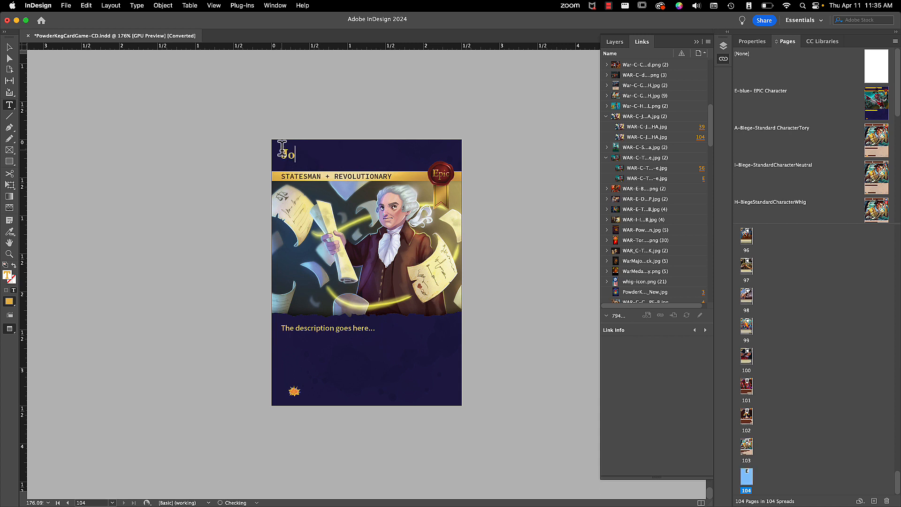
{"action": "type", "text": "hn Adams -"}
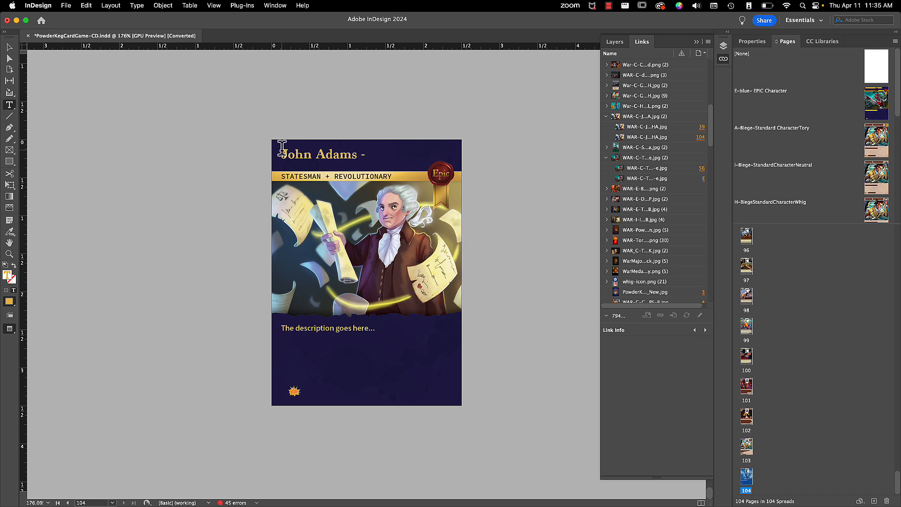
{"action": "type", "text": "a"}
- Replace the end of the description placeholder with the filler text "es - lijotanlkn ;vkn ; f;m S .d.,a s/masd,.f , vsm"
{"action": "mouse_move", "coordinate": [375, 327]}
{"action": "left_mouse_down"}
{"action": "mouse_move", "coordinate": [284, 327]}
{"action": "mouse_move", "coordinate": [358, 325]}
{"action": "left_mouse_up"}
{"action": "type", "text": "es - lijotanlkn ;vkn ; f;m S .d.,a s/masd,.f ,"}
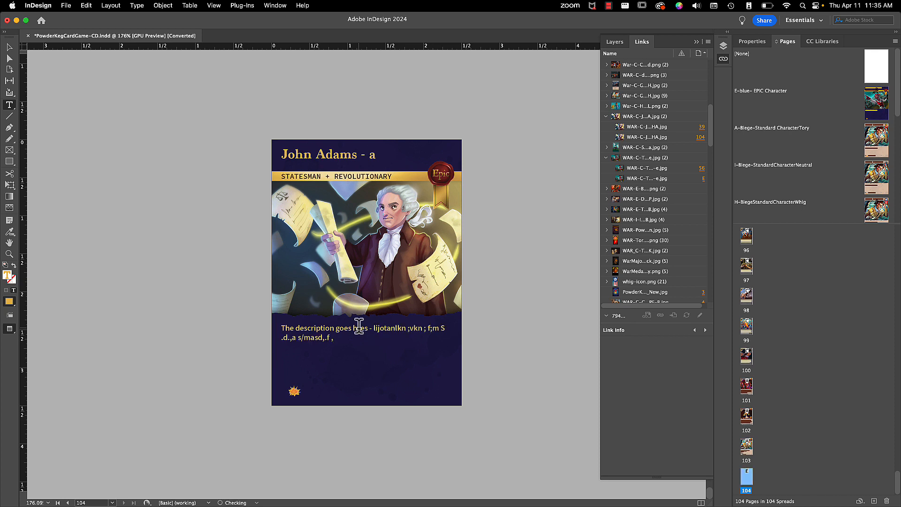
{"action": "type", "text": " vsm"}
{"action": "key", "text": "super+space"}
{"action": "type", "text": "d/"}
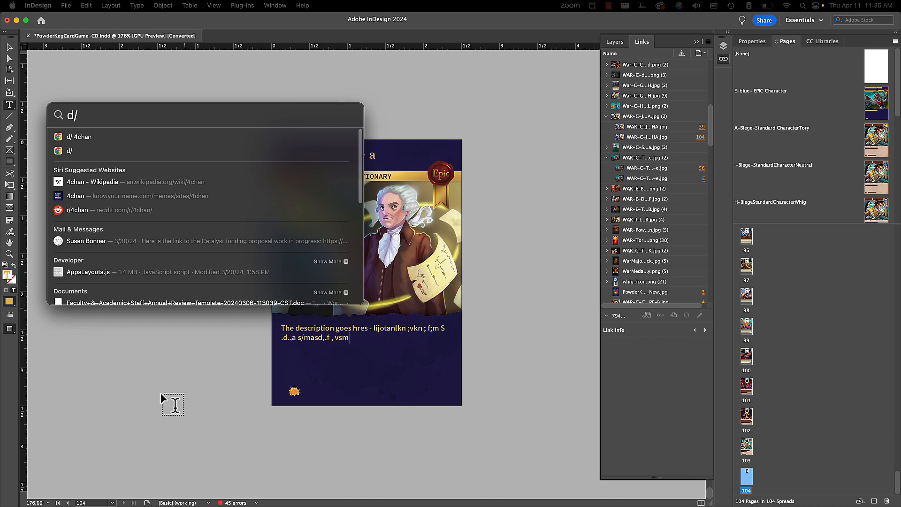
{"action": "left_click", "coordinate": [160, 393]}
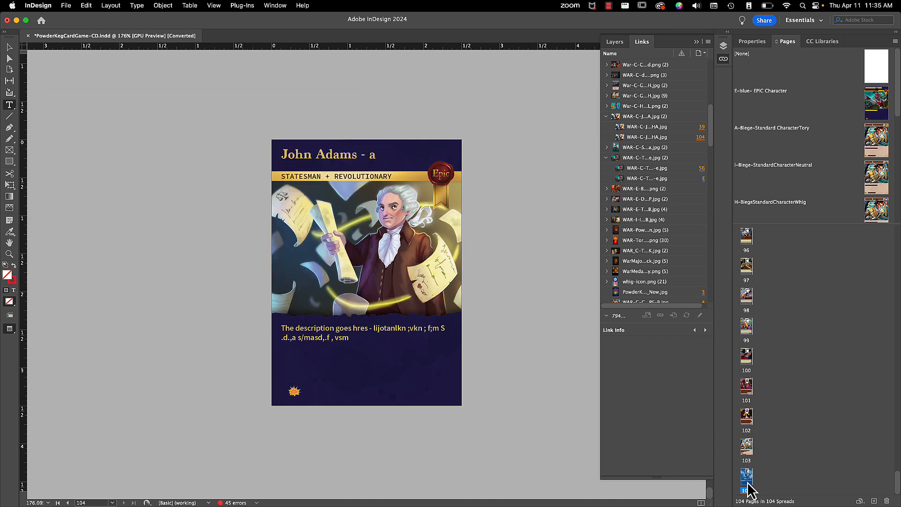
- Examine the finished epic character cards on pages 4, 5 and 6
{"action": "scroll", "coordinate": [796, 385], "scroll_direction": "up", "scroll_amount": 2}
{"action": "scroll", "coordinate": [799, 346], "scroll_direction": "down", "scroll_amount": 2}
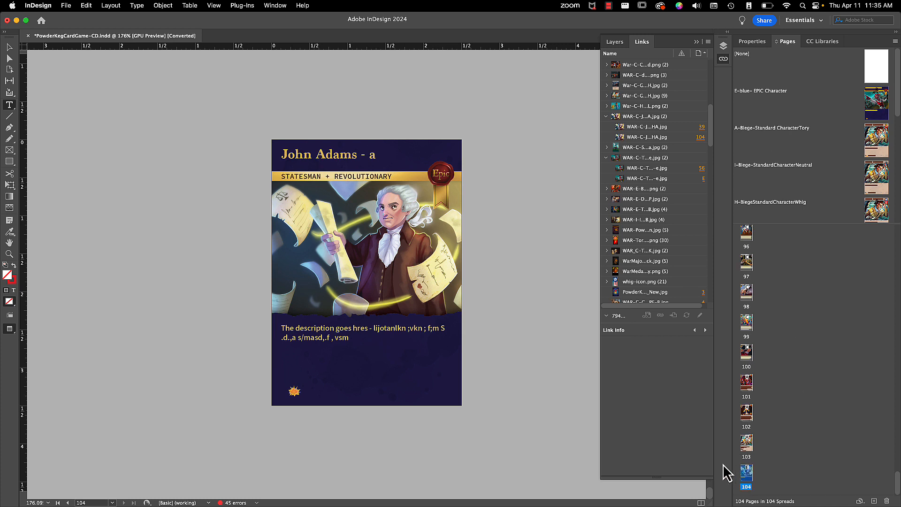
{"action": "scroll", "coordinate": [831, 338], "scroll_direction": "up", "scroll_amount": 20}
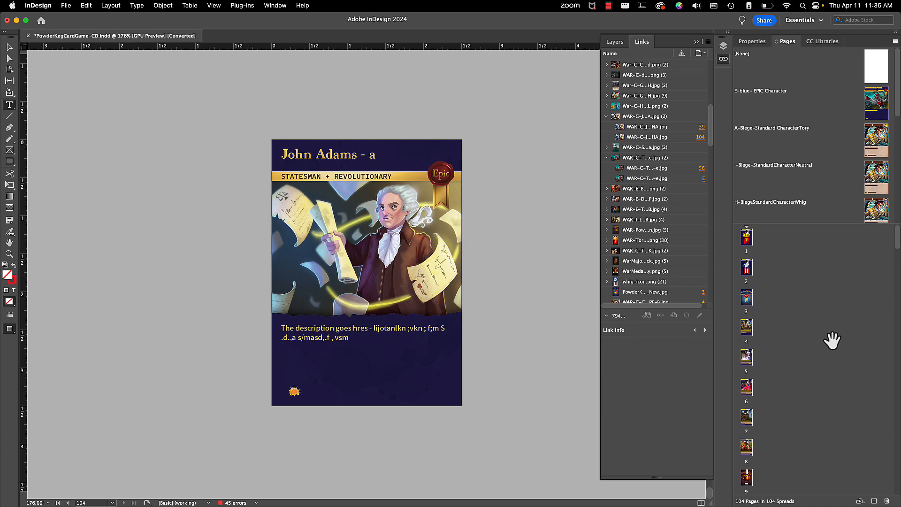
{"action": "left_click_drag", "start_coordinate": [832, 340], "coordinate": [747, 333]}
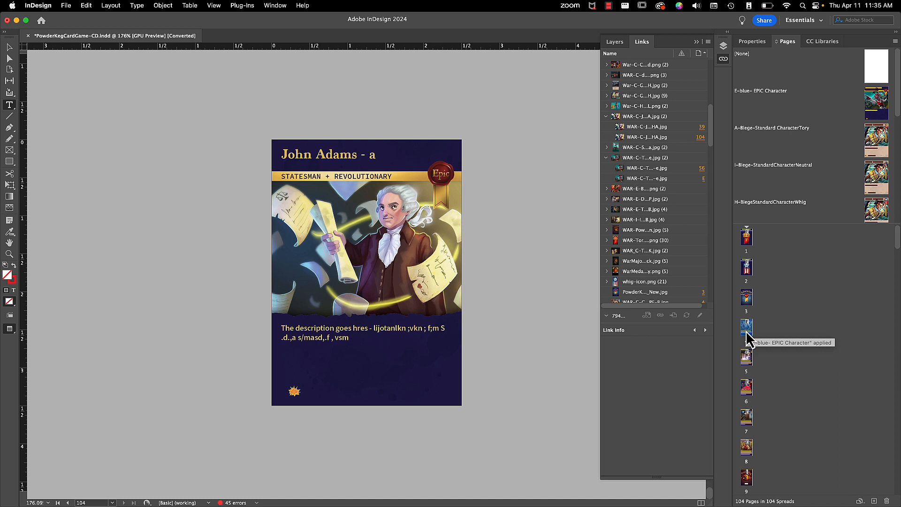
{"action": "left_click_drag", "start_coordinate": [747, 333], "coordinate": [748, 329]}
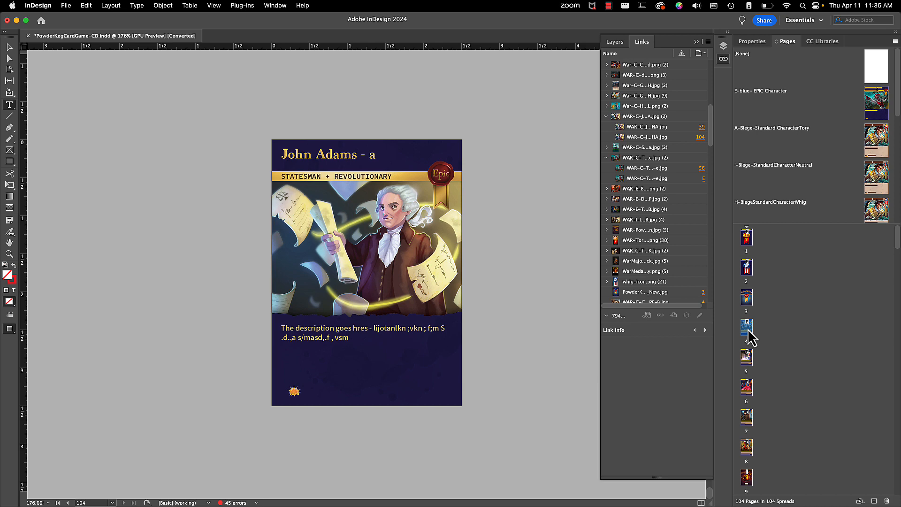
{"action": "double_click", "coordinate": [747, 330]}
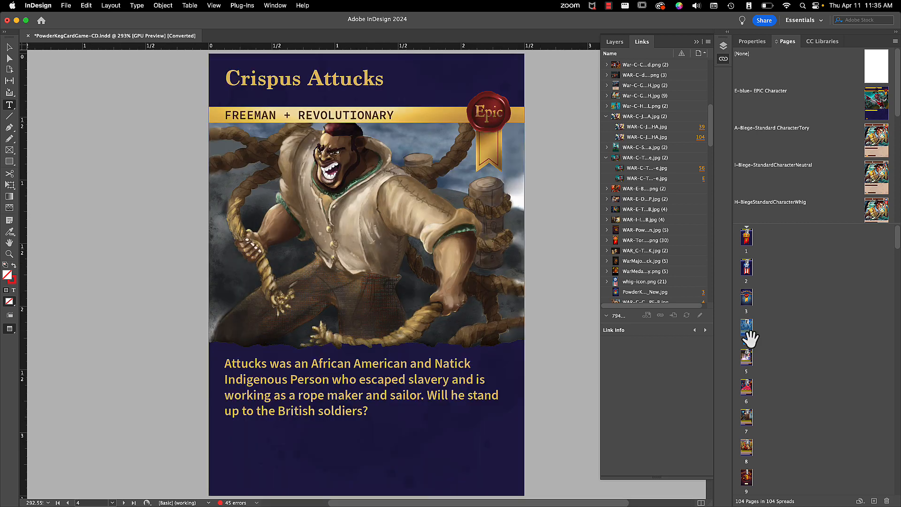
{"action": "double_click", "coordinate": [749, 360]}
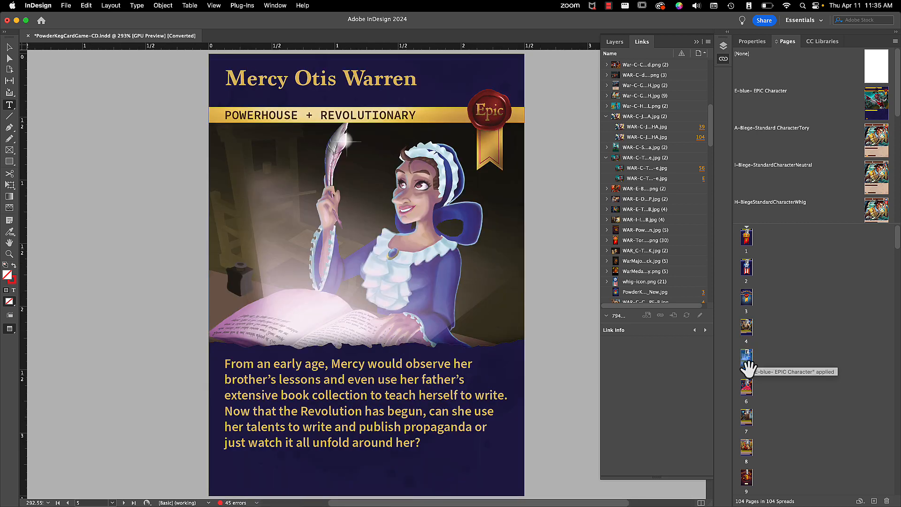
{"action": "double_click", "coordinate": [748, 397]}
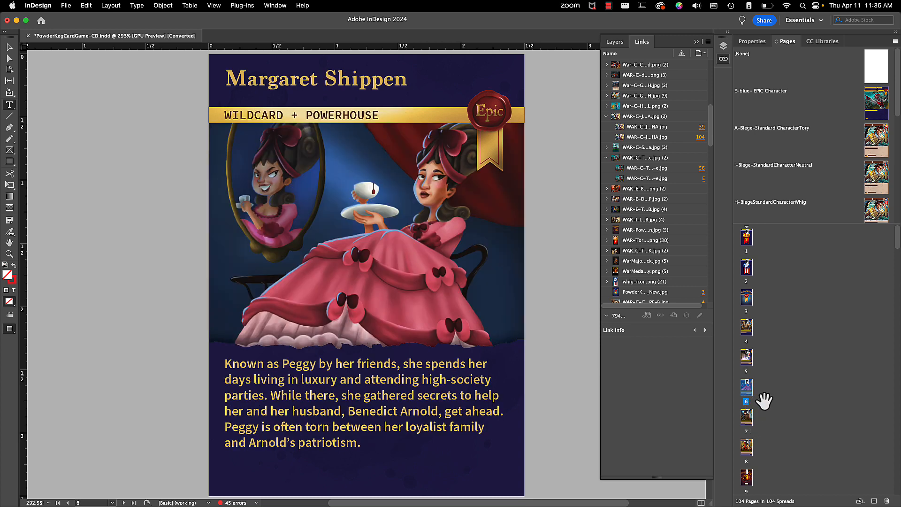
- Try moving the page 104 card up the page order to positions 97 and 94, and undo the reordering
{"action": "scroll", "coordinate": [811, 430], "scroll_direction": "down", "scroll_amount": 20}
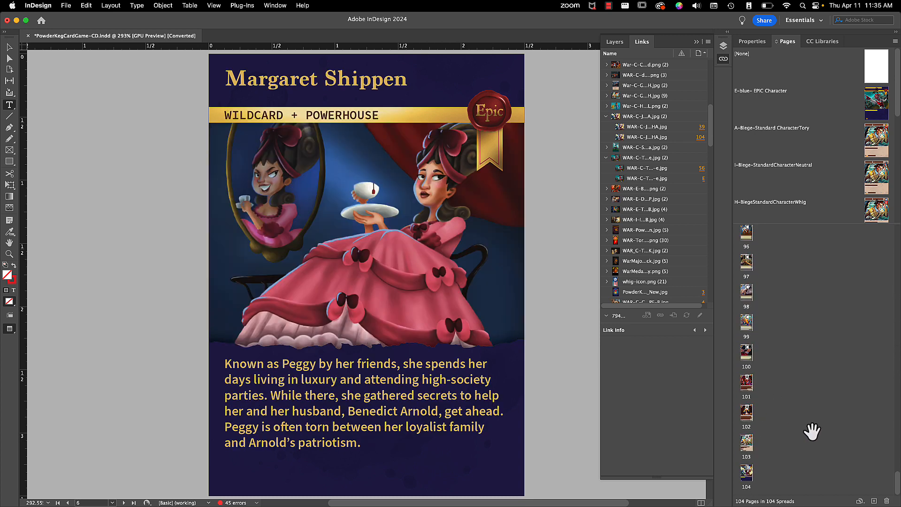
{"action": "left_click", "coordinate": [746, 478]}
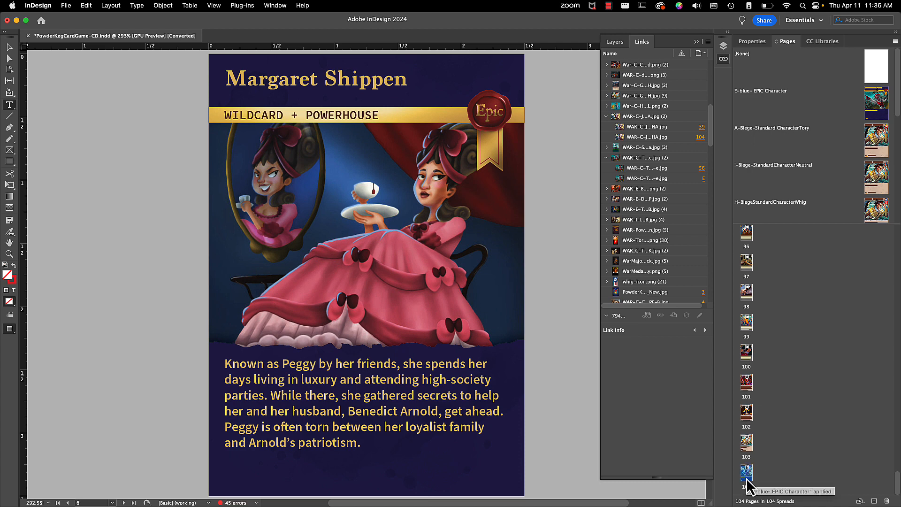
{"action": "left_click_drag", "start_coordinate": [746, 483], "coordinate": [753, 234]}
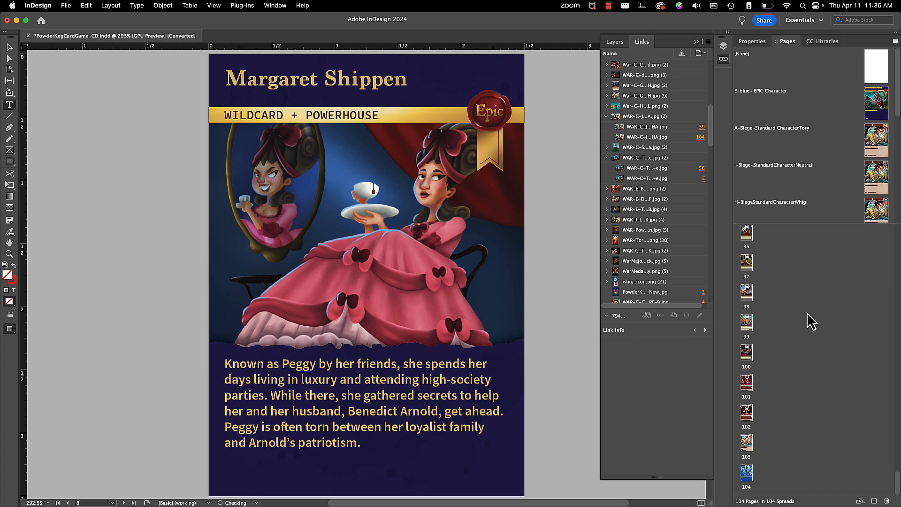
{"action": "scroll", "coordinate": [792, 280], "scroll_direction": "up", "scroll_amount": 5}
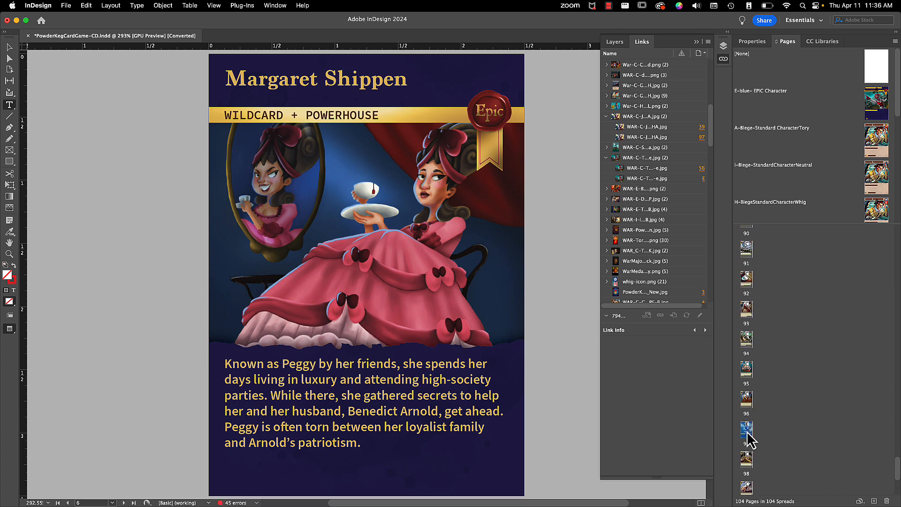
{"action": "left_click_drag", "start_coordinate": [746, 429], "coordinate": [749, 303]}
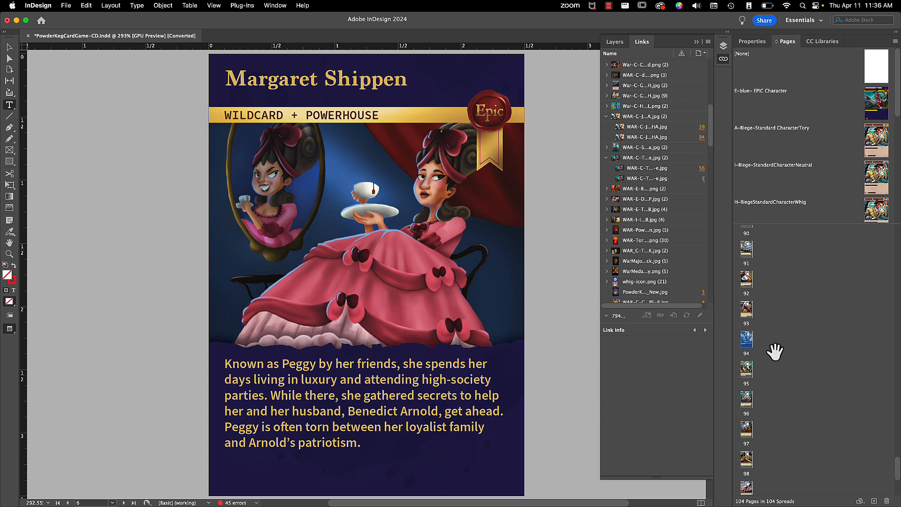
{"action": "key", "text": "super+z"}
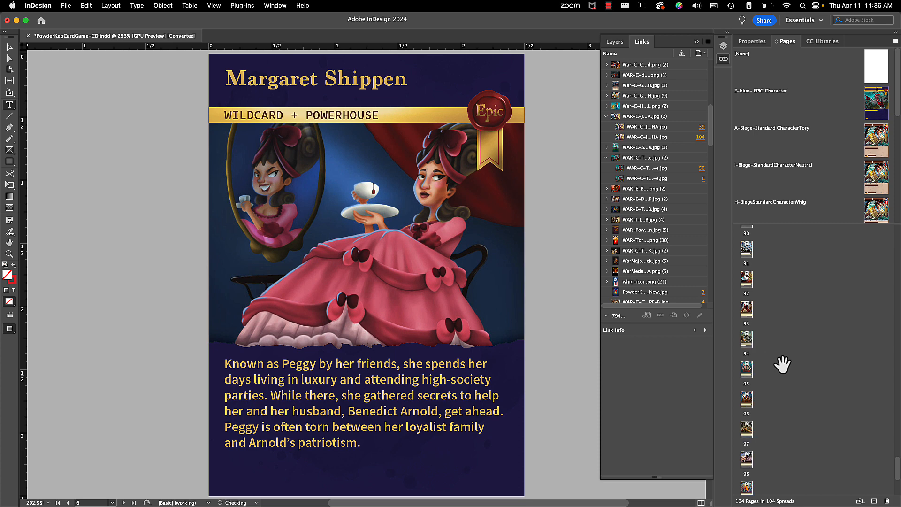
{"action": "scroll", "coordinate": [791, 381], "scroll_direction": "down", "scroll_amount": 5}
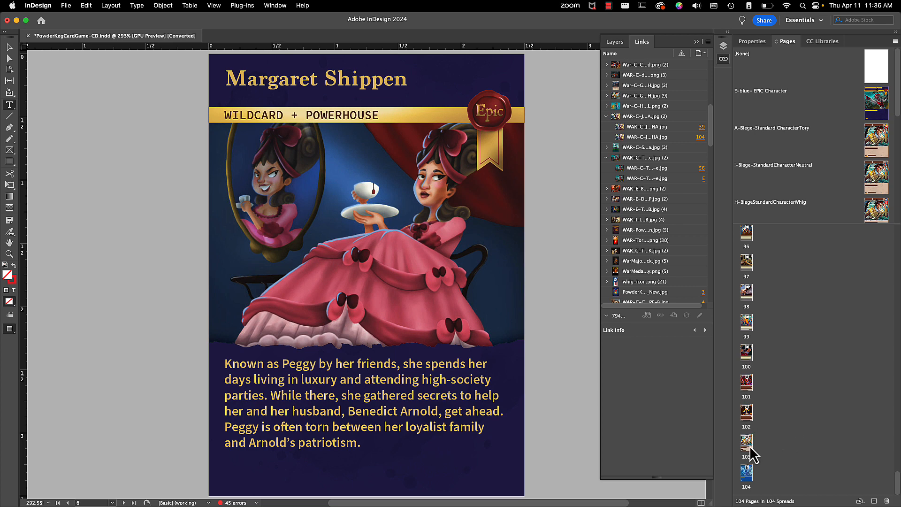
- Move the John Adams card on page 104 up the page order, first to position 98 and then to position 93
{"action": "double_click", "coordinate": [750, 478]}
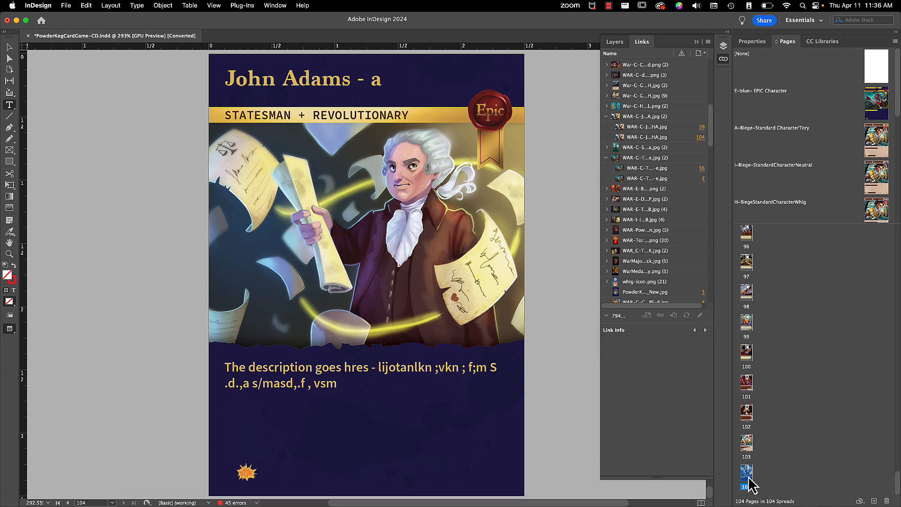
{"action": "left_click_drag", "start_coordinate": [750, 479], "coordinate": [754, 269]}
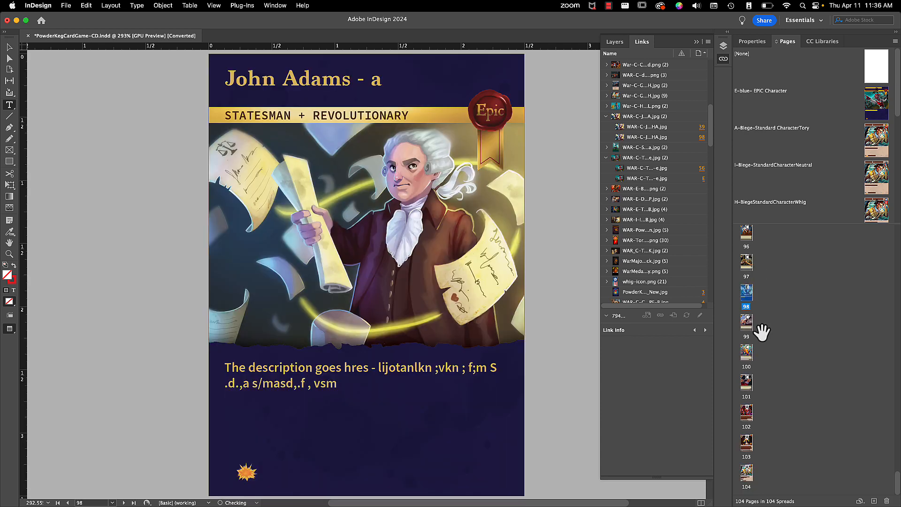
{"action": "scroll", "coordinate": [762, 312], "scroll_direction": "up", "scroll_amount": 5}
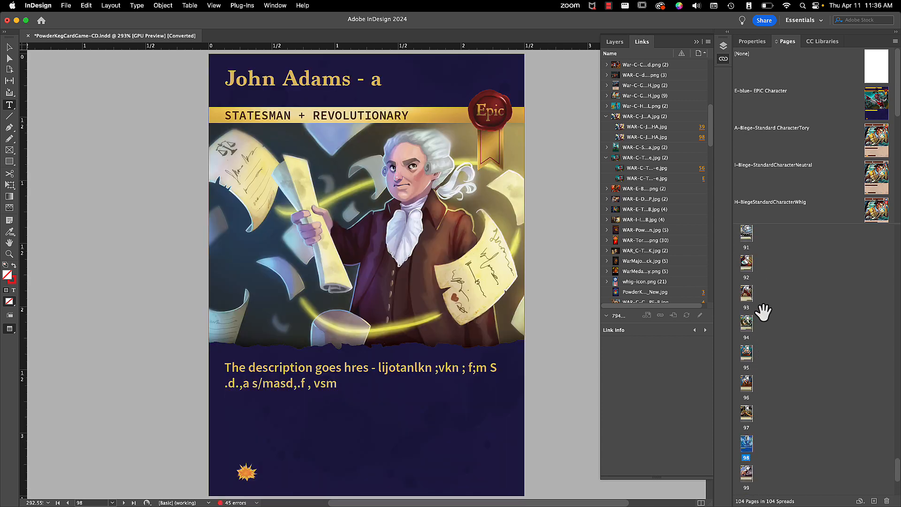
{"action": "left_click_drag", "start_coordinate": [746, 454], "coordinate": [765, 302]}
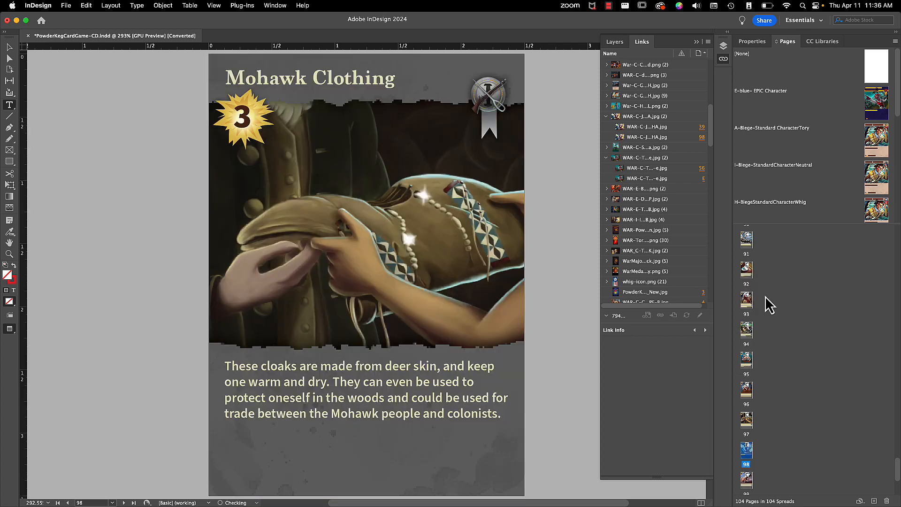
{"action": "scroll", "coordinate": [761, 302], "scroll_direction": "up", "scroll_amount": 3}
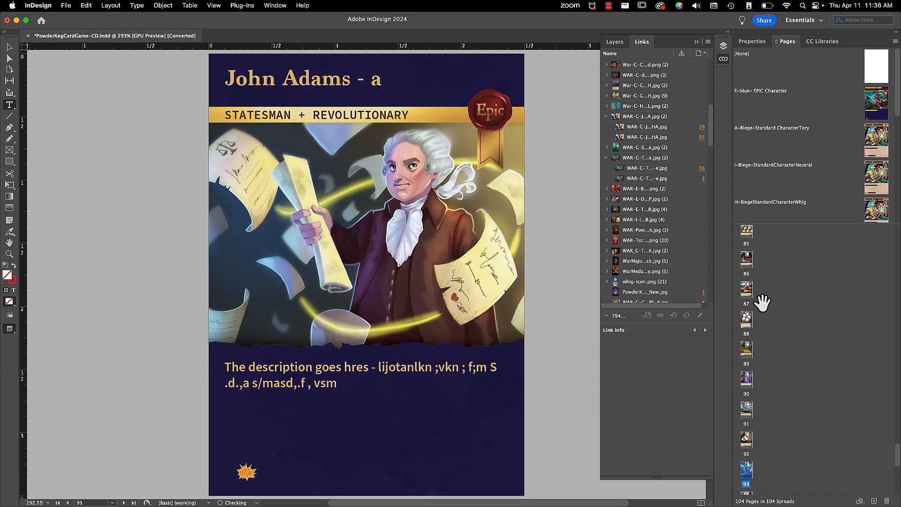
{"action": "left_click_drag", "start_coordinate": [745, 473], "coordinate": [748, 316]}
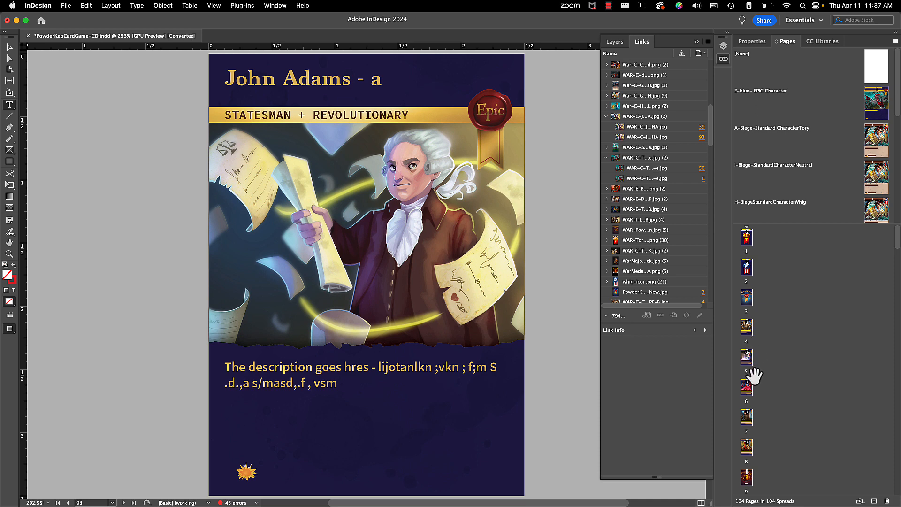
- Look through the page thumbnails from page 1 to page 104 and switch to the Selection tool
{"action": "scroll", "coordinate": [766, 387], "scroll_direction": "down", "scroll_amount": 20}
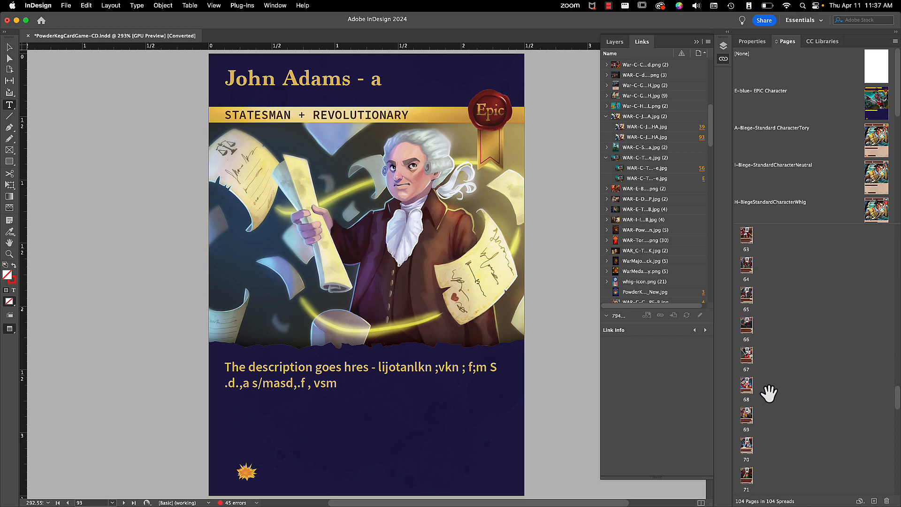
{"action": "left_click", "coordinate": [749, 479]}
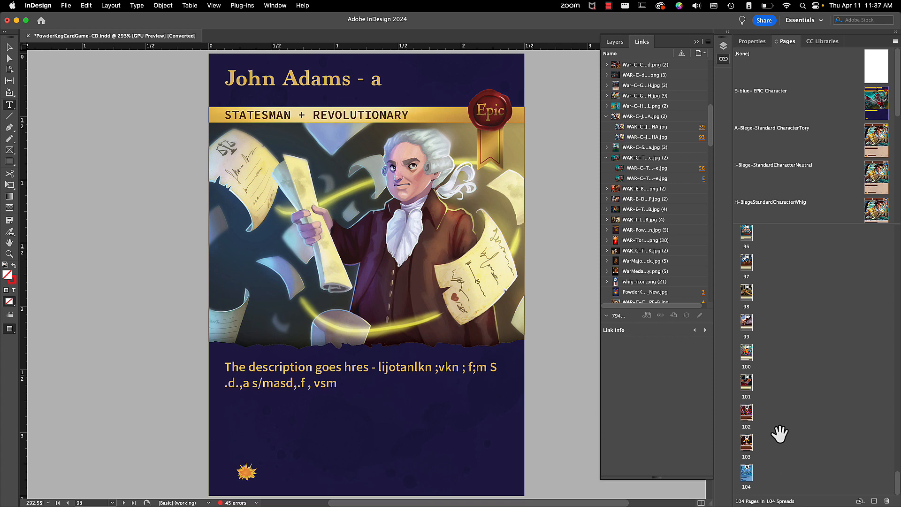
{"action": "scroll", "coordinate": [779, 433], "scroll_direction": "up", "scroll_amount": 15}
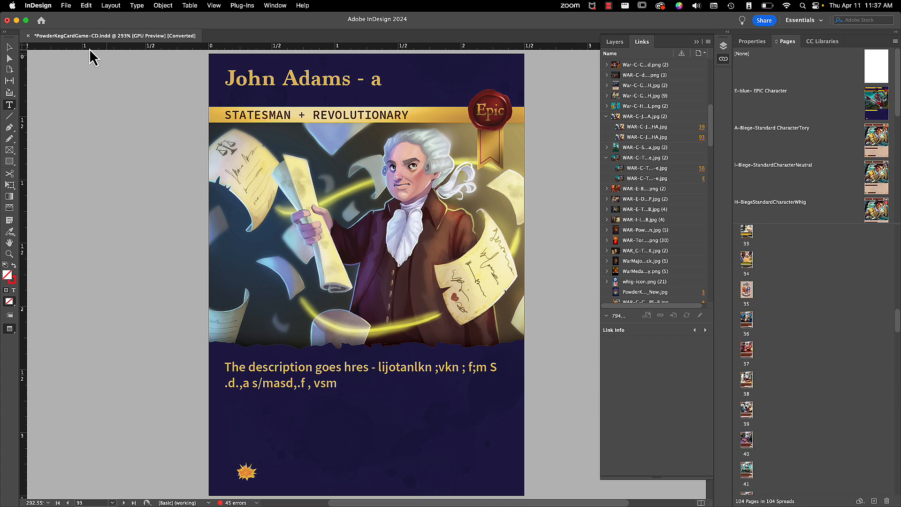
{"action": "left_click", "coordinate": [9, 47]}
{"action": "scroll", "coordinate": [286, 174], "scroll_direction": "up", "scroll_amount": 2}
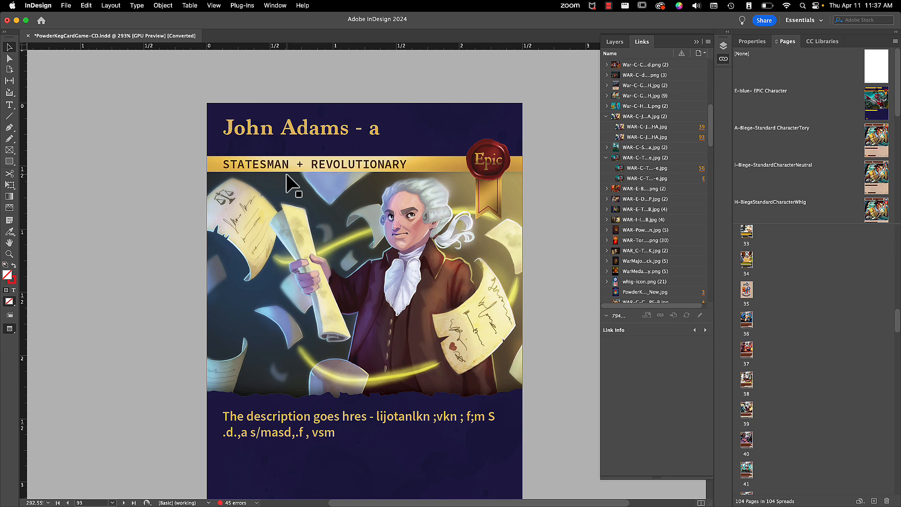
- Examine the cards at a smaller zoom, going back from page 37 through the war cards to page 29
{"action": "double_click", "coordinate": [747, 354]}
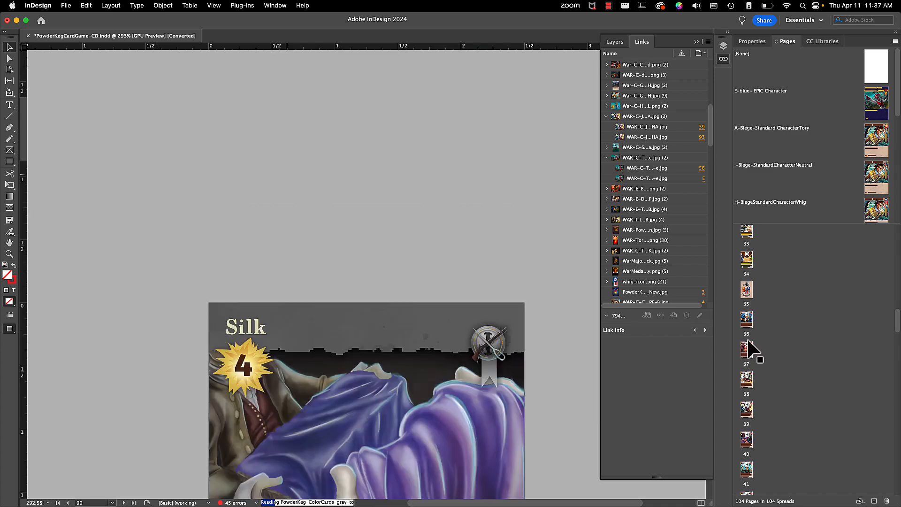
{"action": "scroll", "coordinate": [536, 265], "scroll_direction": "up", "scroll_amount": 10}
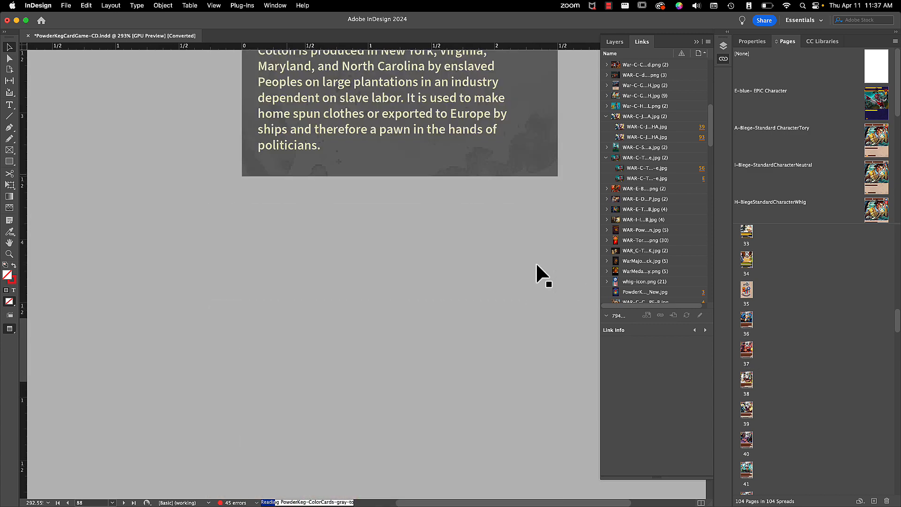
{"action": "scroll", "coordinate": [536, 262], "scroll_direction": "up", "scroll_amount": 5}
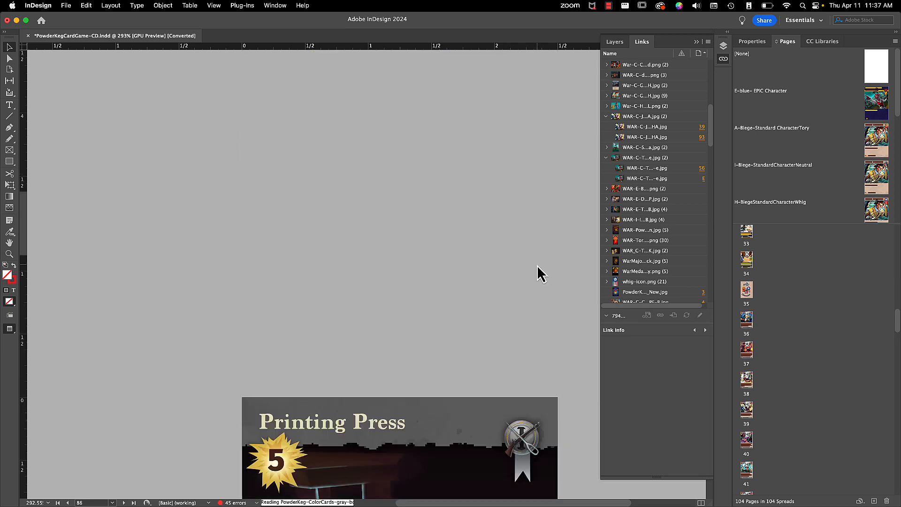
{"action": "scroll", "coordinate": [536, 264], "scroll_direction": "up", "scroll_amount": 10}
{"action": "scroll", "coordinate": [535, 264], "scroll_direction": "down", "scroll_amount": 6}
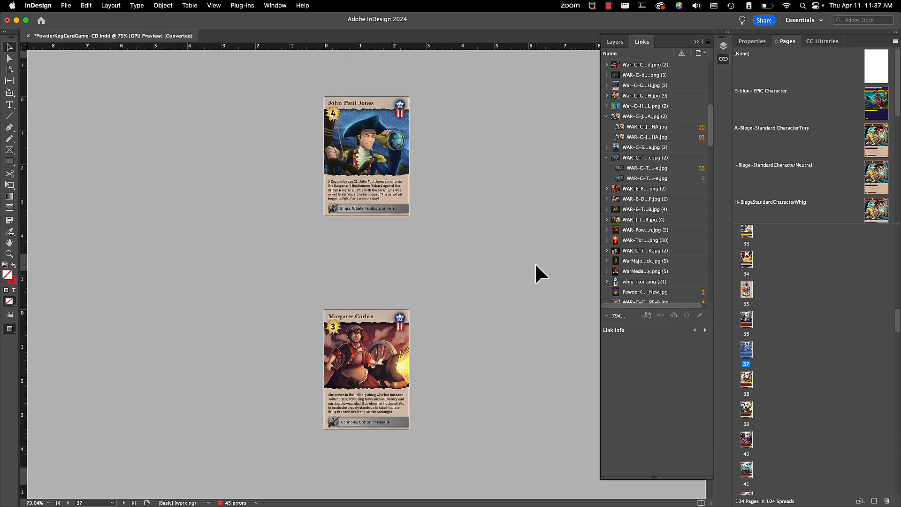
{"action": "scroll", "coordinate": [535, 265], "scroll_direction": "down", "scroll_amount": 1}
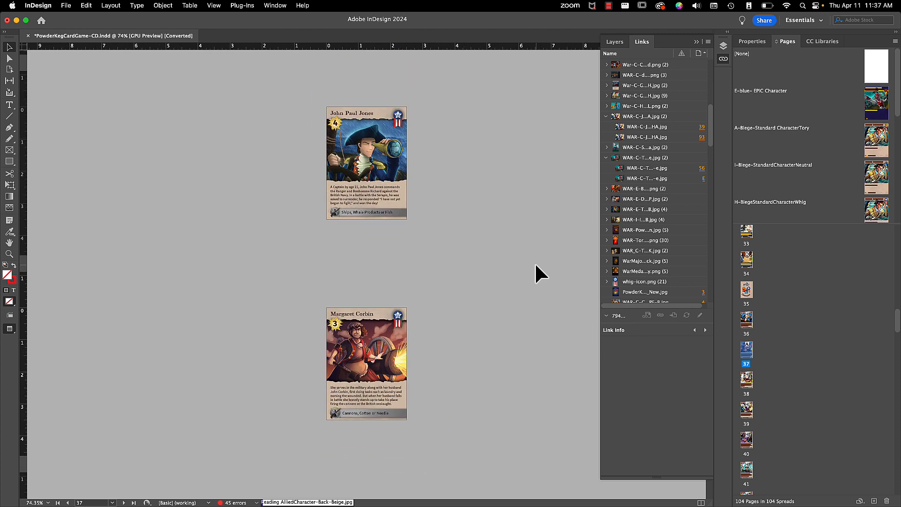
{"action": "scroll", "coordinate": [534, 265], "scroll_direction": "up", "scroll_amount": 3}
{"action": "scroll", "coordinate": [533, 265], "scroll_direction": "up", "scroll_amount": 5}
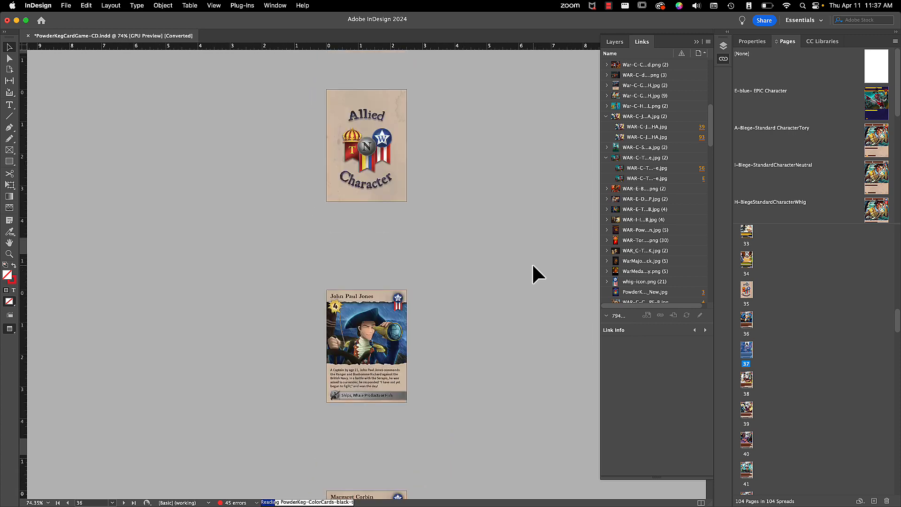
{"action": "scroll", "coordinate": [533, 266], "scroll_direction": "up", "scroll_amount": 4}
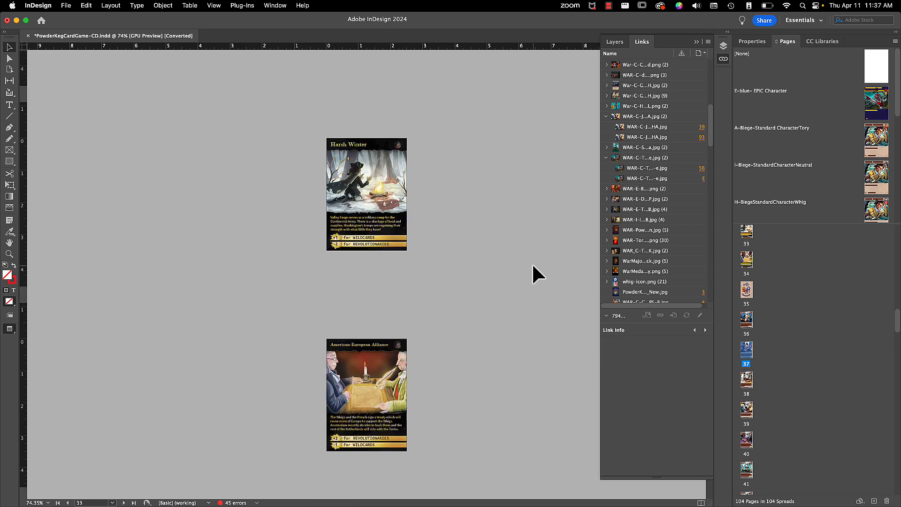
{"action": "scroll", "coordinate": [533, 266], "scroll_direction": "up", "scroll_amount": 6}
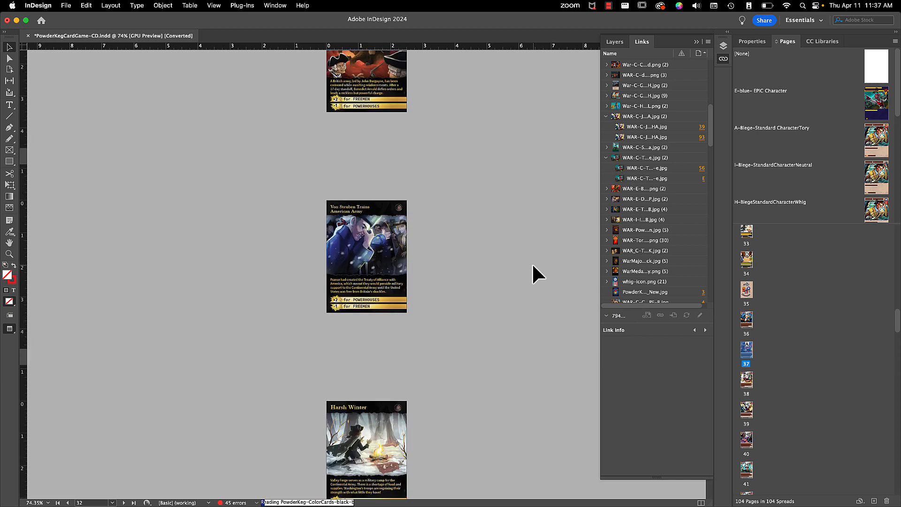
{"action": "scroll", "coordinate": [131, 89], "scroll_direction": "up", "scroll_amount": 6}
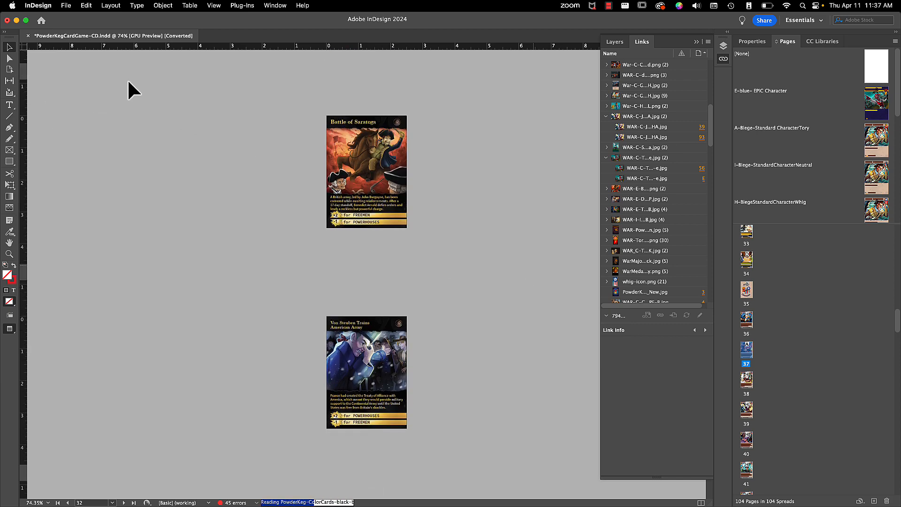
{"action": "scroll", "coordinate": [128, 81], "scroll_direction": "up", "scroll_amount": 8}
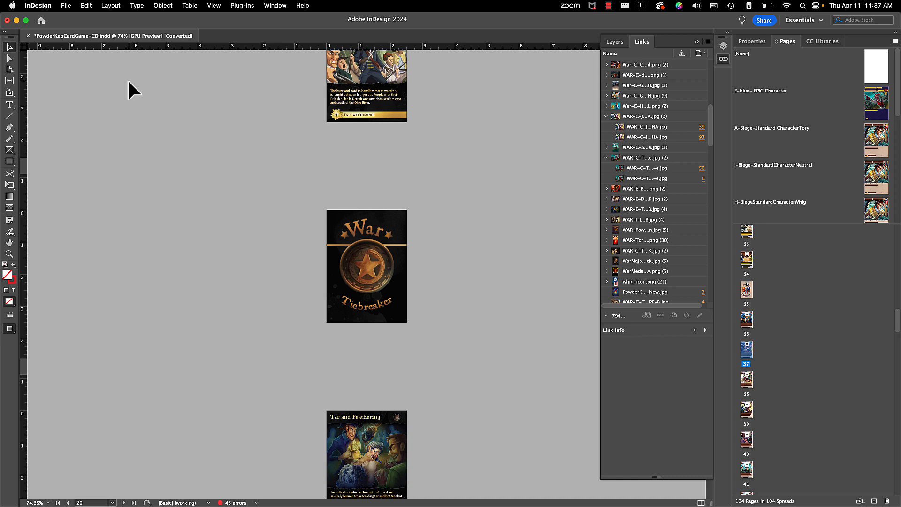
- Search the document text for "adam" with Find/Change and move the dialog clear of the cards
{"action": "key", "text": "cmd+f"}
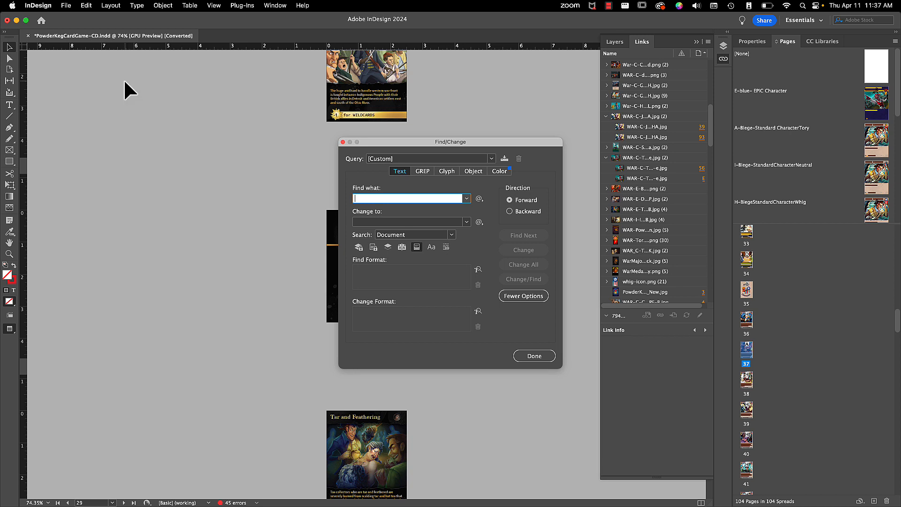
{"action": "type", "text": "adam"}
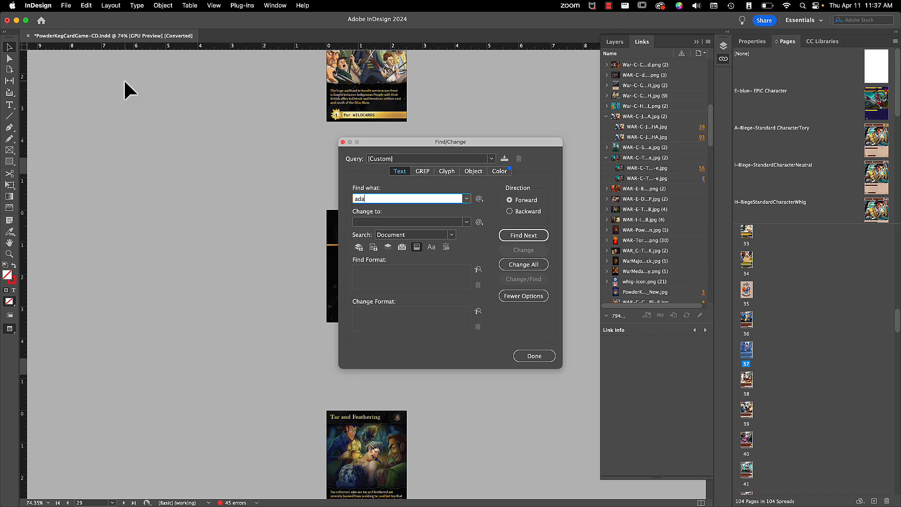
{"action": "left_click", "coordinate": [519, 235]}
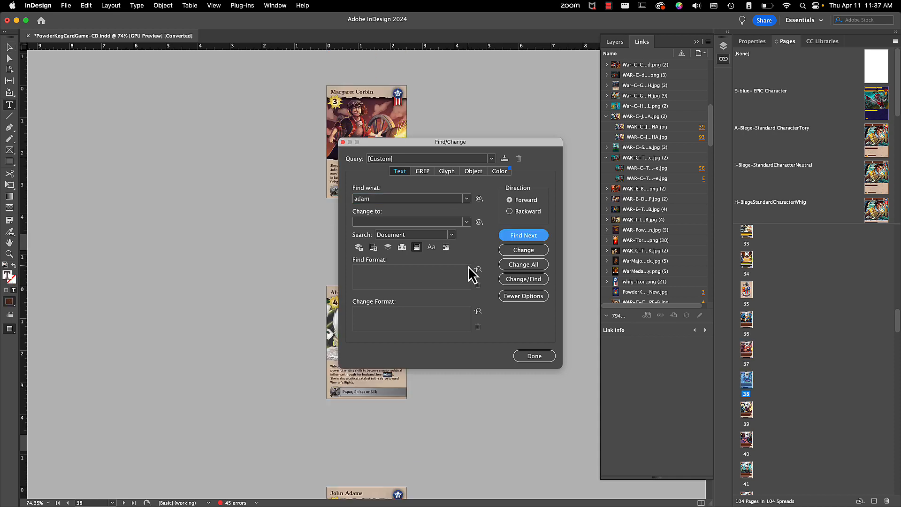
{"action": "left_click_drag", "start_coordinate": [510, 145], "coordinate": [232, 133]}
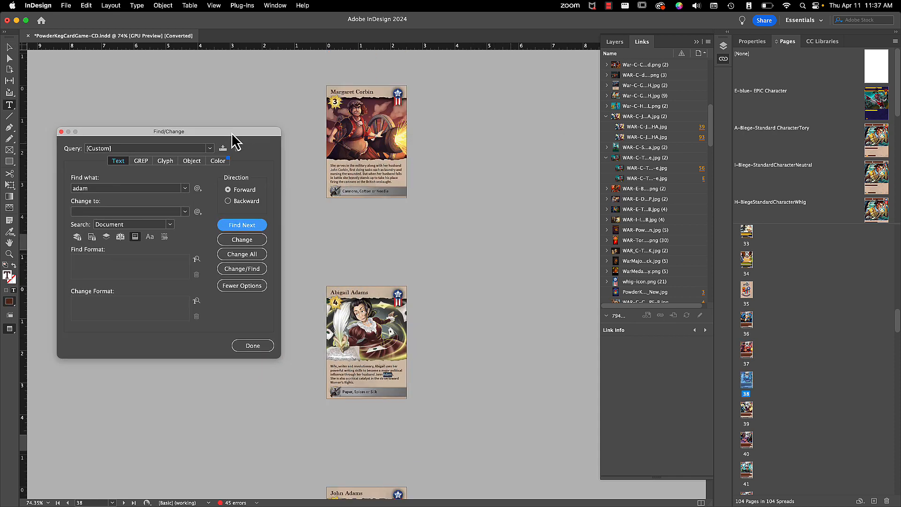
- Go through the remaining "adam" matches up to the new epic John Adams card, then close Find/Change
{"action": "left_click", "coordinate": [251, 229]}
{"action": "left_click", "coordinate": [252, 228]}
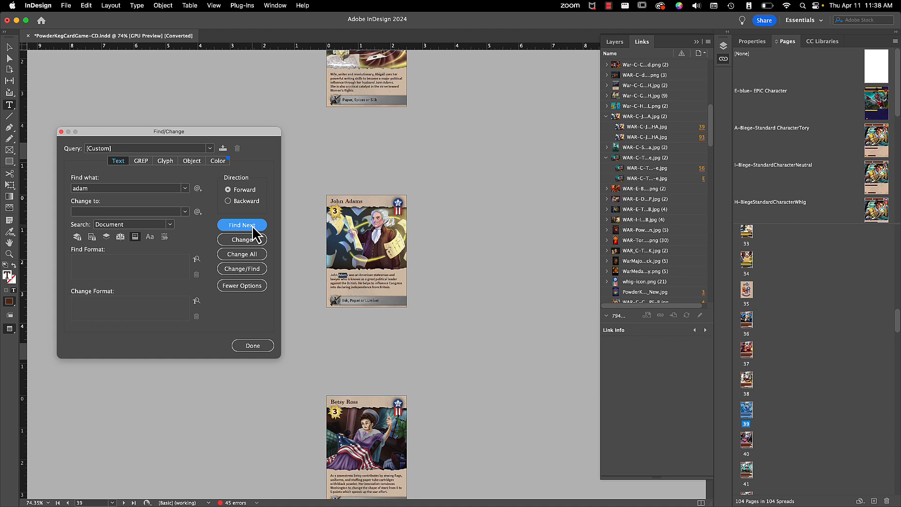
{"action": "left_click", "coordinate": [252, 228]}
{"action": "left_click", "coordinate": [254, 227]}
{"action": "left_click", "coordinate": [254, 227]}
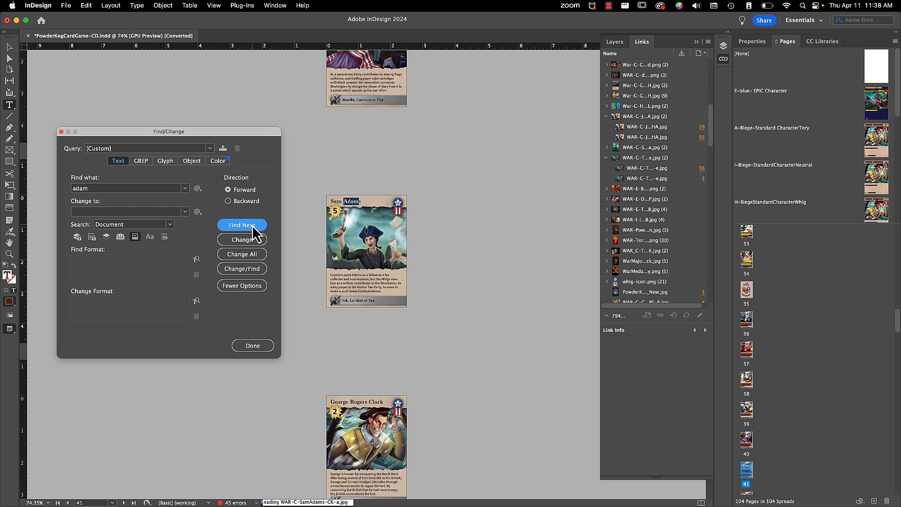
{"action": "left_click", "coordinate": [253, 226]}
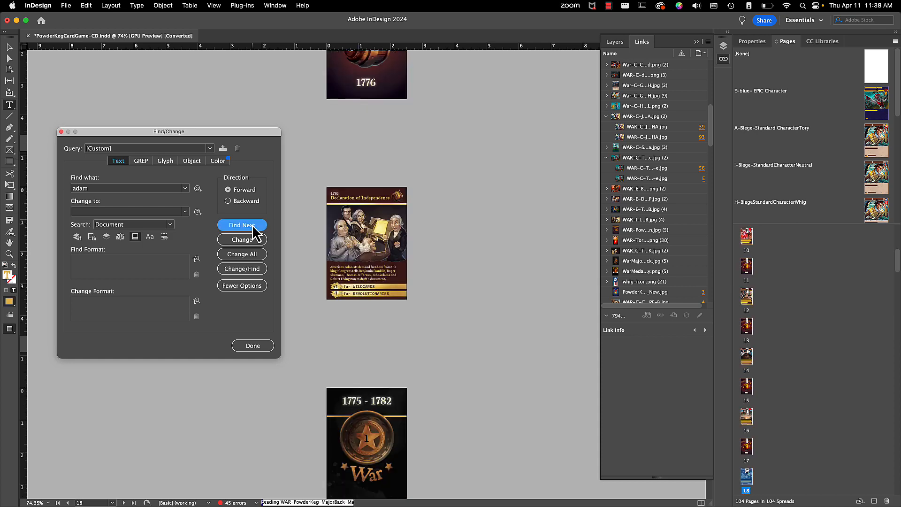
{"action": "left_click", "coordinate": [254, 227]}
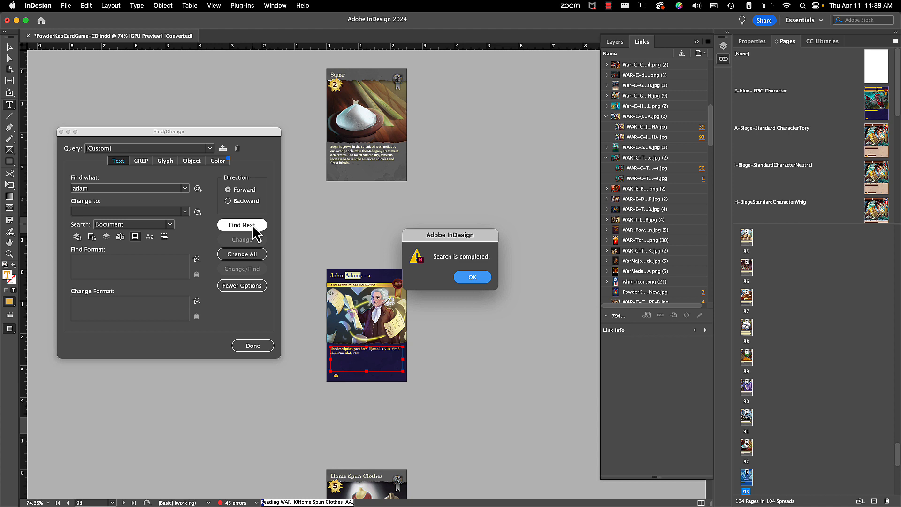
{"action": "left_click", "coordinate": [473, 277]}
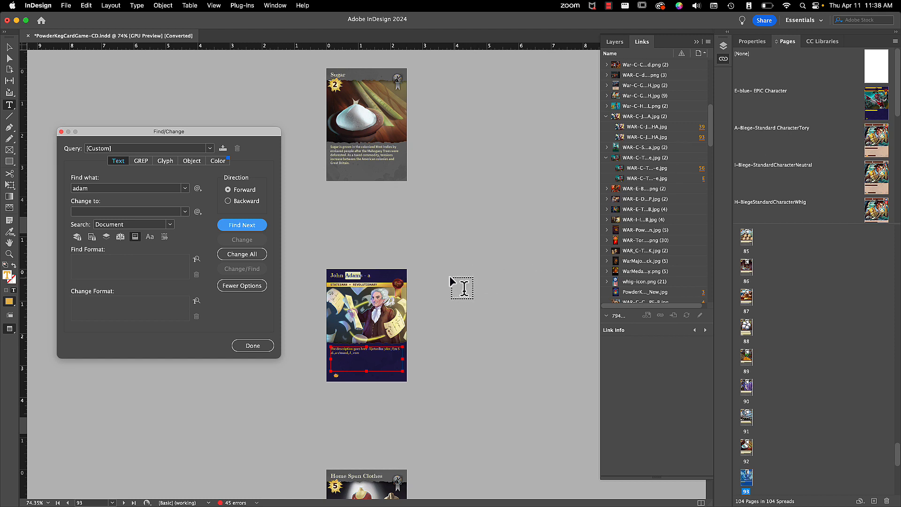
{"action": "left_click", "coordinate": [258, 348]}
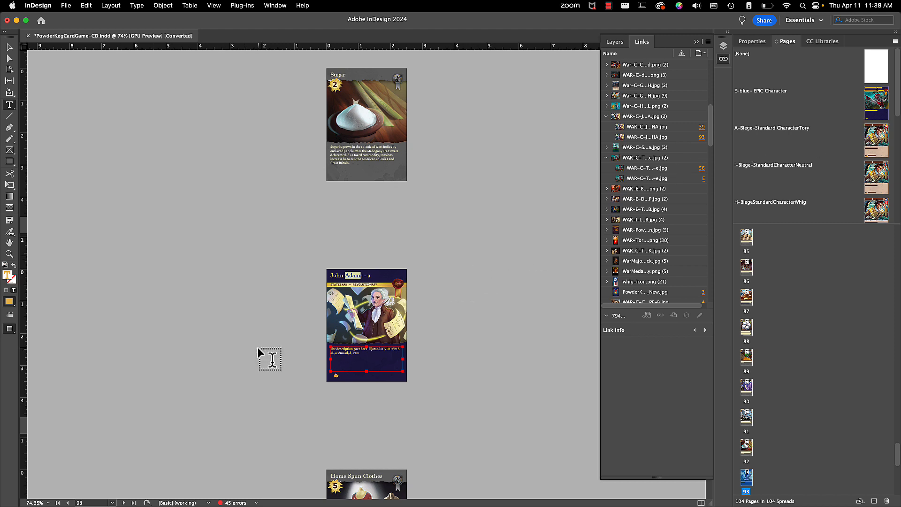
- Show the page commands for page 1, including Override All Parent Page Items, then dismiss them and deselect the John Adams heading
{"action": "left_click", "coordinate": [11, 49]}
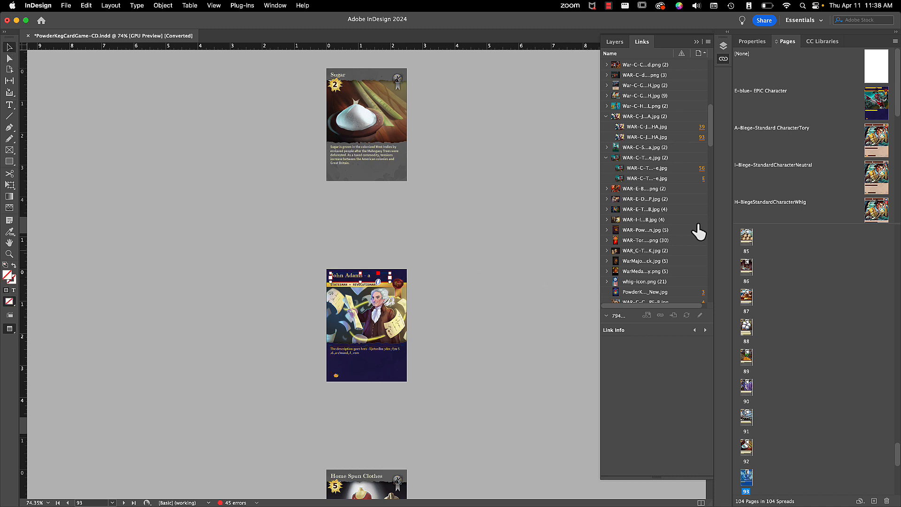
{"action": "scroll", "coordinate": [840, 263], "scroll_direction": "up", "scroll_amount": 5}
{"action": "scroll", "coordinate": [840, 262], "scroll_direction": "up", "scroll_amount": 20}
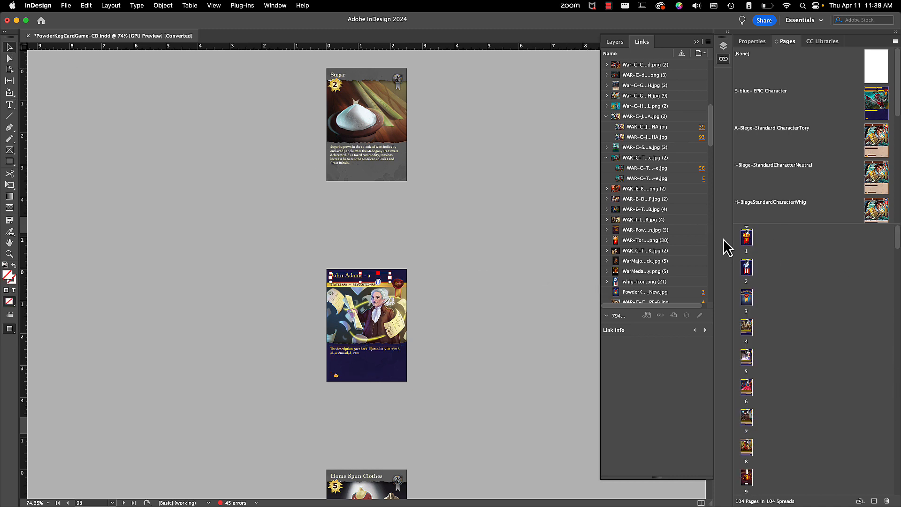
{"action": "left_click", "coordinate": [749, 242]}
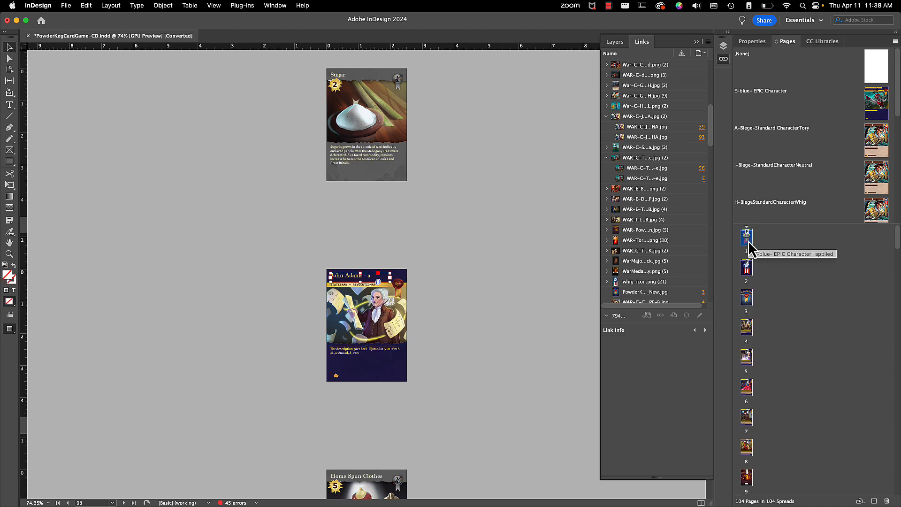
{"action": "right_click", "coordinate": [749, 245]}
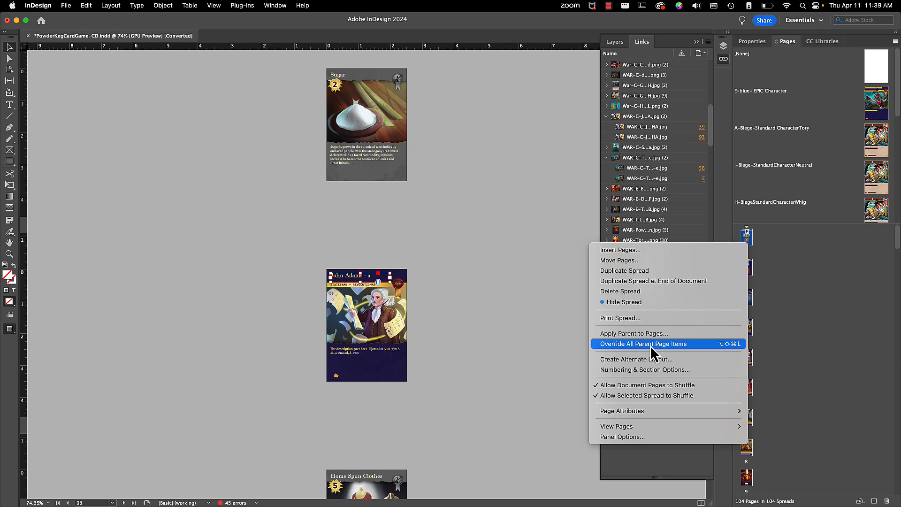
{"action": "left_click", "coordinate": [432, 323]}
{"action": "left_click", "coordinate": [446, 312]}
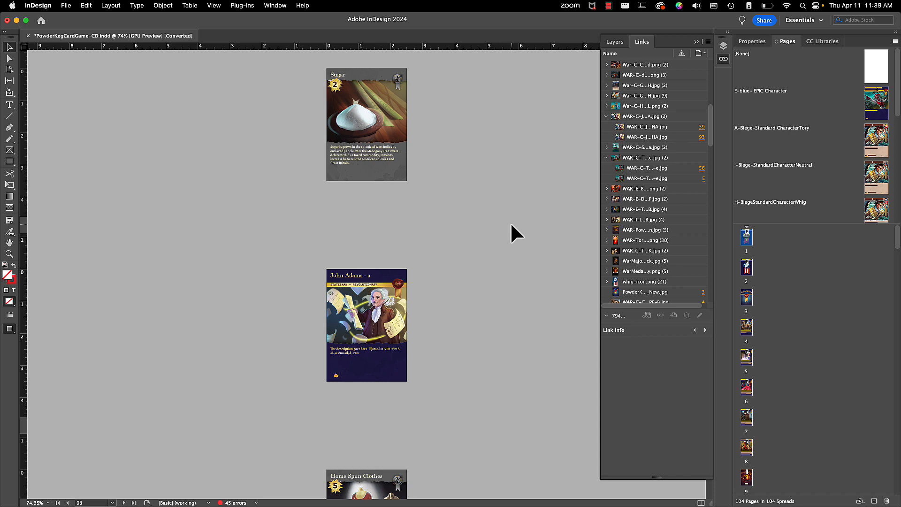
- Show the Character Styles list
{"action": "left_click", "coordinate": [274, 5]}
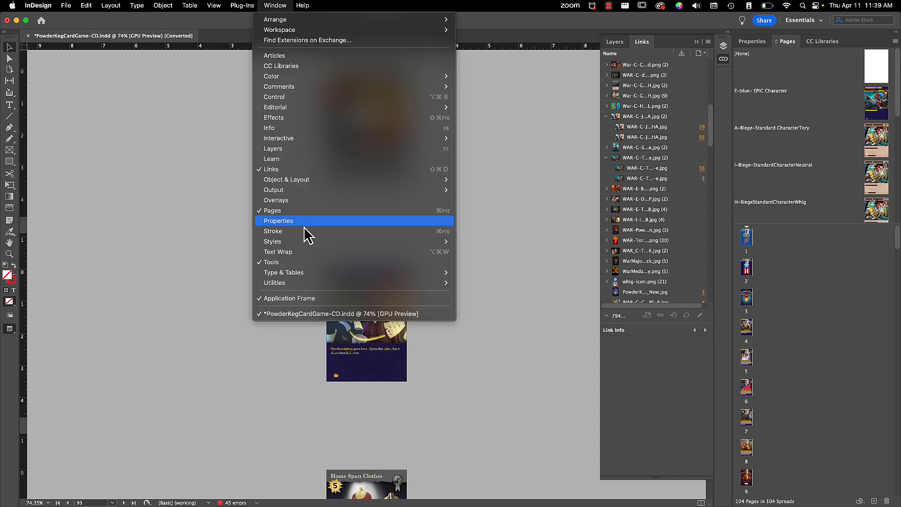
{"action": "mouse_move", "coordinate": [298, 243]}
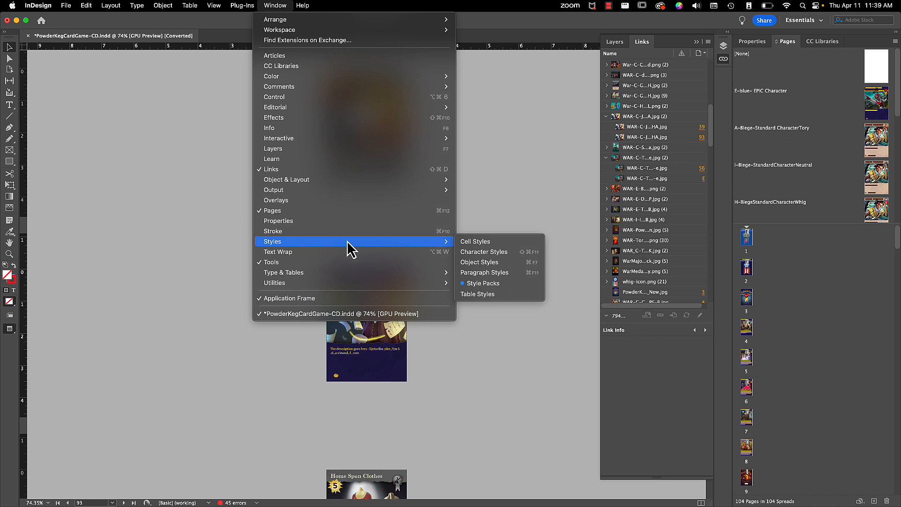
{"action": "mouse_move", "coordinate": [437, 249]}
{"action": "left_click", "coordinate": [475, 257]}
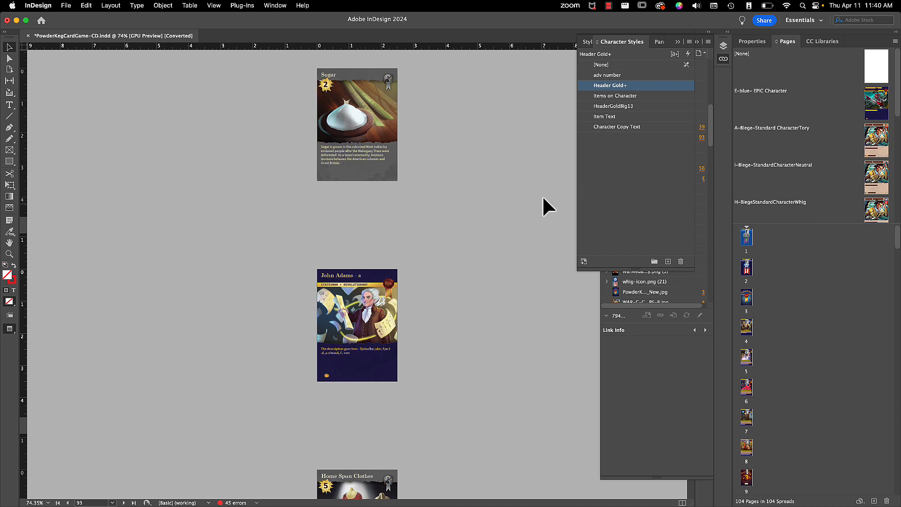
- Examine the cards from page 93 back through the item, character, war and powder keg cards to pages 1 and 2
{"action": "scroll", "coordinate": [470, 187], "scroll_direction": "up", "scroll_amount": 1}
{"action": "scroll", "coordinate": [471, 187], "scroll_direction": "up", "scroll_amount": 10}
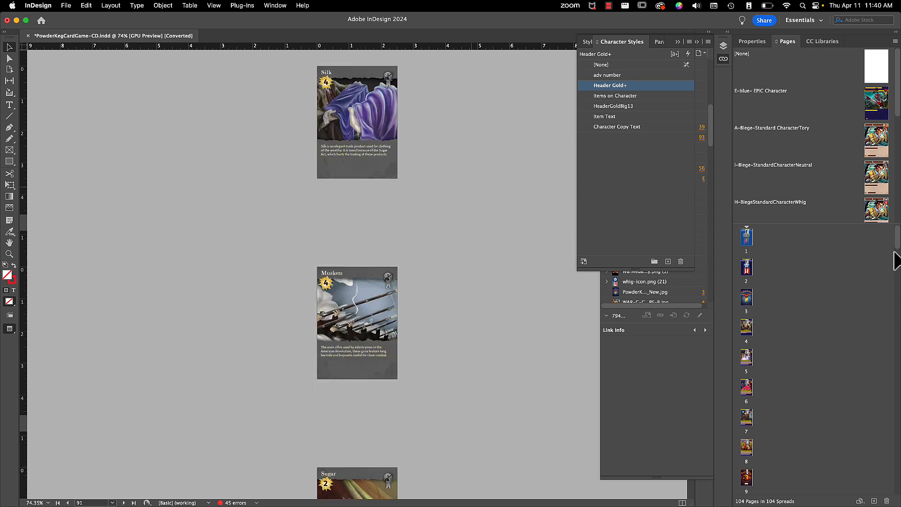
{"action": "scroll", "coordinate": [510, 228], "scroll_direction": "up", "scroll_amount": 20}
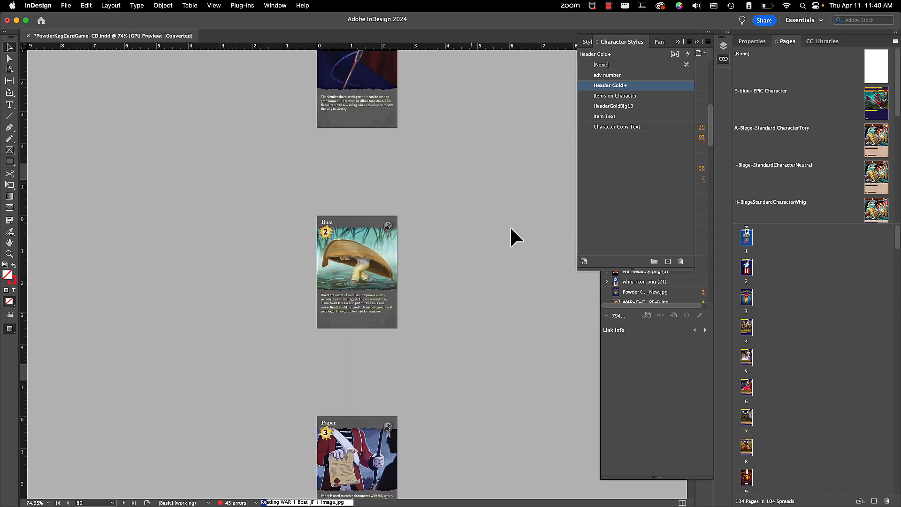
{"action": "scroll", "coordinate": [510, 228], "scroll_direction": "up", "scroll_amount": 3}
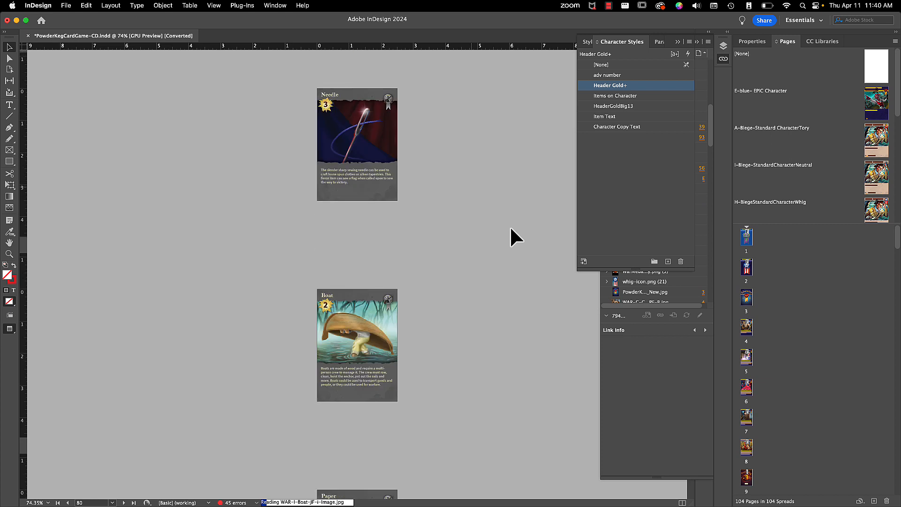
{"action": "scroll", "coordinate": [510, 229], "scroll_direction": "up", "scroll_amount": 15}
{"action": "scroll", "coordinate": [510, 229], "scroll_direction": "up", "scroll_amount": 4}
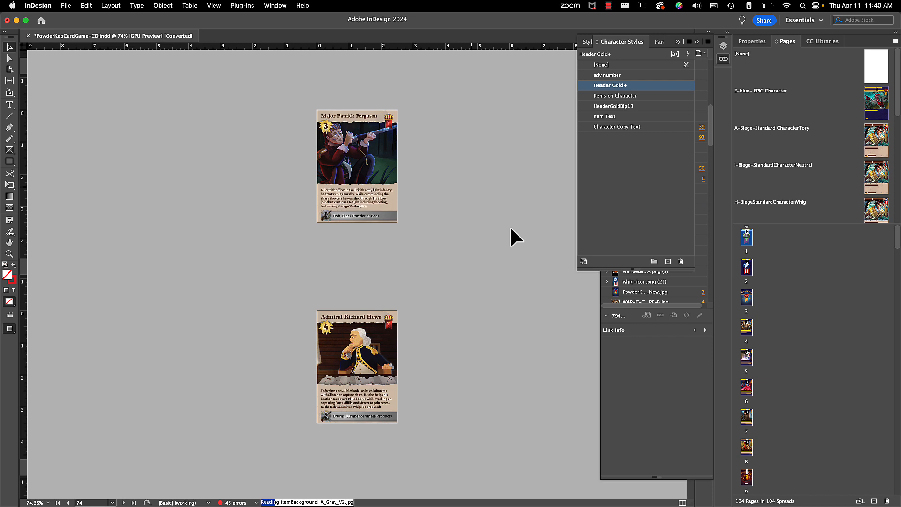
{"action": "scroll", "coordinate": [511, 228], "scroll_direction": "up", "scroll_amount": 15}
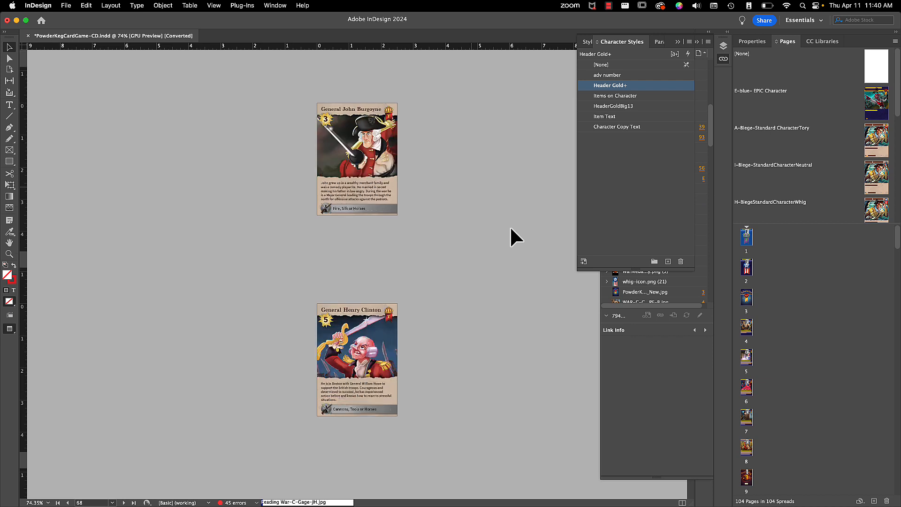
{"action": "scroll", "coordinate": [510, 228], "scroll_direction": "up", "scroll_amount": 8}
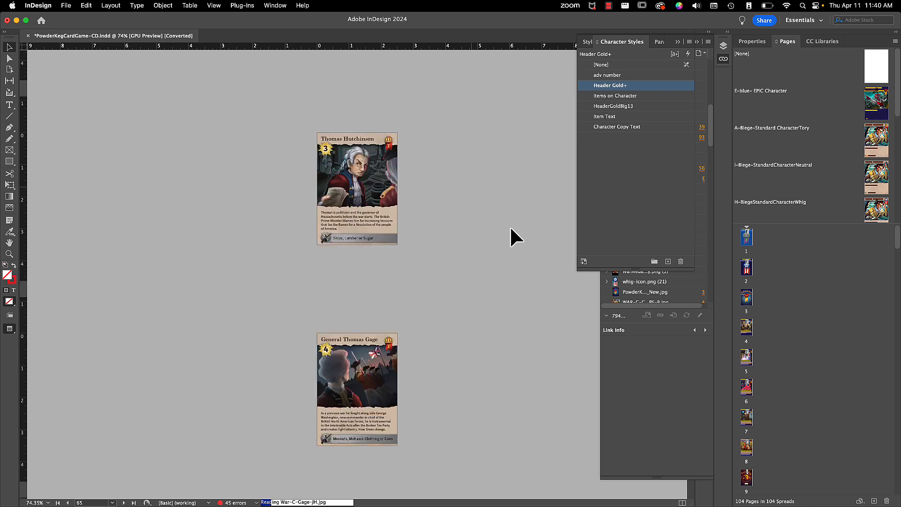
{"action": "scroll", "coordinate": [511, 228], "scroll_direction": "up", "scroll_amount": 10}
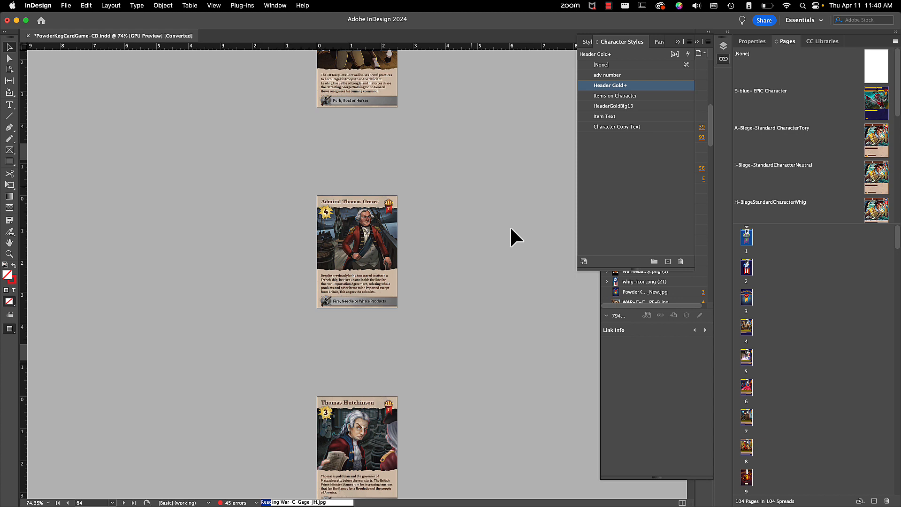
{"action": "scroll", "coordinate": [509, 226], "scroll_direction": "up", "scroll_amount": 20}
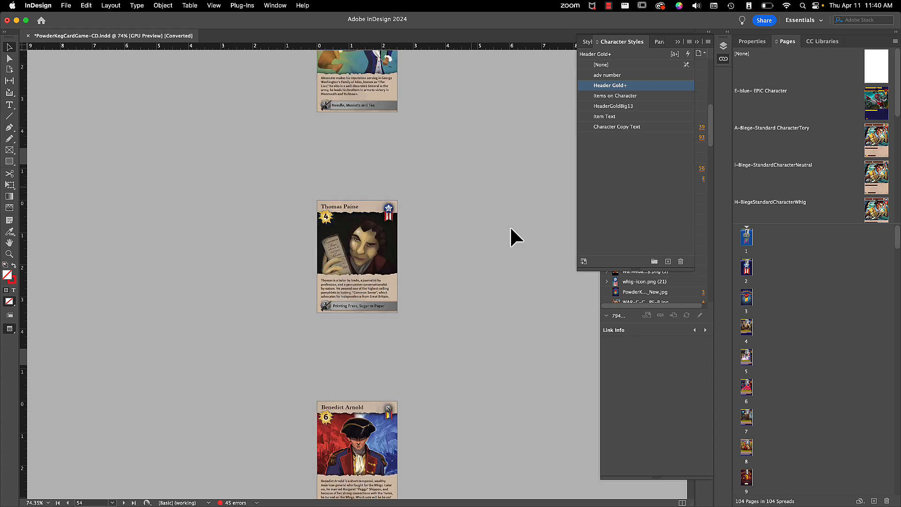
{"action": "scroll", "coordinate": [510, 226], "scroll_direction": "up", "scroll_amount": 10}
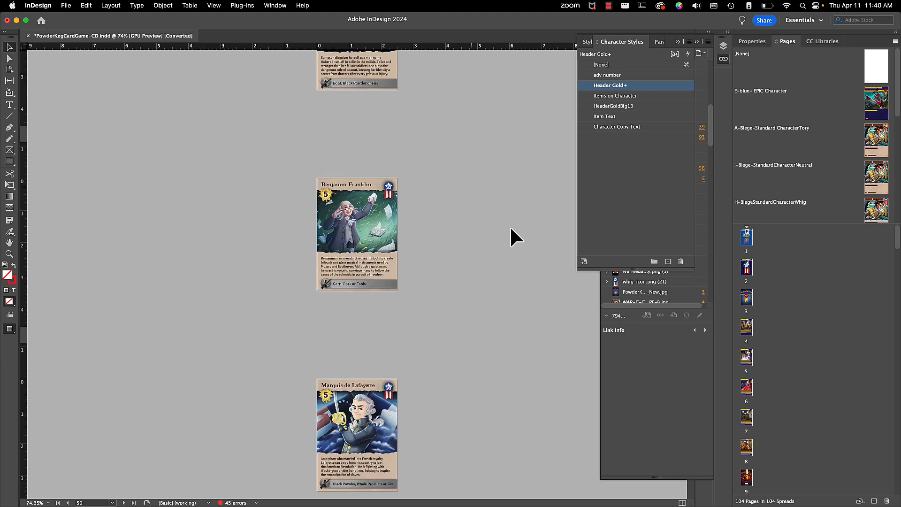
{"action": "scroll", "coordinate": [509, 226], "scroll_direction": "up", "scroll_amount": 20}
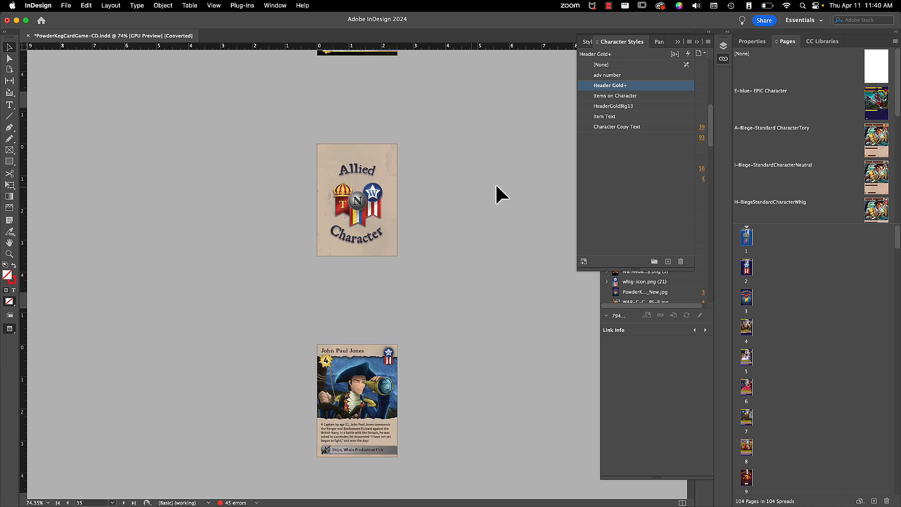
{"action": "scroll", "coordinate": [480, 190], "scroll_direction": "up", "scroll_amount": 20}
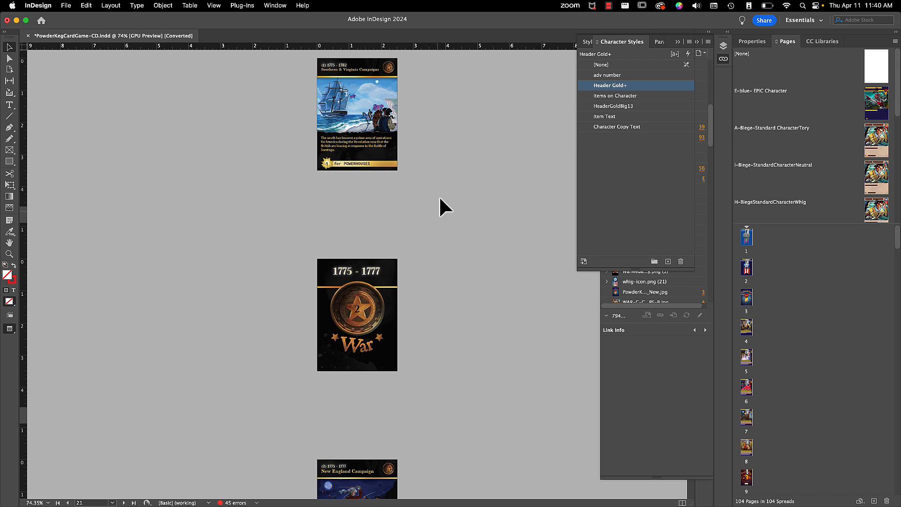
{"action": "scroll", "coordinate": [439, 196], "scroll_direction": "up", "scroll_amount": 5}
{"action": "scroll", "coordinate": [490, 235], "scroll_direction": "up", "scroll_amount": 6}
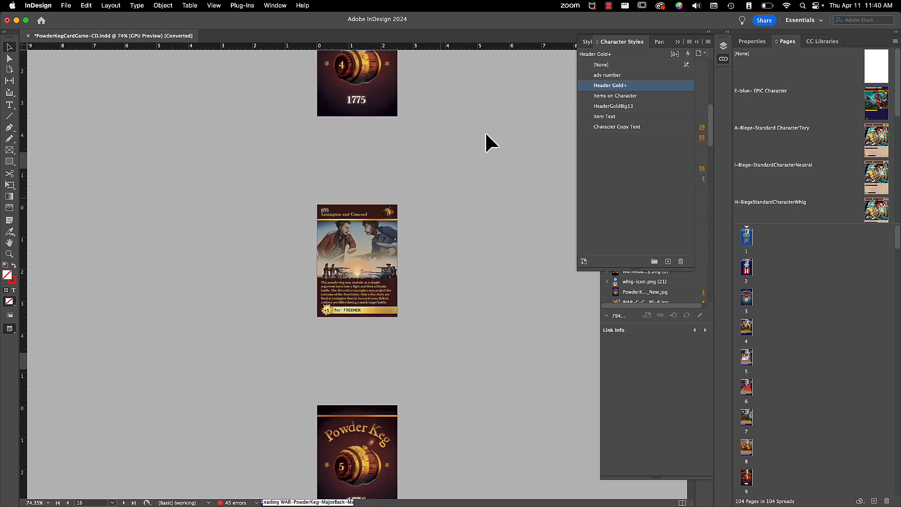
{"action": "scroll", "coordinate": [234, 205], "scroll_direction": "up", "scroll_amount": 15}
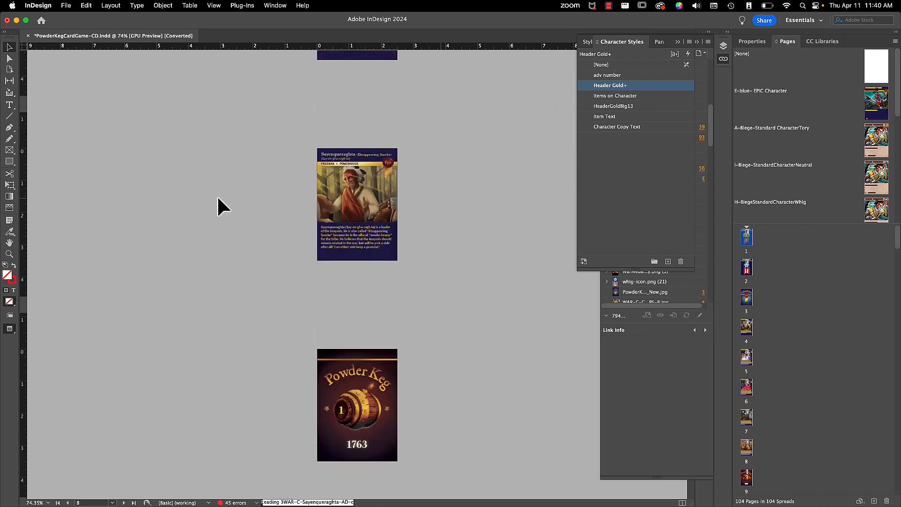
{"action": "scroll", "coordinate": [258, 202], "scroll_direction": "up", "scroll_amount": 8}
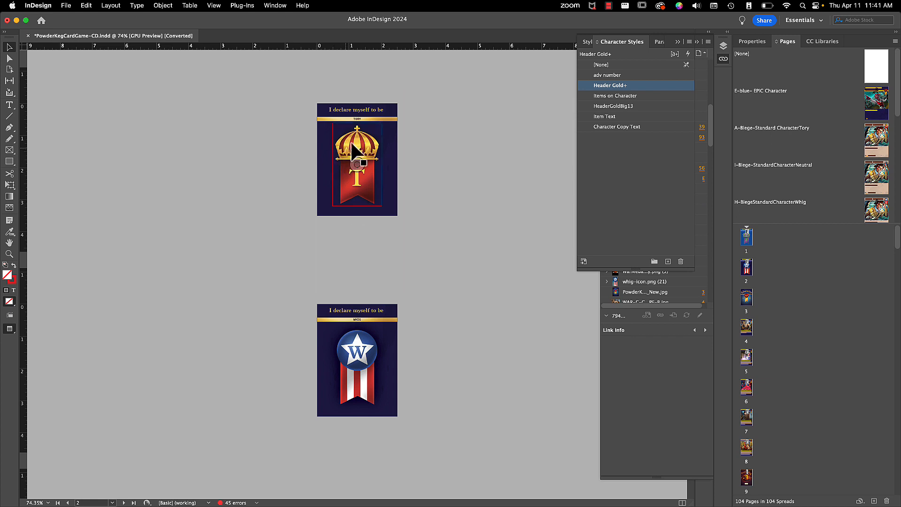
- Select the "I declare myself to be" heading on the page 1 Tory card to check its character style
{"action": "left_click", "coordinate": [351, 117]}
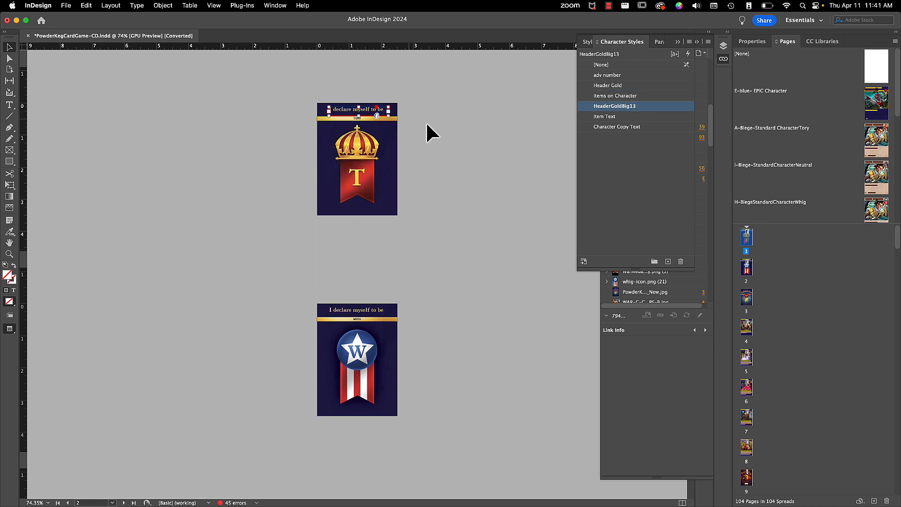
{"action": "scroll", "coordinate": [443, 125], "scroll_direction": "up", "scroll_amount": 1}
{"action": "scroll", "coordinate": [442, 126], "scroll_direction": "up", "scroll_amount": 5}
{"action": "scroll", "coordinate": [443, 125], "scroll_direction": "up", "scroll_amount": 10}
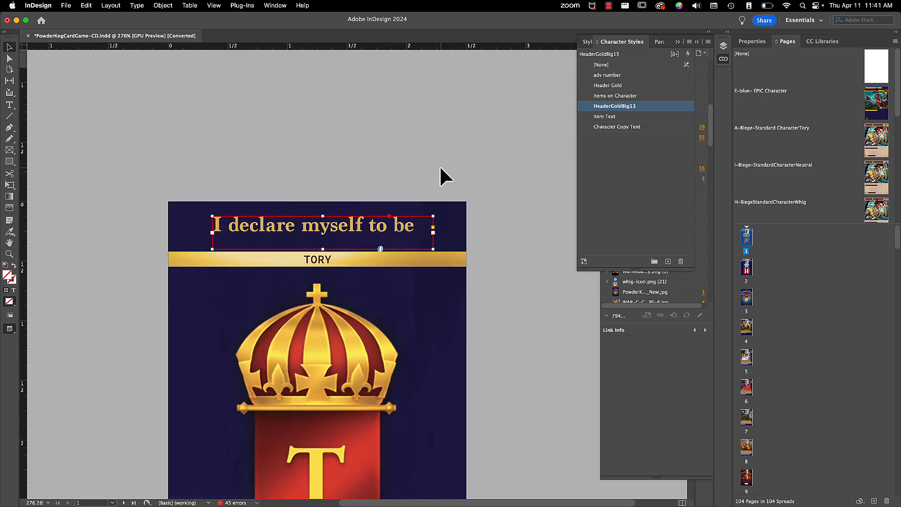
- Check the character styles of the heading, description and "FREEMAN + REVOLUTIONARY" line on the Crispus Attucks card on page 4
{"action": "scroll", "coordinate": [480, 283], "scroll_direction": "down", "scroll_amount": 10}
{"action": "scroll", "coordinate": [440, 314], "scroll_direction": "down", "scroll_amount": 10}
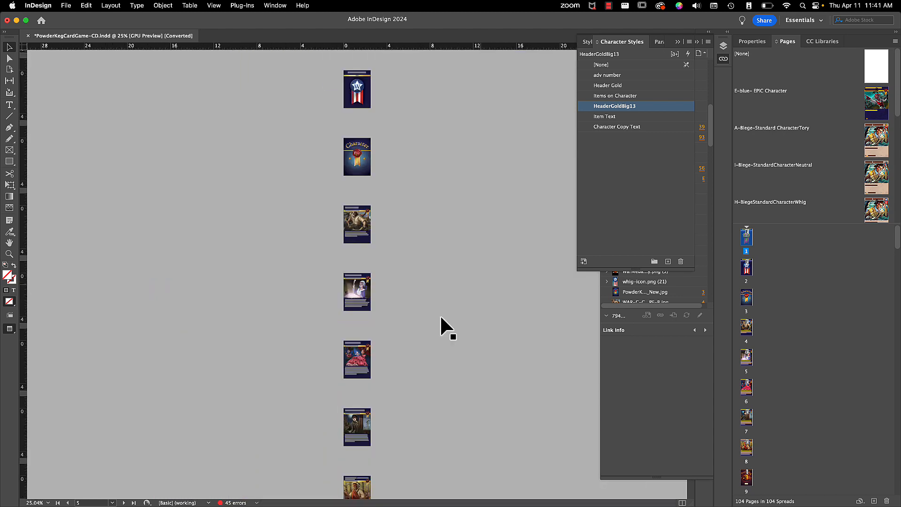
{"action": "scroll", "coordinate": [440, 314], "scroll_direction": "up", "scroll_amount": 2}
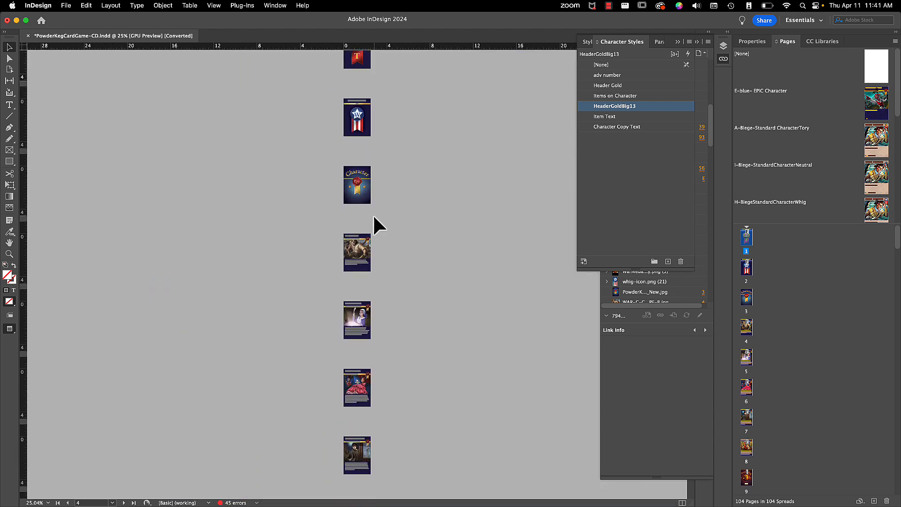
{"action": "scroll", "coordinate": [390, 260], "scroll_direction": "up", "scroll_amount": 5}
{"action": "scroll", "coordinate": [451, 238], "scroll_direction": "up", "scroll_amount": 2}
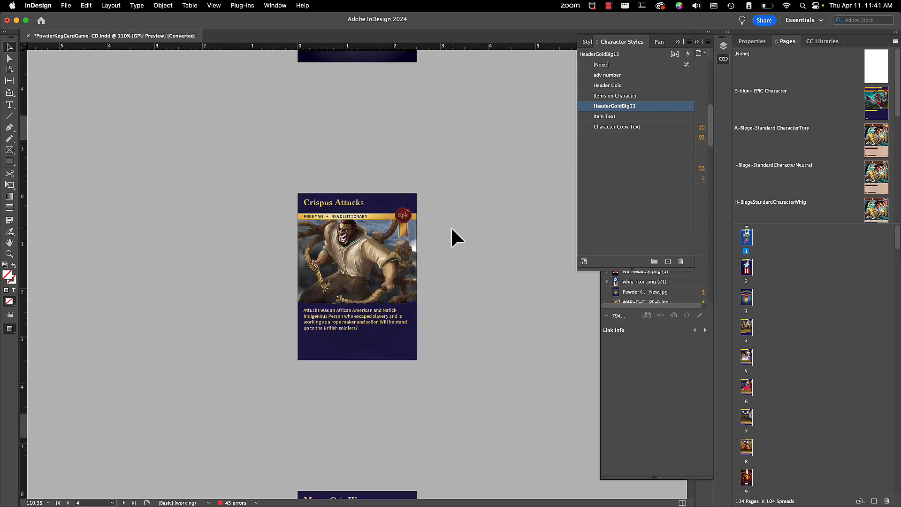
{"action": "scroll", "coordinate": [452, 229], "scroll_direction": "up", "scroll_amount": 3}
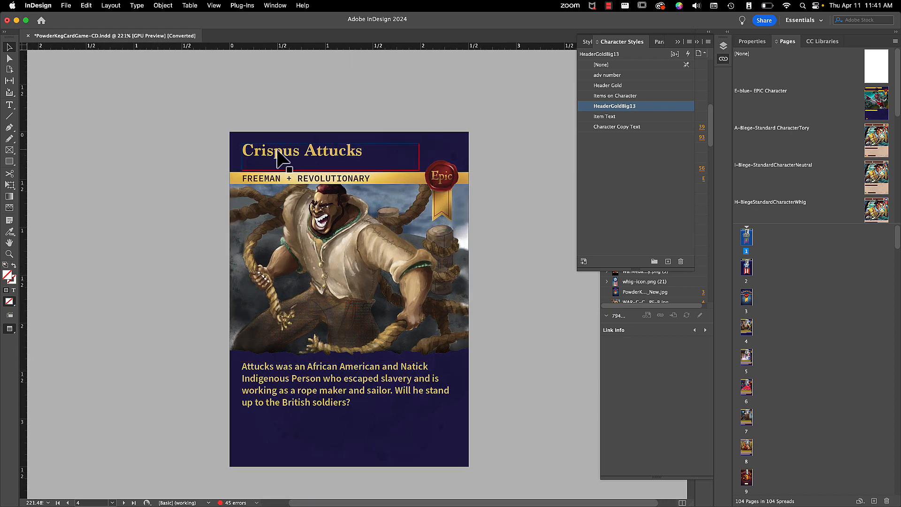
{"action": "left_click", "coordinate": [308, 153]}
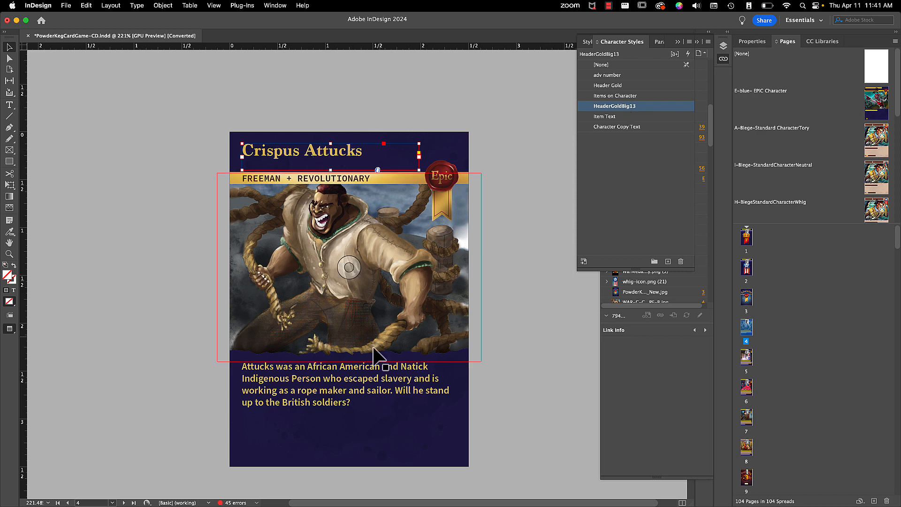
{"action": "left_click", "coordinate": [350, 381]}
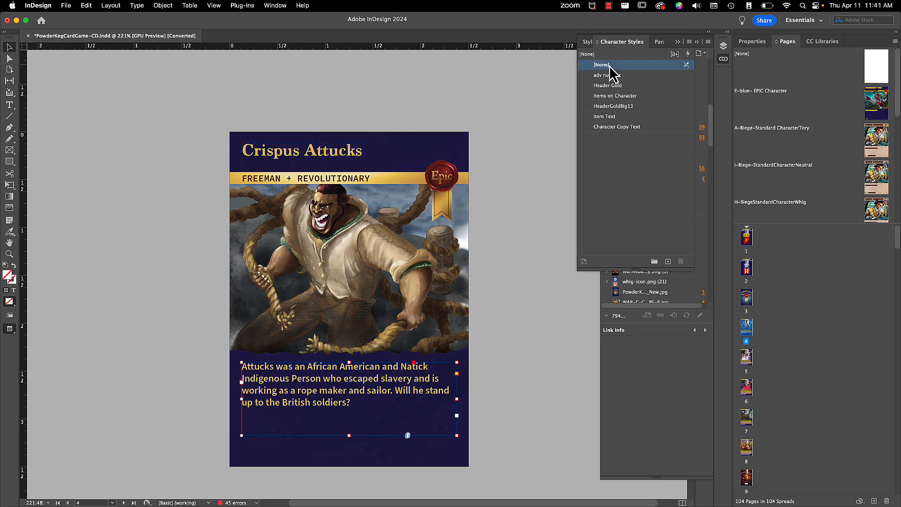
{"action": "left_click", "coordinate": [355, 178]}
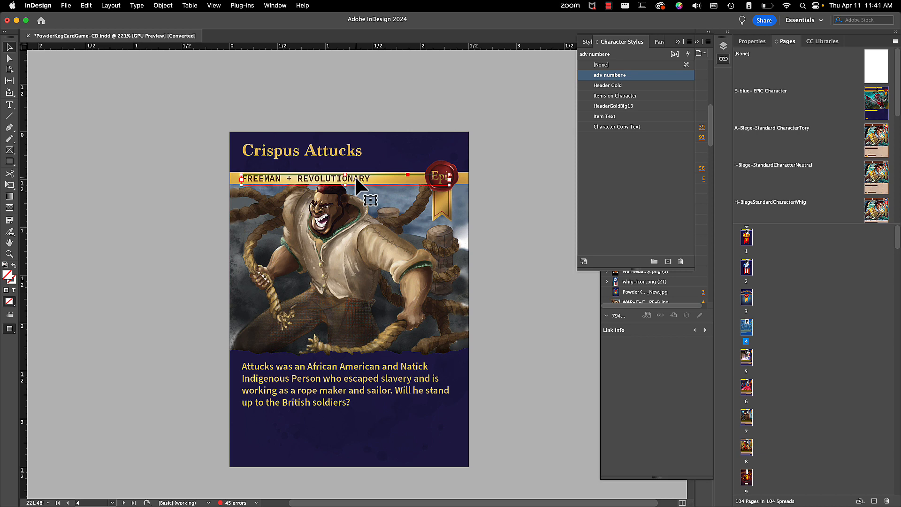
- Try the HeaderGoldBig13 character style on the Crispus Attucks description, then undo it
{"action": "left_click", "coordinate": [359, 382]}
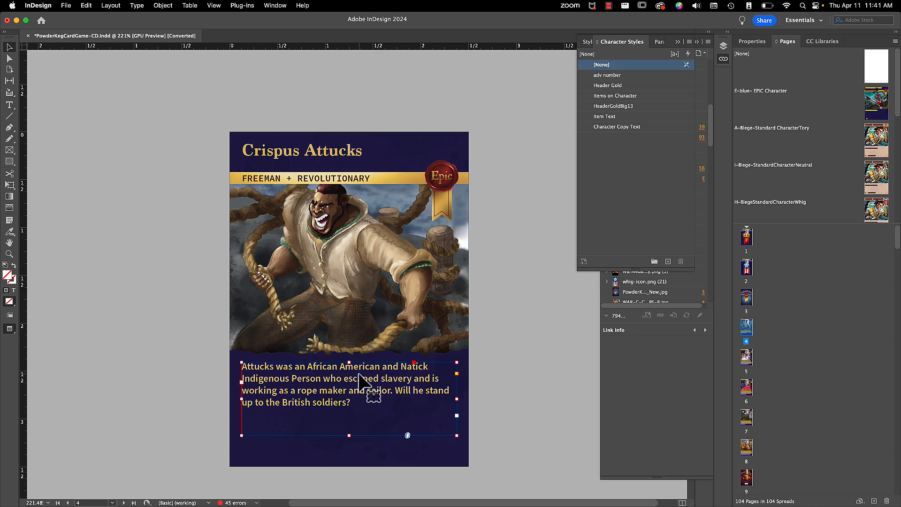
{"action": "left_click", "coordinate": [601, 107]}
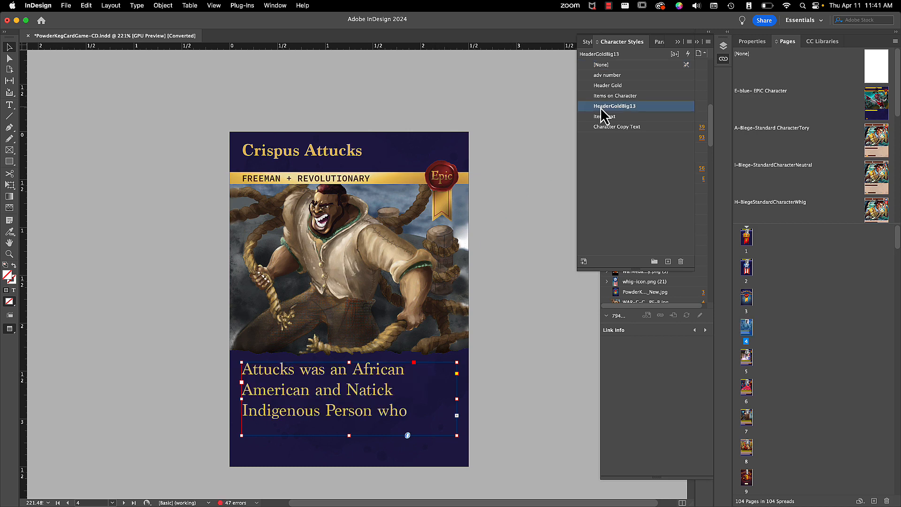
{"action": "key", "text": "super+z"}
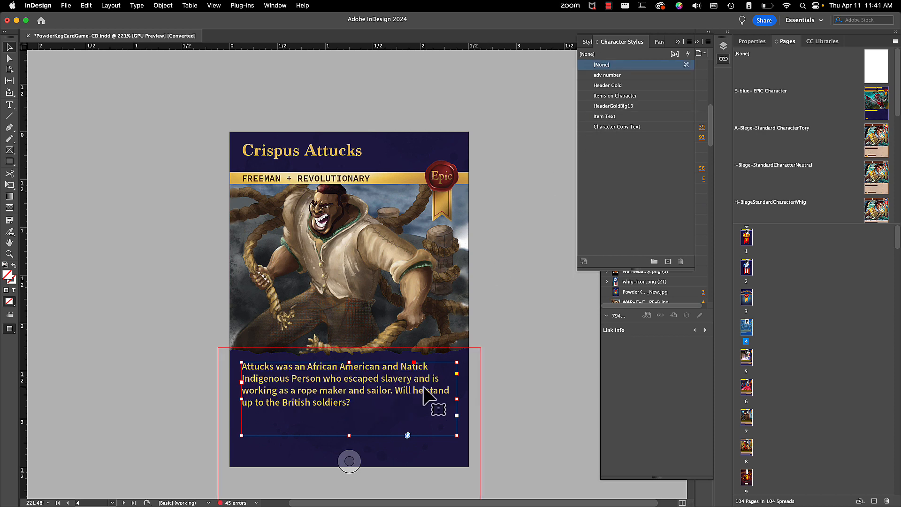
- Try the Item Text character style and then [None] on the Crispus Attucks description, then undo both changes
{"action": "left_click", "coordinate": [609, 117]}
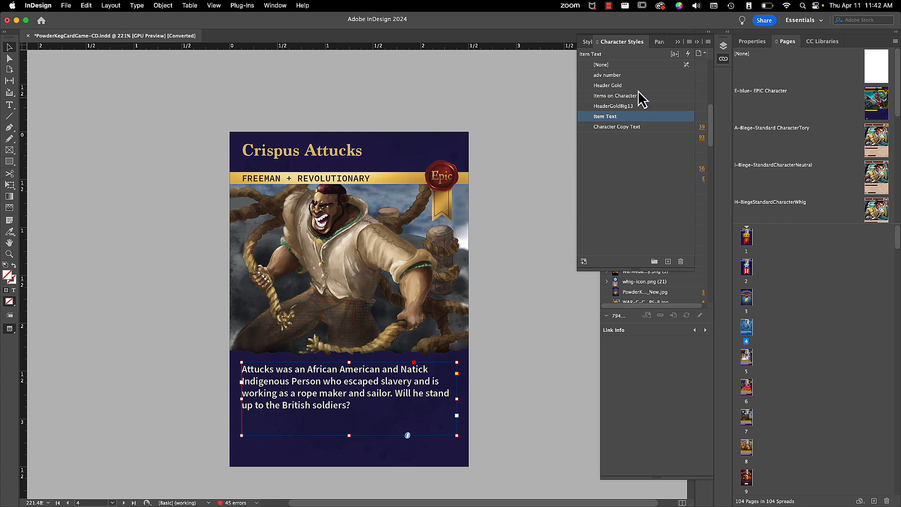
{"action": "left_click", "coordinate": [625, 67]}
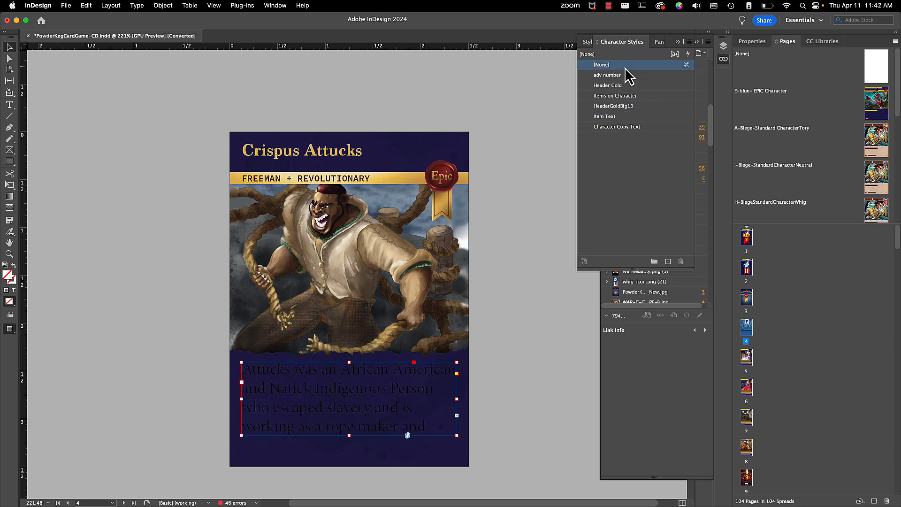
{"action": "key", "text": "super+z"}
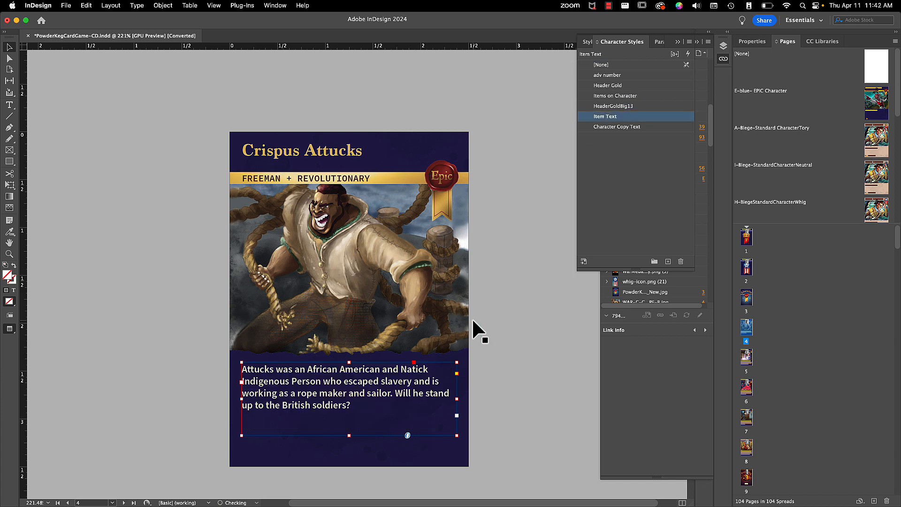
{"action": "key", "text": "super+z"}
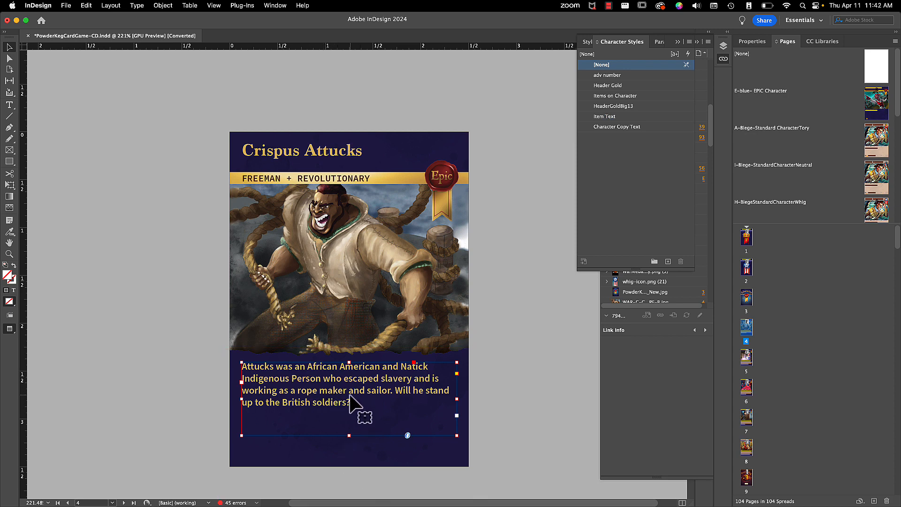
- Apply the Item Text character style to the "FREEMAN + REVOLUTIONARY" line on the Crispus Attucks card
{"action": "left_click", "coordinate": [333, 157]}
{"action": "left_click", "coordinate": [341, 180]}
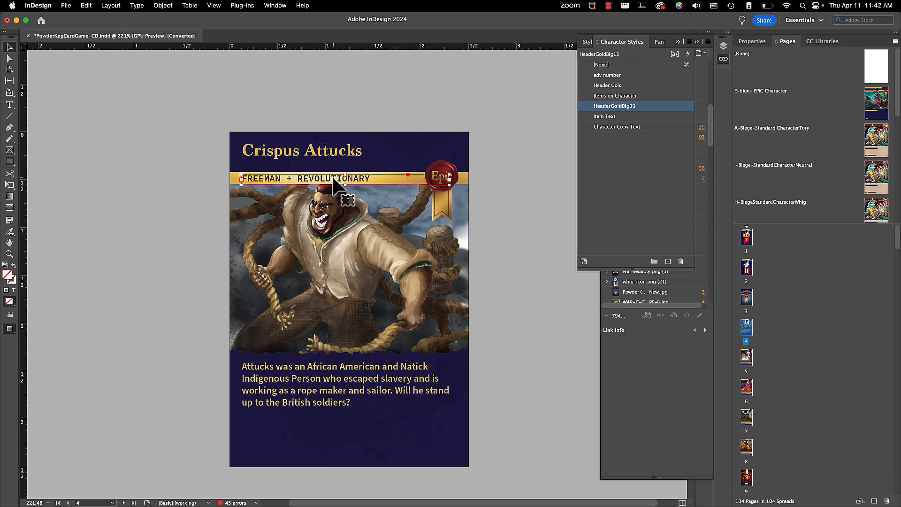
{"action": "left_click", "coordinate": [615, 118]}
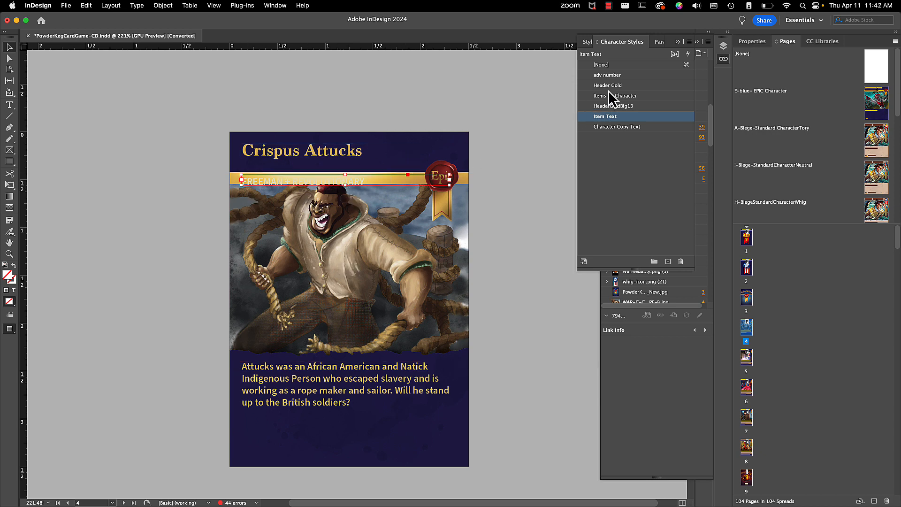
- Try the adv number, Header Gold, HeaderGoldBig13, Item Text and Character Copy Text styles on the "FREEMAN + REVOLUTIONARY" line, then undo the changes
{"action": "left_click", "coordinate": [606, 78]}
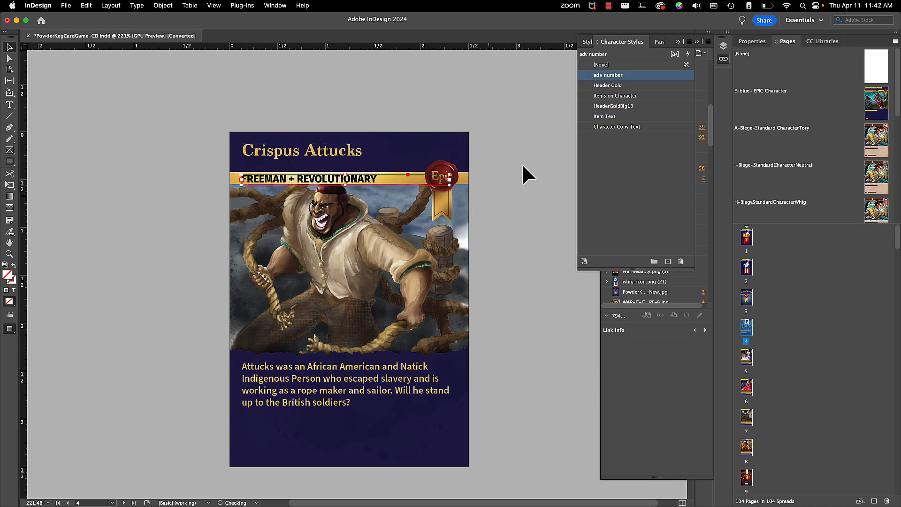
{"action": "left_click", "coordinate": [603, 86]}
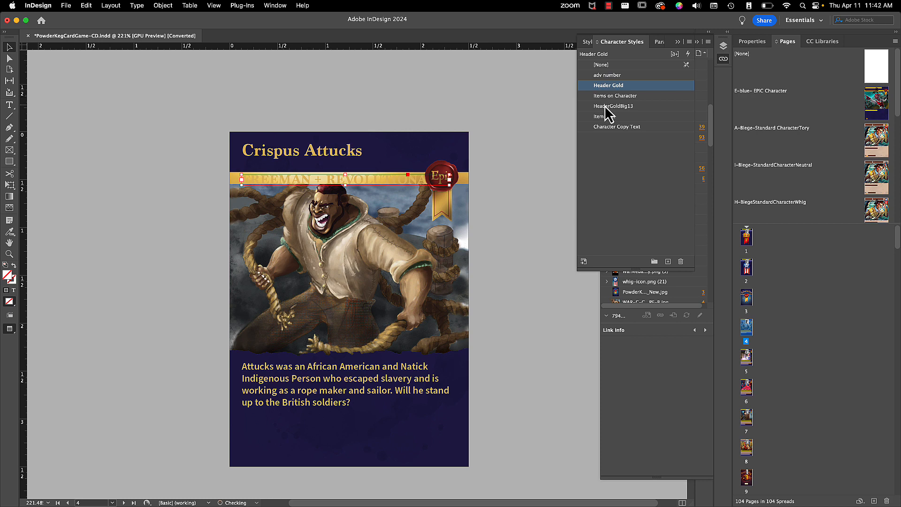
{"action": "left_click", "coordinate": [608, 107]}
{"action": "left_click", "coordinate": [606, 118]}
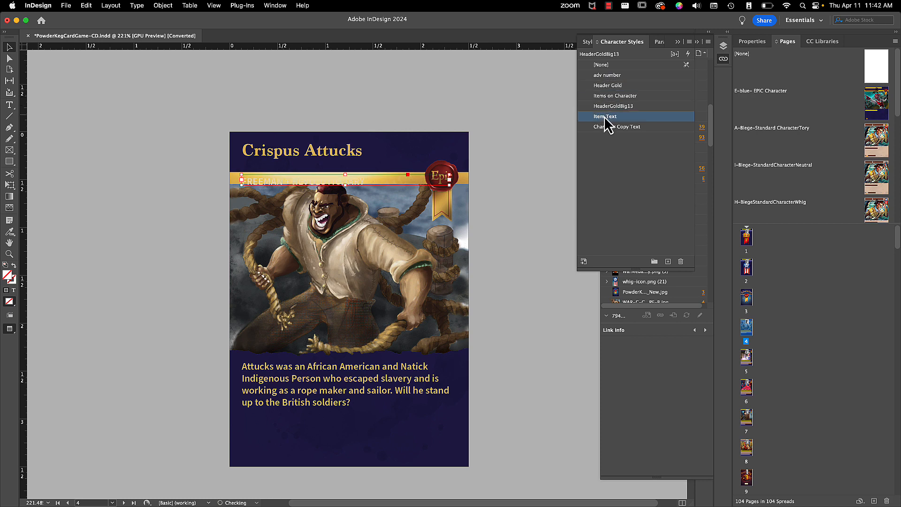
{"action": "left_click", "coordinate": [604, 126]}
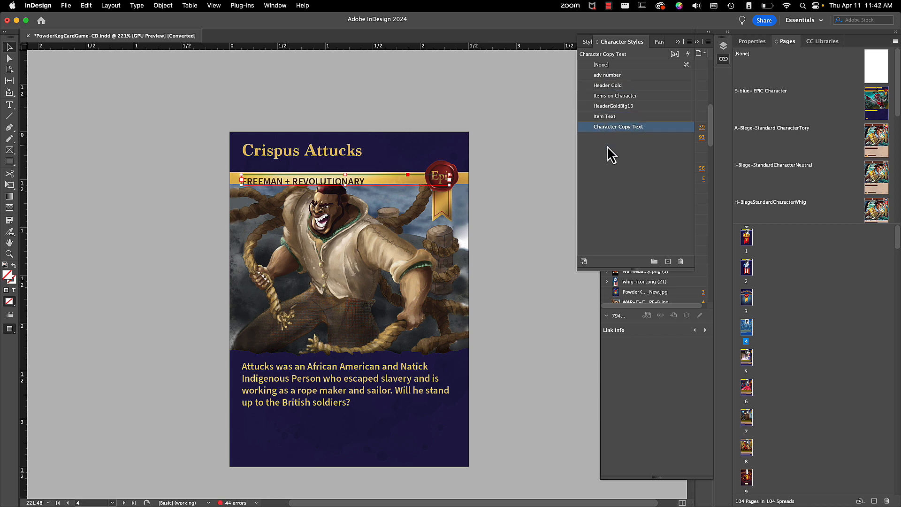
{"action": "key", "text": "Up"}
{"action": "key", "text": "Up"}
{"action": "key", "text": "Up"}
{"action": "key", "text": "Up"}
{"action": "key", "text": "Up"}
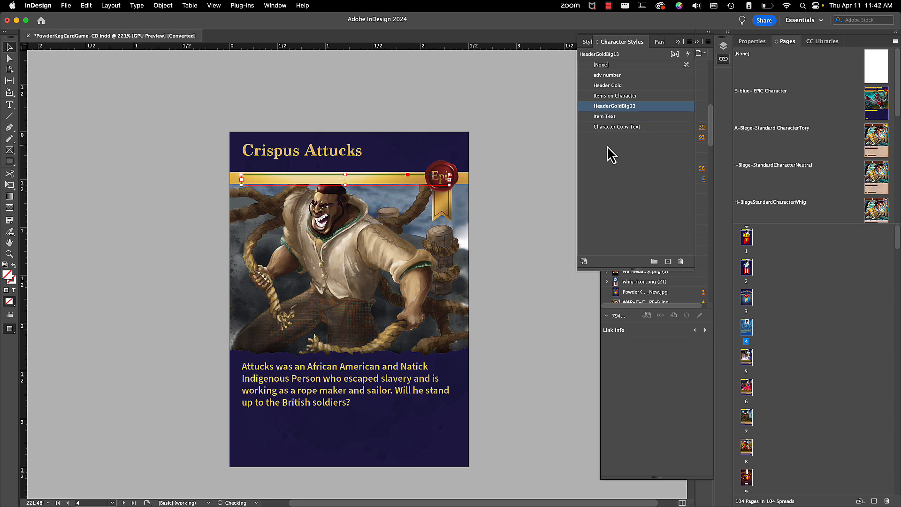
{"action": "key", "text": "super+z"}
{"action": "key", "text": "super+z"}
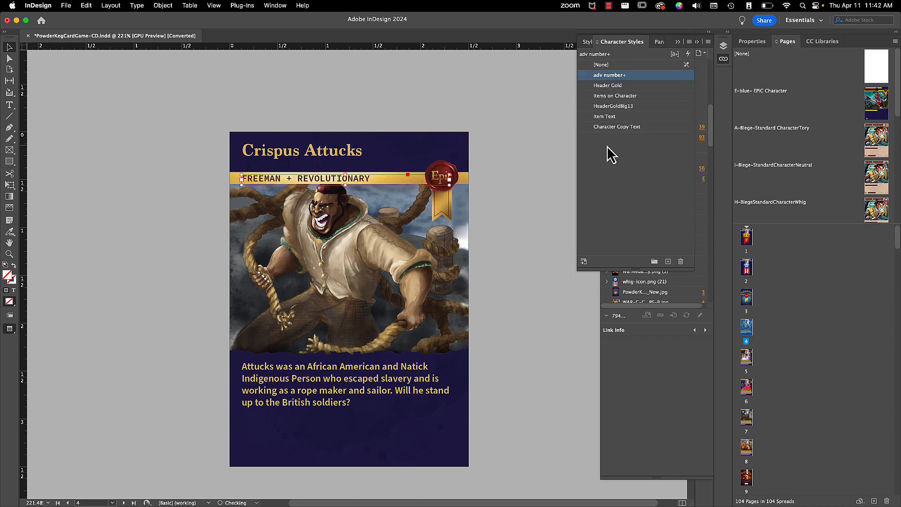
{"action": "left_click", "coordinate": [533, 178]}
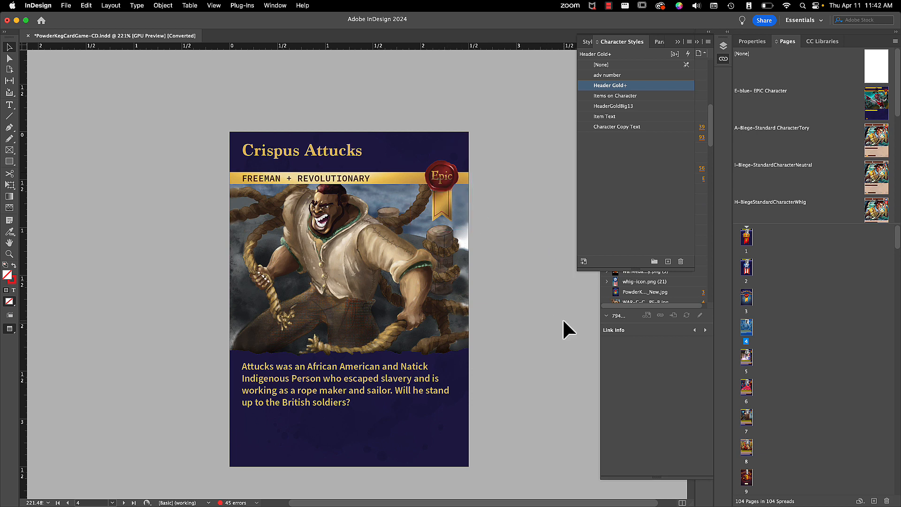
{"action": "left_click", "coordinate": [640, 187]}
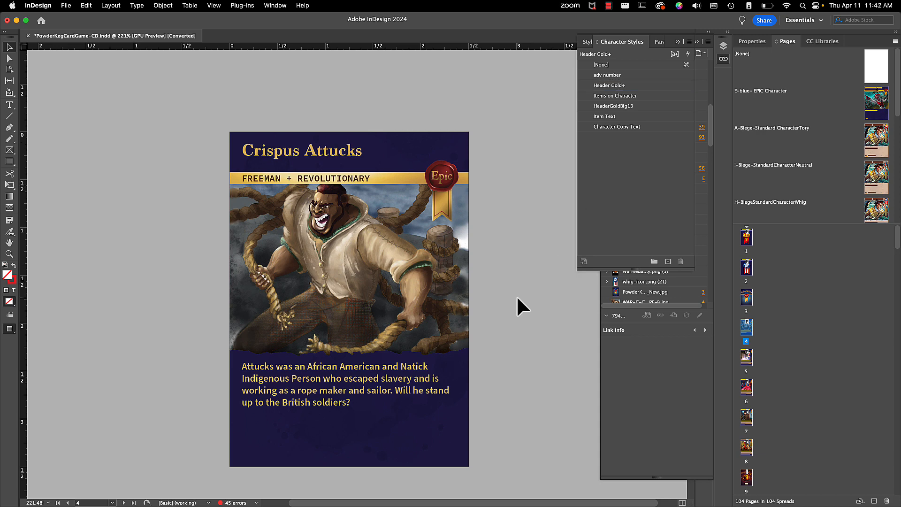
- Search the document for "adam" and go through the matches to the epic John Adams card on page 93
{"action": "scroll", "coordinate": [829, 437], "scroll_direction": "down", "scroll_amount": 20}
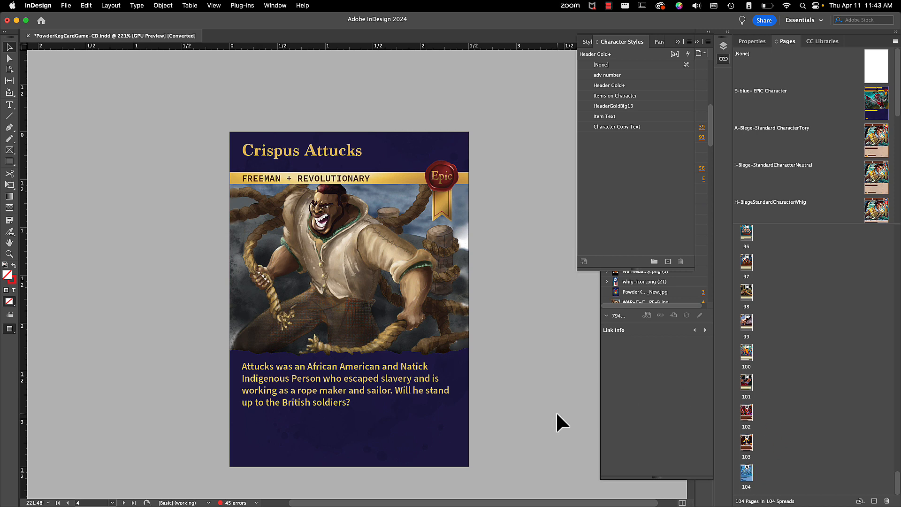
{"action": "key", "text": "super+f"}
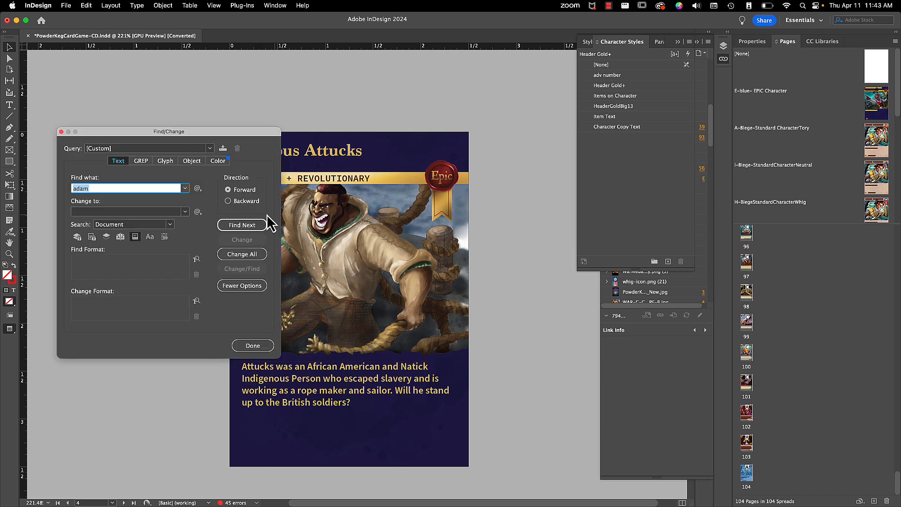
{"action": "left_click", "coordinate": [242, 225]}
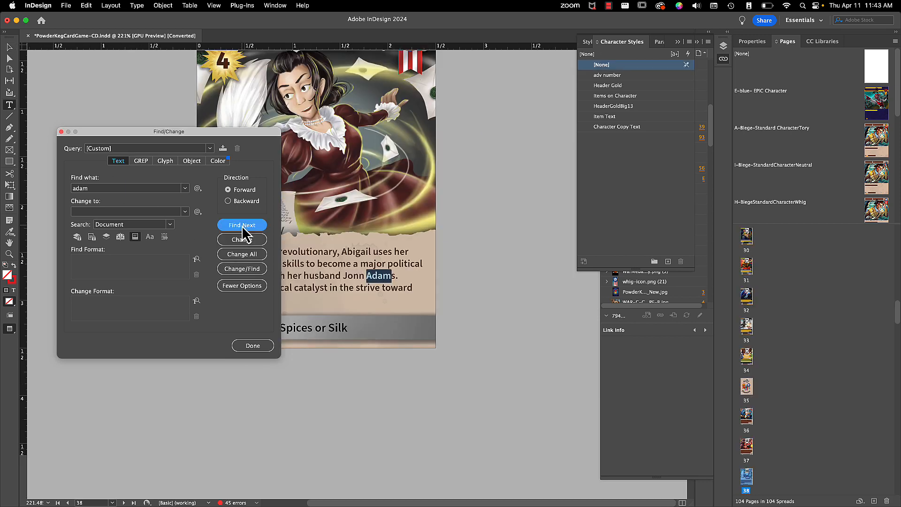
{"action": "left_click", "coordinate": [241, 226]}
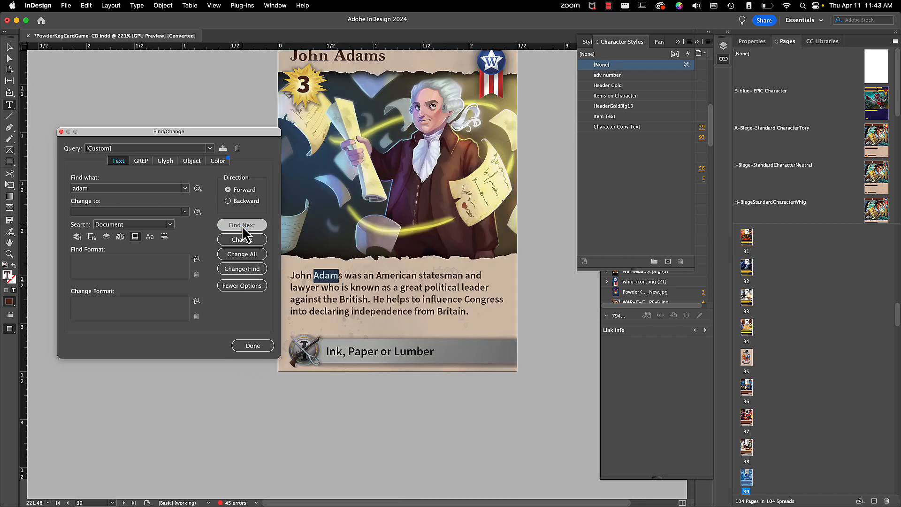
{"action": "left_click", "coordinate": [241, 226]}
{"action": "left_click", "coordinate": [242, 226]}
{"action": "left_click", "coordinate": [241, 226]}
{"action": "left_click", "coordinate": [241, 226]}
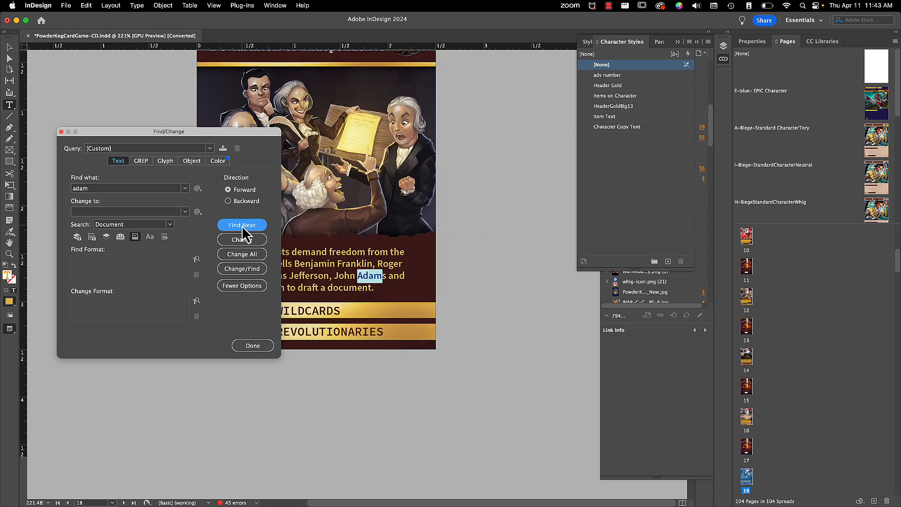
{"action": "left_click", "coordinate": [241, 225]}
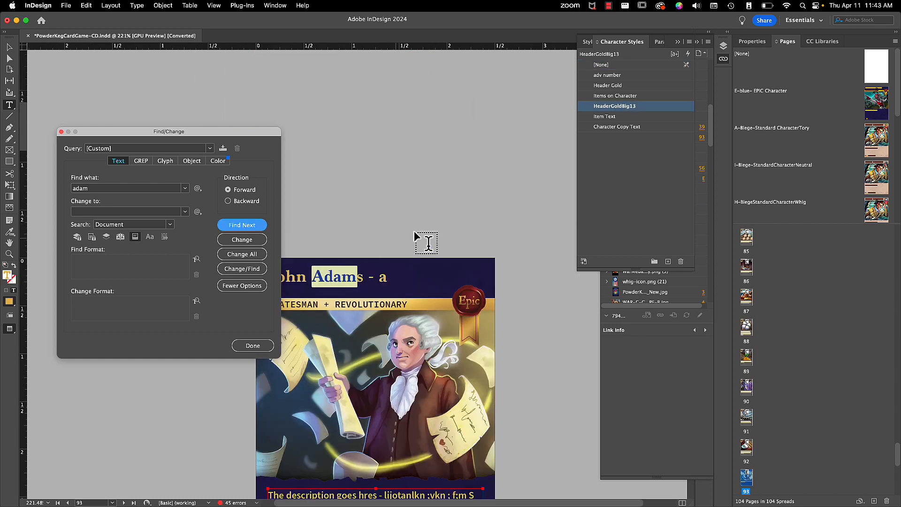
{"action": "scroll", "coordinate": [414, 231], "scroll_direction": "down", "scroll_amount": 5}
{"action": "scroll", "coordinate": [414, 231], "scroll_direction": "up", "scroll_amount": 3}
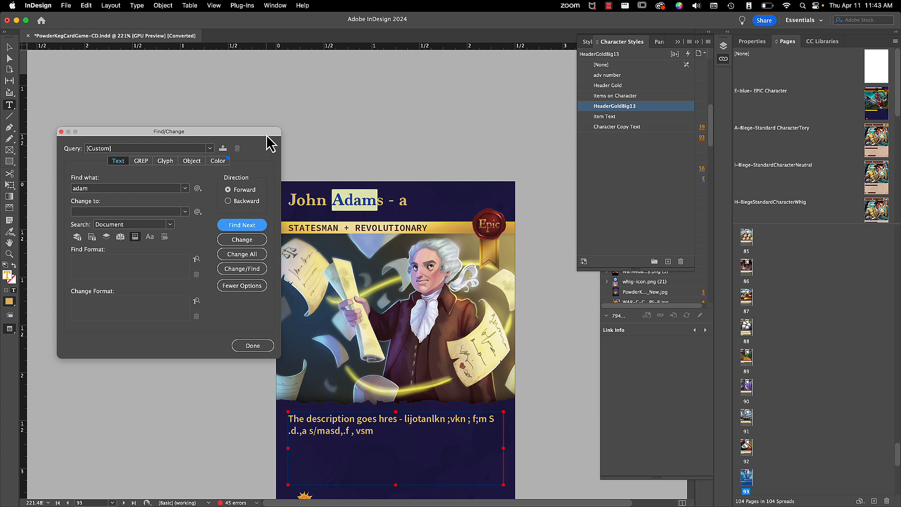
- Check the heading's and description's character styles on the epic John Adams card, try Item Text on the description, then undo it
{"action": "left_click_drag", "start_coordinate": [267, 132], "coordinate": [218, 133]}
{"action": "left_click", "coordinate": [301, 196]}
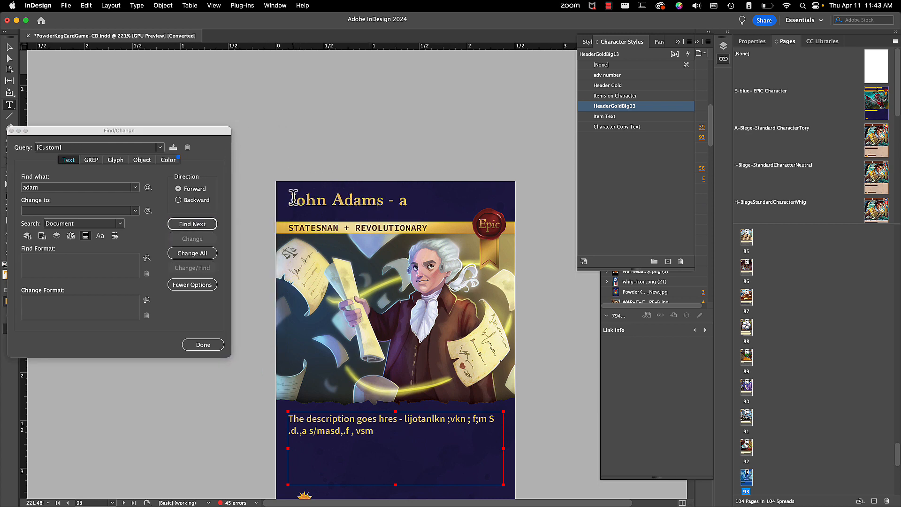
{"action": "left_click", "coordinate": [311, 418]}
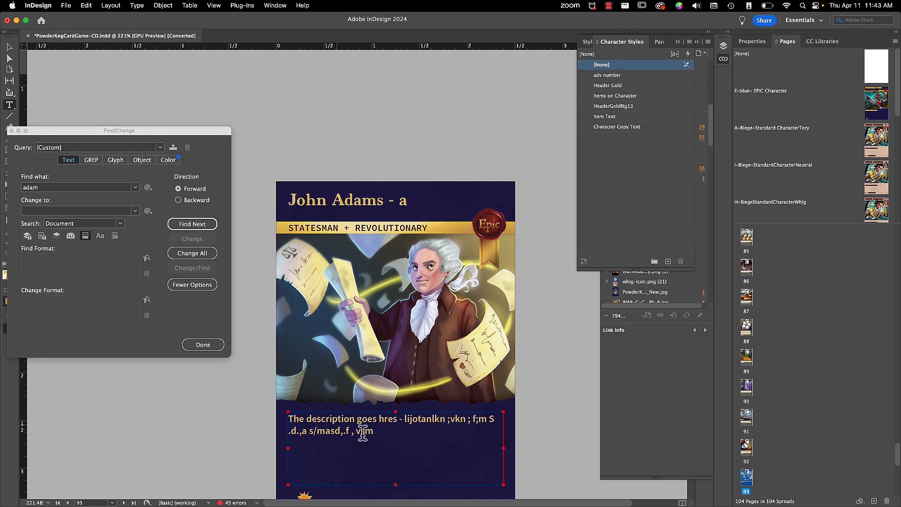
{"action": "left_click_drag", "start_coordinate": [374, 431], "coordinate": [288, 419]}
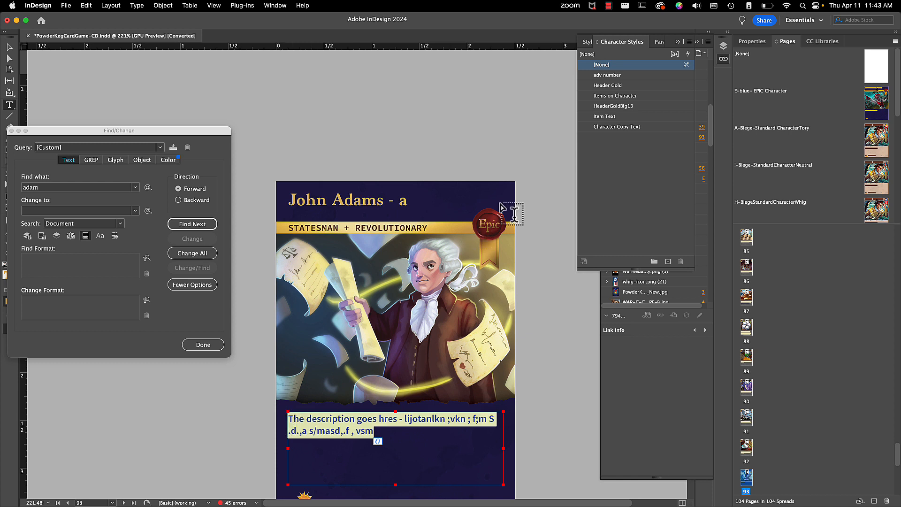
{"action": "left_click", "coordinate": [604, 116]}
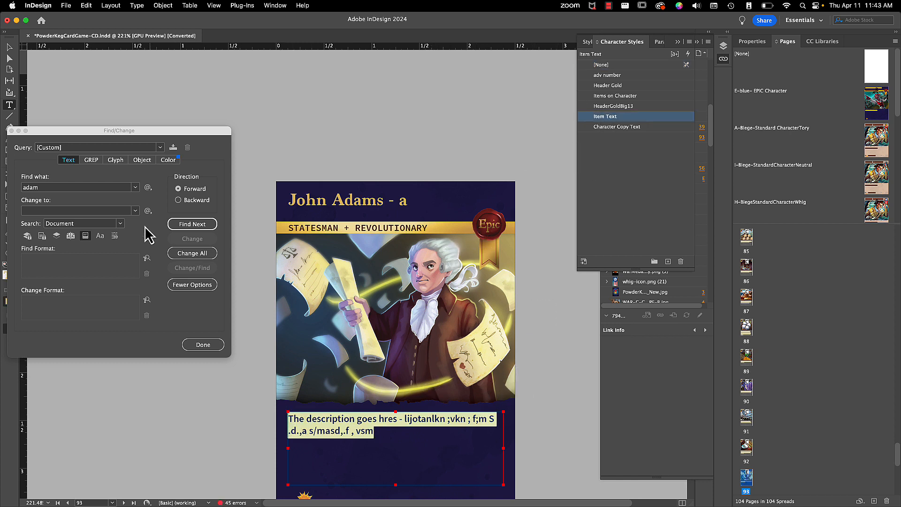
{"action": "left_click", "coordinate": [10, 47]}
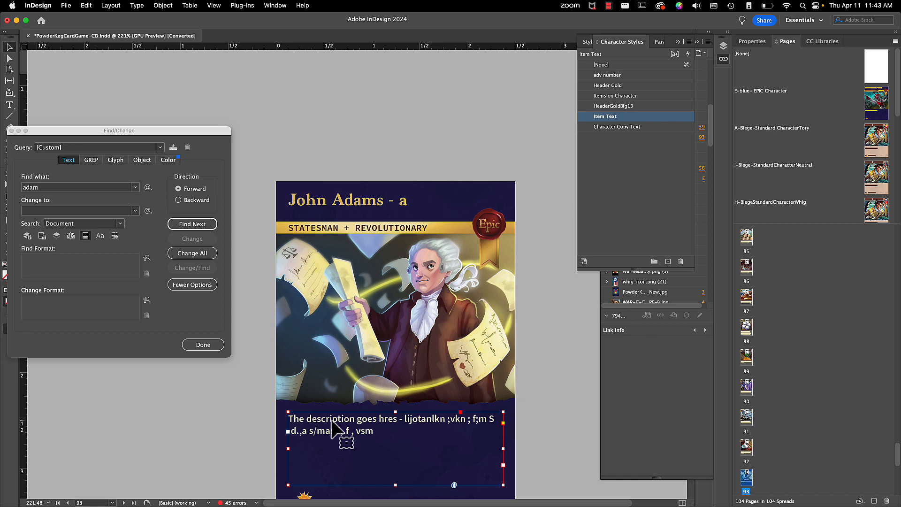
{"action": "key", "text": "shift+super+a"}
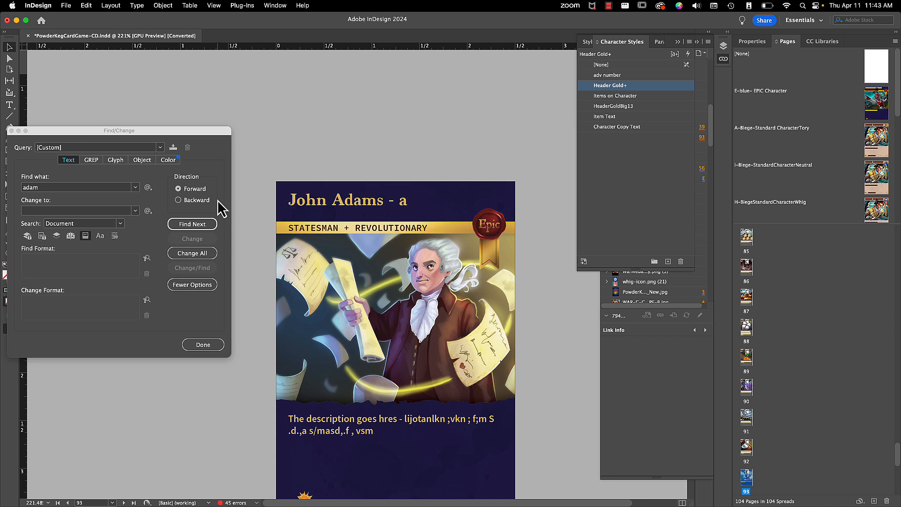
- Create a character style named "Gold Flavor Text" from the description text on the epic John Adams card
{"action": "left_click_drag", "start_coordinate": [196, 131], "coordinate": [222, 95]}
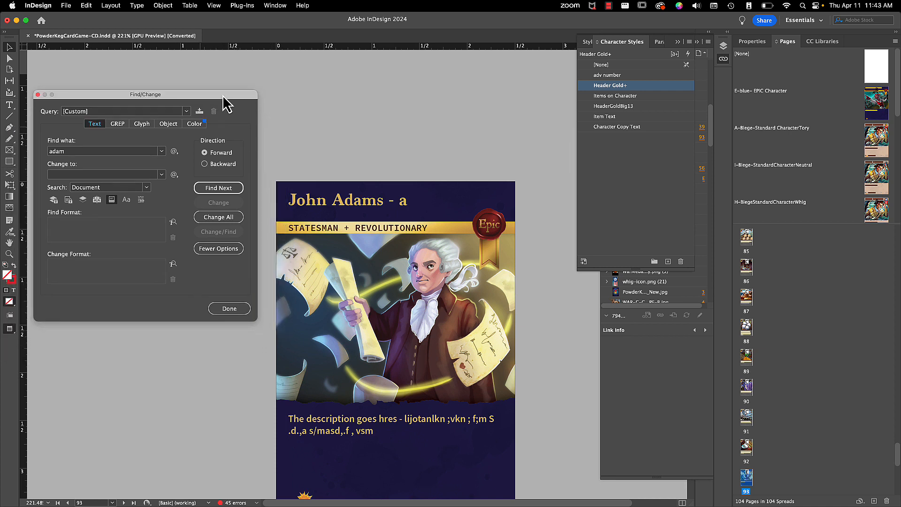
{"action": "left_click", "coordinate": [381, 425]}
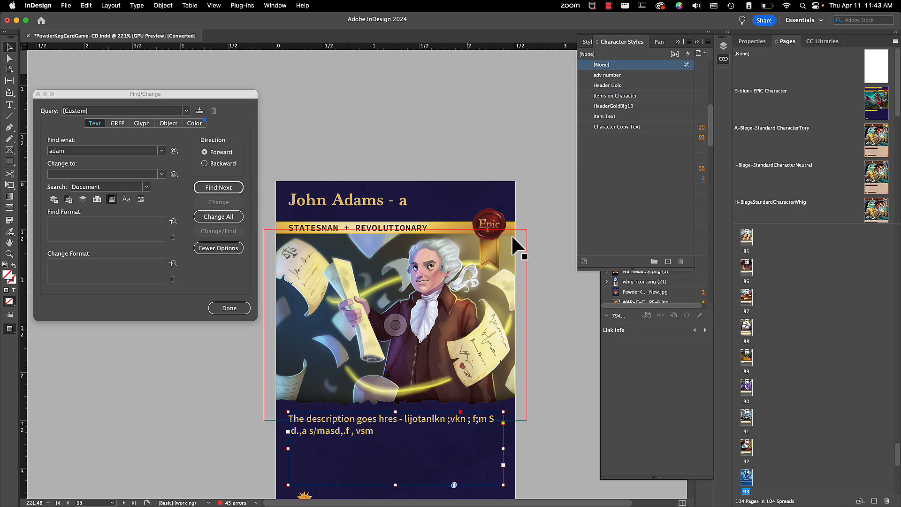
{"action": "left_click", "coordinate": [667, 261]}
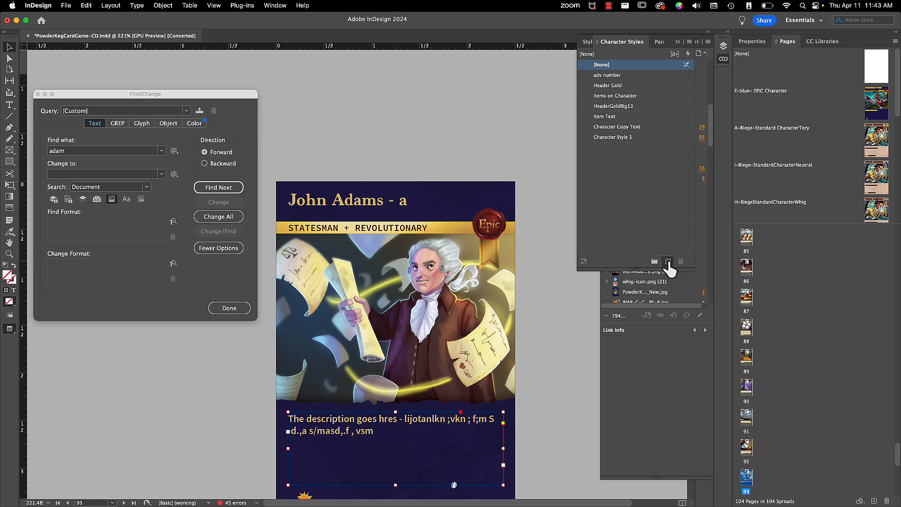
{"action": "double_click", "coordinate": [621, 138]}
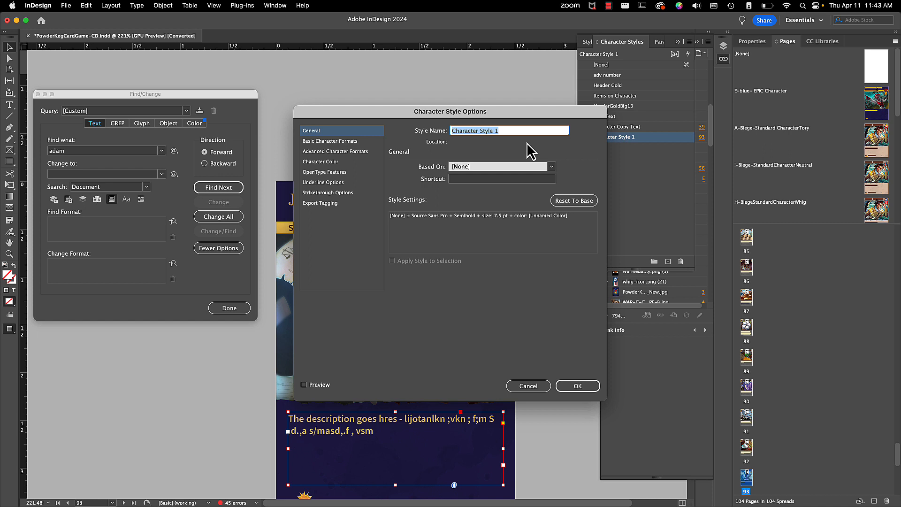
{"action": "type", "text": "Gold Flavor Text"}
{"action": "left_click", "coordinate": [581, 387]}
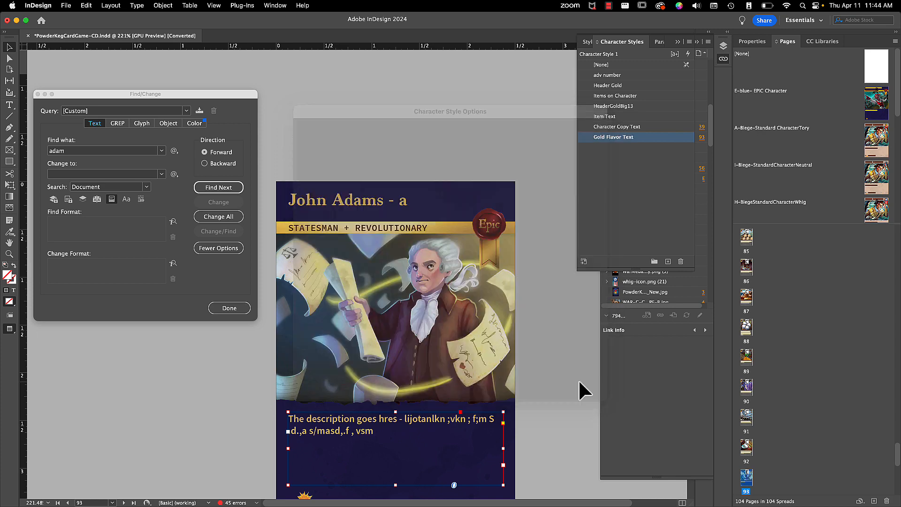
{"action": "left_click", "coordinate": [568, 415]}
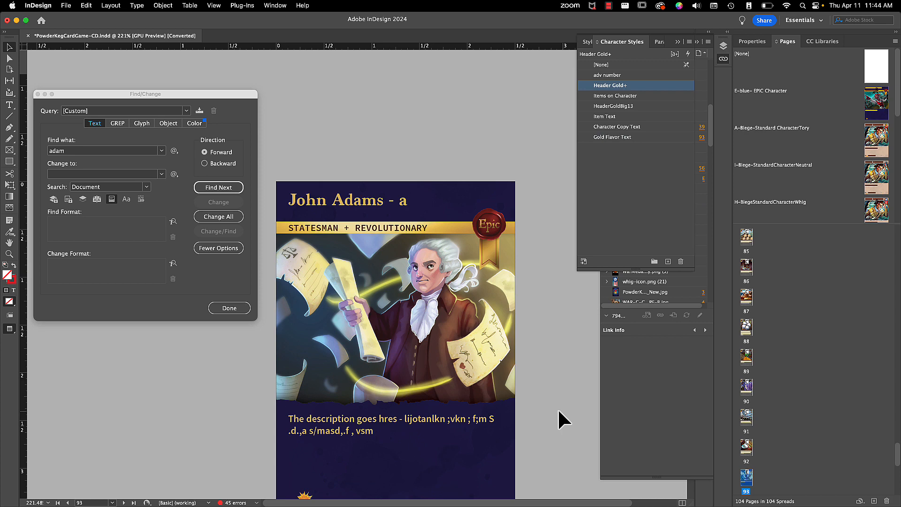
- Try the Gold Flavor Text character style on the spices card's description on page 89, switching back to Item Text
{"action": "scroll", "coordinate": [541, 355], "scroll_direction": "up", "scroll_amount": 20}
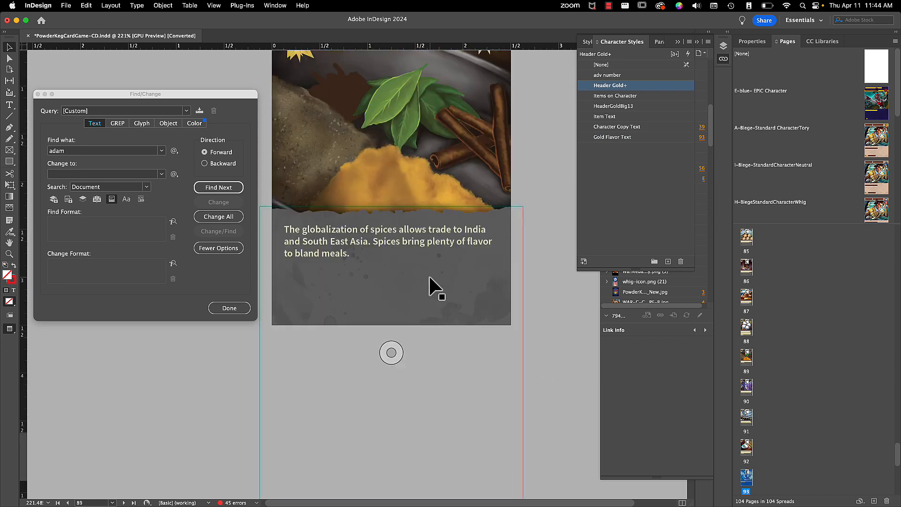
{"action": "left_click", "coordinate": [406, 248]}
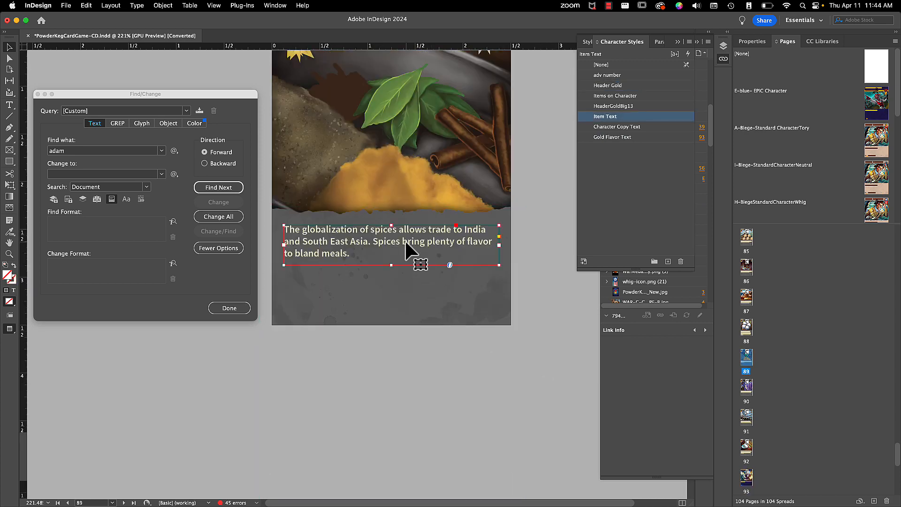
{"action": "left_click", "coordinate": [609, 137]}
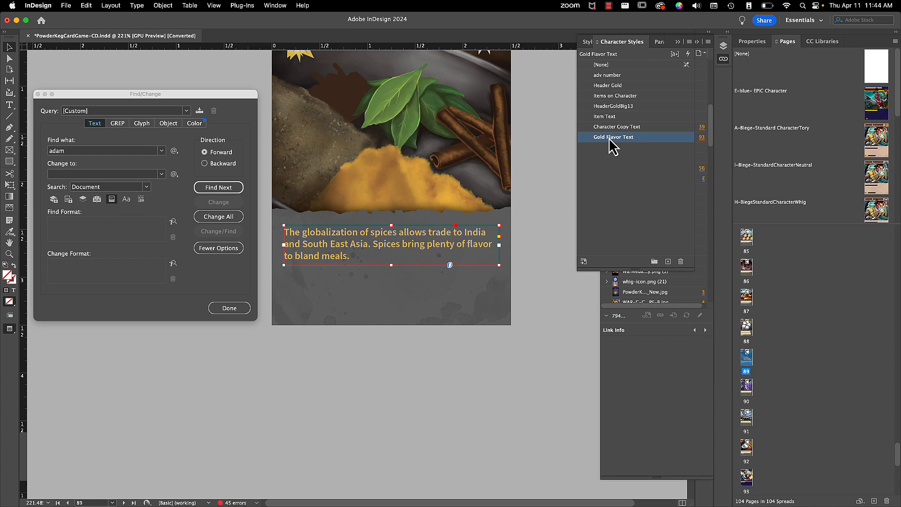
{"action": "left_click", "coordinate": [610, 117]}
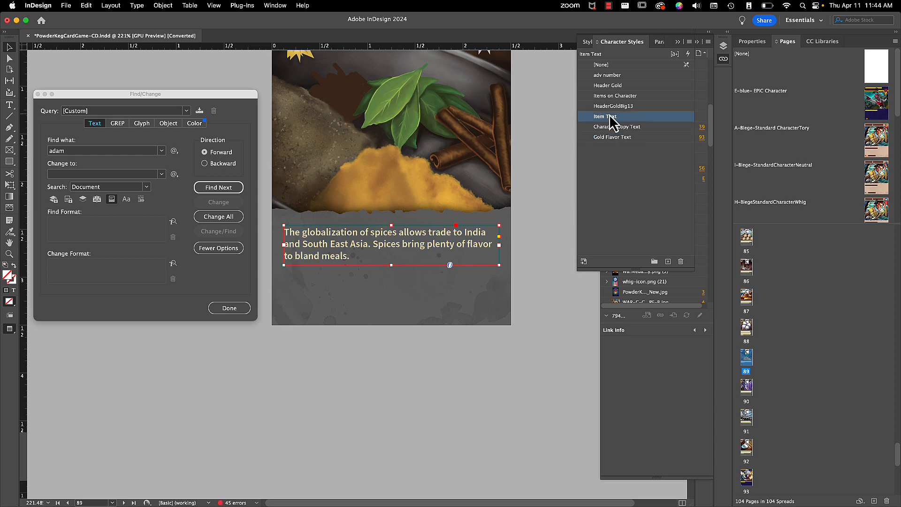
{"action": "left_click", "coordinate": [612, 138]}
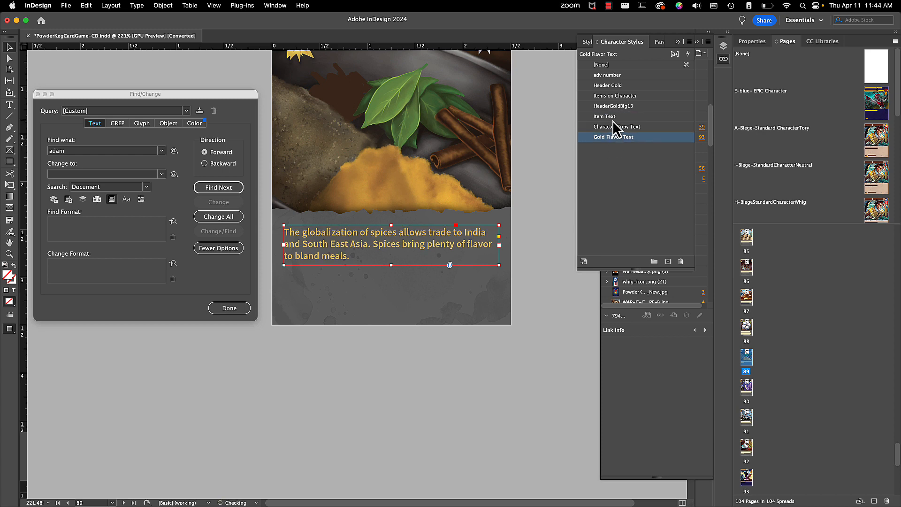
{"action": "left_click", "coordinate": [613, 120]}
{"action": "left_click", "coordinate": [613, 138]}
{"action": "left_click", "coordinate": [612, 120]}
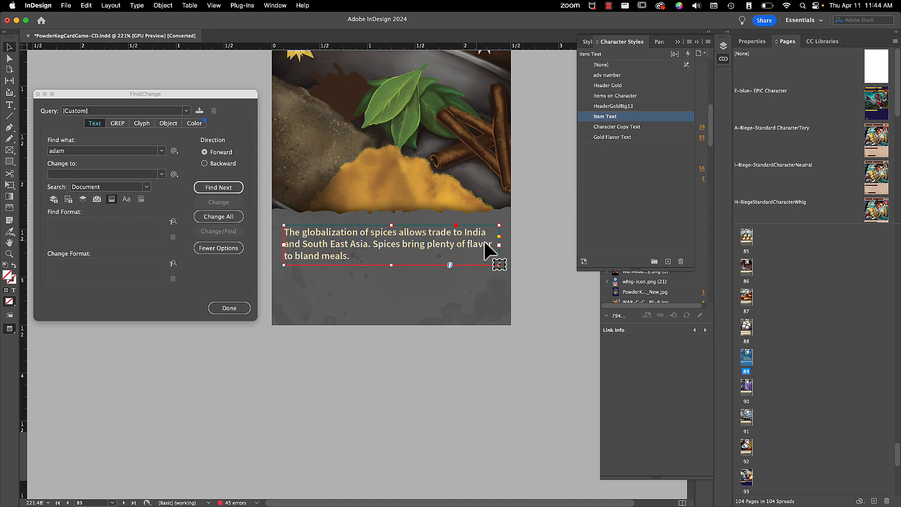
{"action": "left_click", "coordinate": [534, 240]}
{"action": "scroll", "coordinate": [473, 376], "scroll_direction": "down", "scroll_amount": 8}
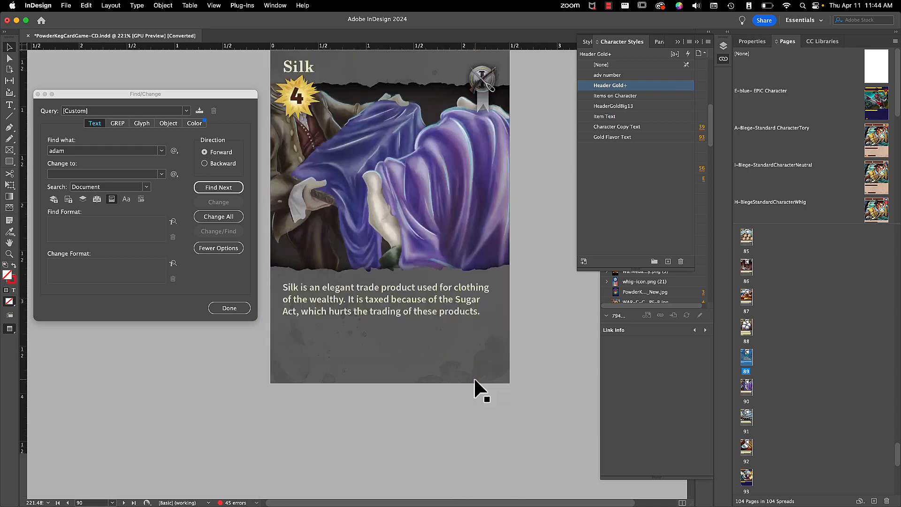
{"action": "scroll", "coordinate": [475, 380], "scroll_direction": "down", "scroll_amount": 3}
{"action": "scroll", "coordinate": [475, 380], "scroll_direction": "up", "scroll_amount": 5}
{"action": "scroll", "coordinate": [475, 380], "scroll_direction": "down", "scroll_amount": 3}
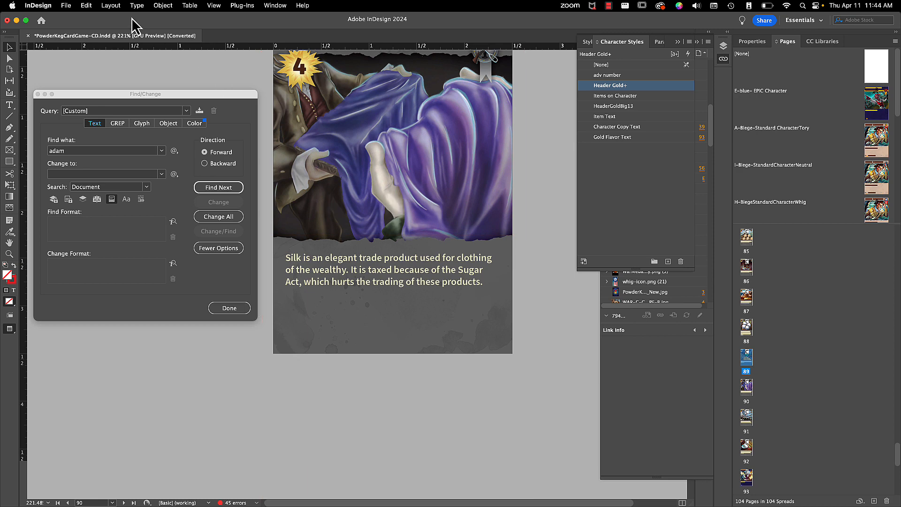
- Save a copy of the document under the name PowderKegCardGame-CE-demo-dontuse in the Powder-Keg card layout folder
{"action": "left_click", "coordinate": [71, 6]}
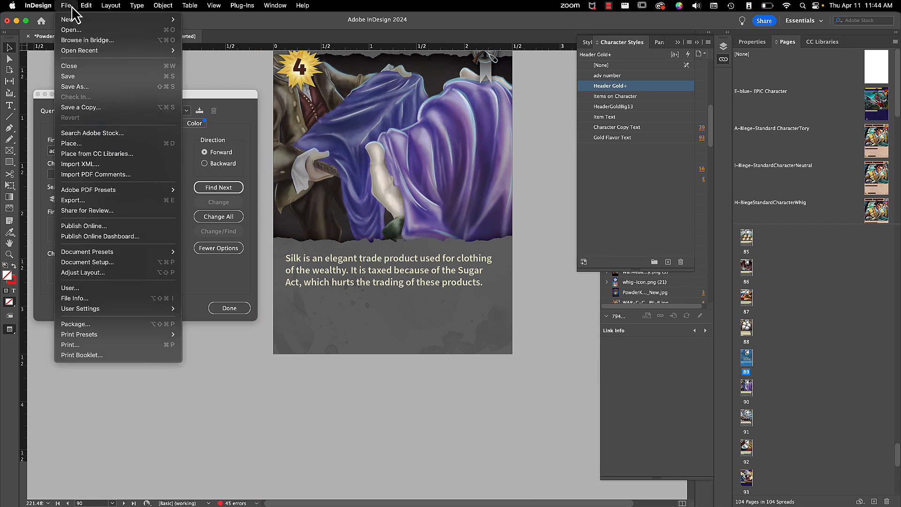
{"action": "left_click", "coordinate": [81, 87]}
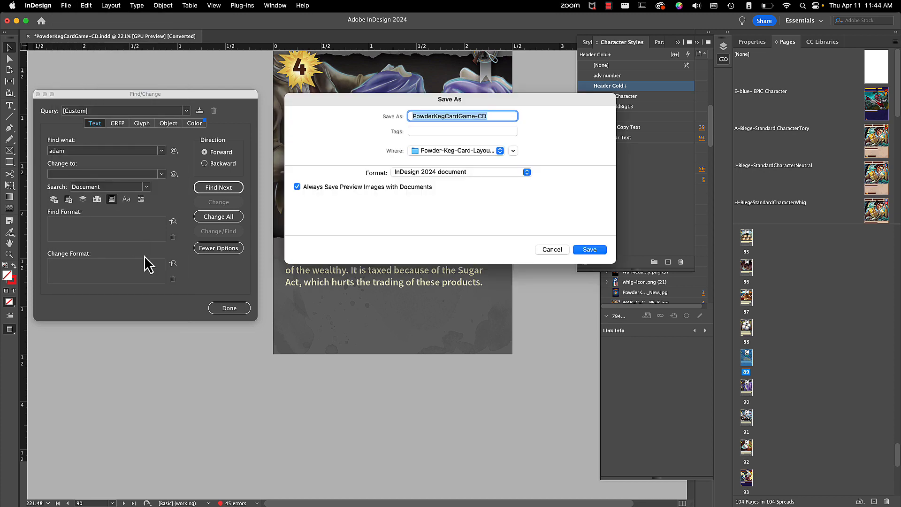
{"action": "left_click", "coordinate": [491, 115]}
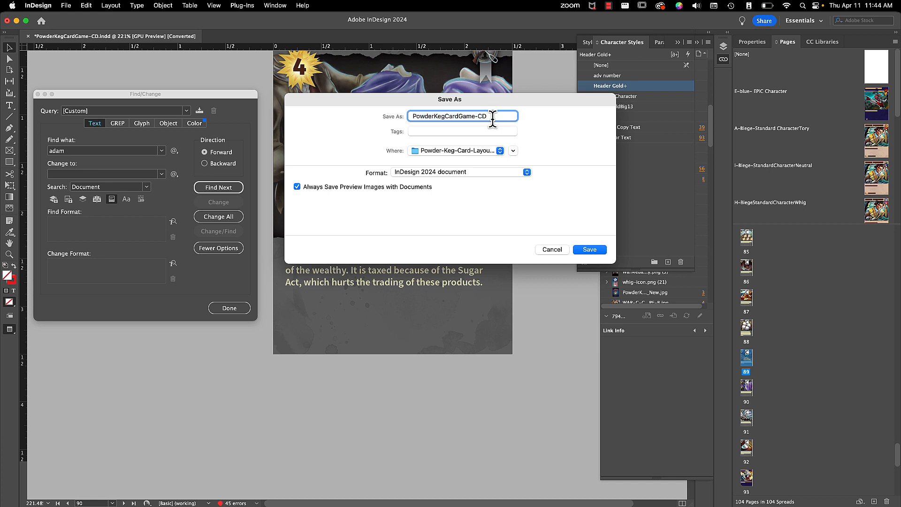
{"action": "key", "text": "BackSpace"}
{"action": "type", "text": "E-demo-dontuse"}
{"action": "left_click", "coordinate": [514, 151]}
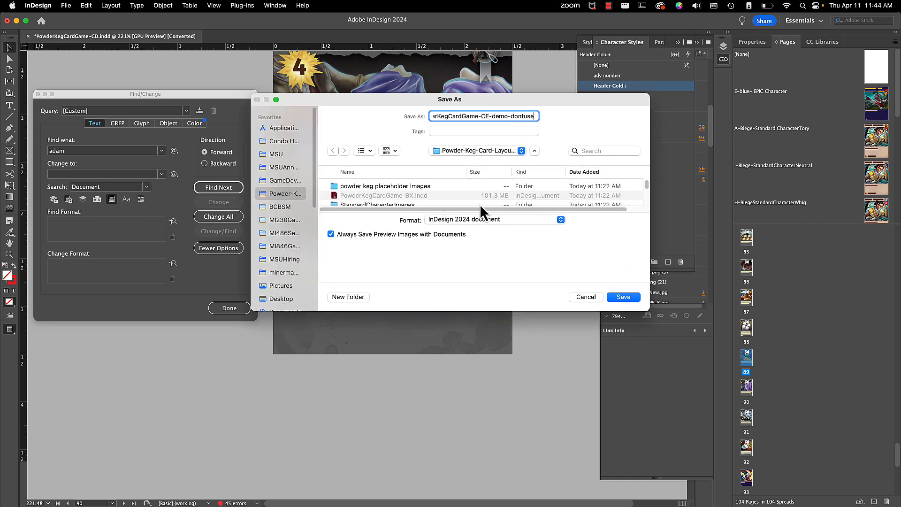
{"action": "left_click", "coordinate": [622, 297]}
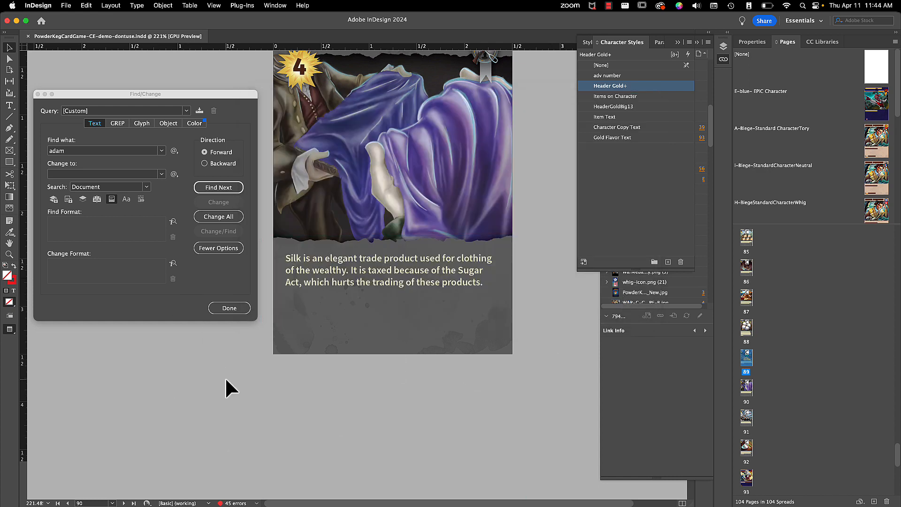
- Save the epic Character card back on page 3 as a new parent page
{"action": "left_click", "coordinate": [392, 366]}
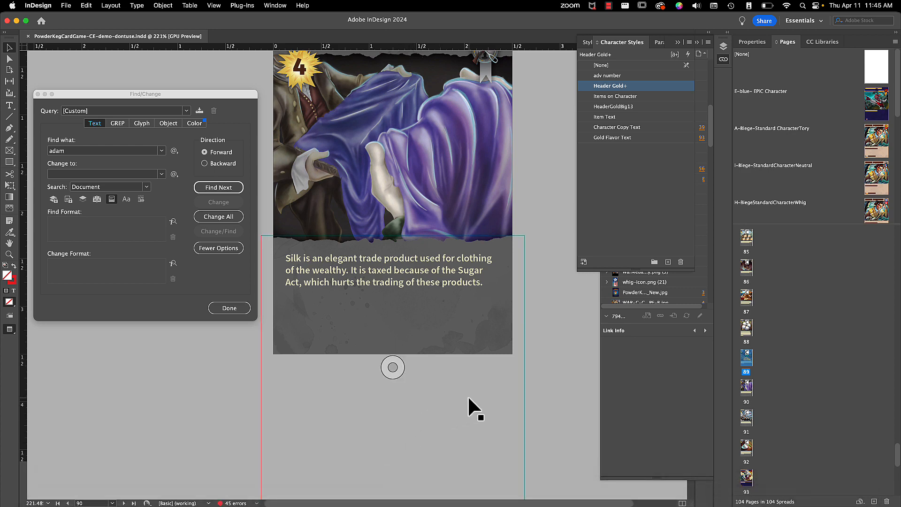
{"action": "scroll", "coordinate": [765, 334], "scroll_direction": "up", "scroll_amount": 15}
{"action": "scroll", "coordinate": [766, 334], "scroll_direction": "up", "scroll_amount": 8}
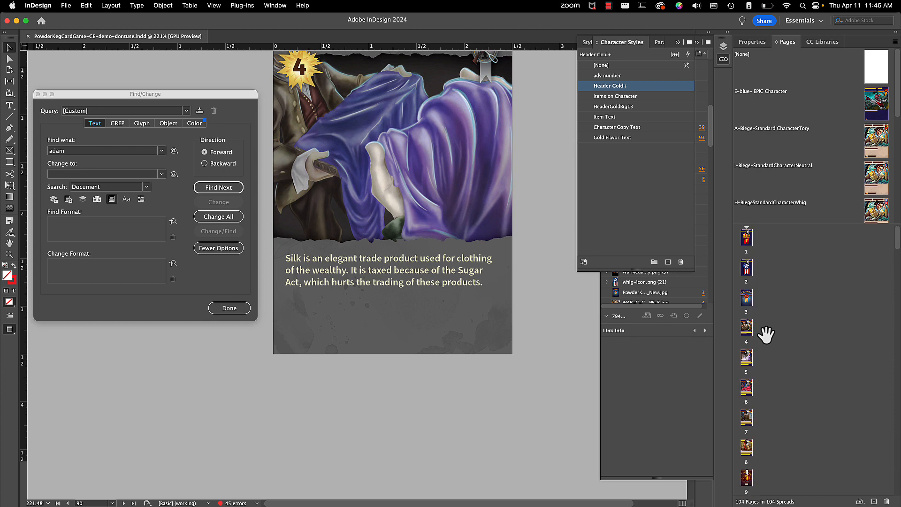
{"action": "double_click", "coordinate": [747, 303]}
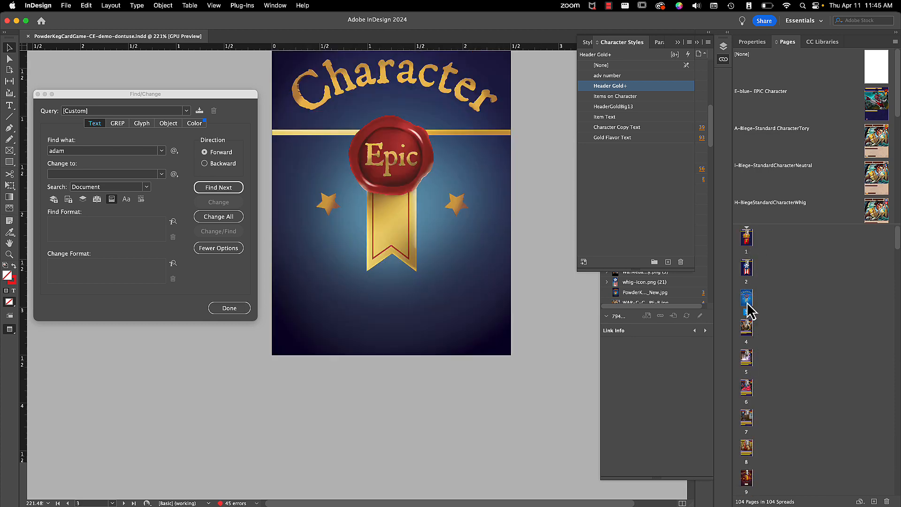
{"action": "scroll", "coordinate": [523, 292], "scroll_direction": "up", "scroll_amount": 4}
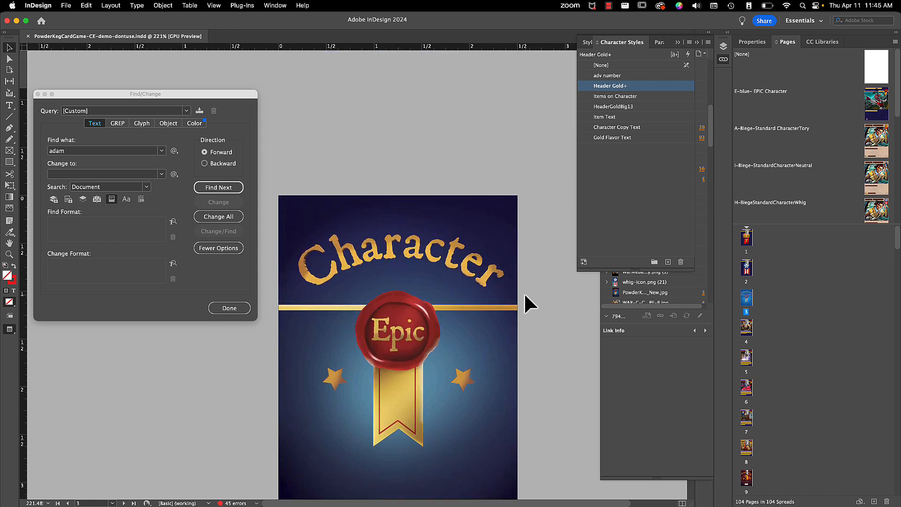
{"action": "scroll", "coordinate": [523, 292], "scroll_direction": "down", "scroll_amount": 1}
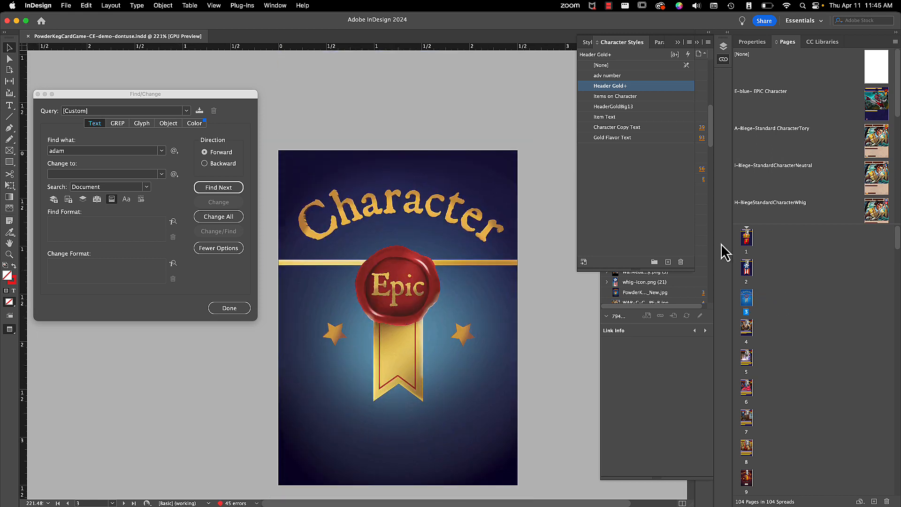
{"action": "left_click", "coordinate": [275, 6]}
{"action": "left_click", "coordinate": [746, 302]}
{"action": "scroll", "coordinate": [818, 142], "scroll_direction": "down", "scroll_amount": 5}
{"action": "scroll", "coordinate": [816, 104], "scroll_direction": "up", "scroll_amount": 3}
{"action": "scroll", "coordinate": [813, 96], "scroll_direction": "up", "scroll_amount": 3}
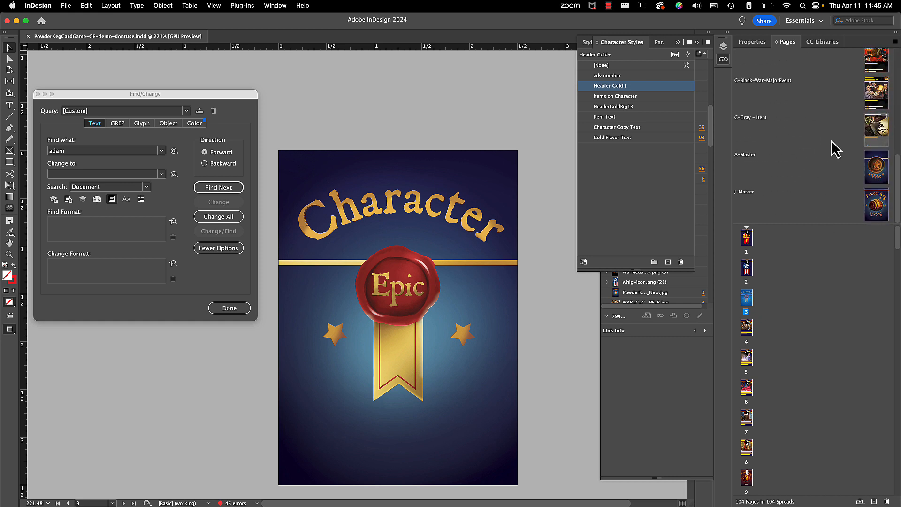
{"action": "scroll", "coordinate": [830, 145], "scroll_direction": "up", "scroll_amount": 5}
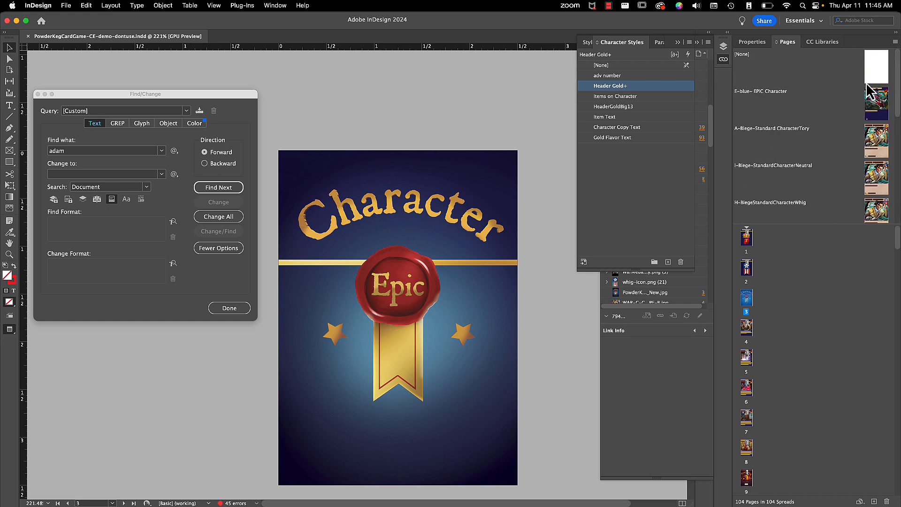
{"action": "left_click", "coordinate": [896, 42]}
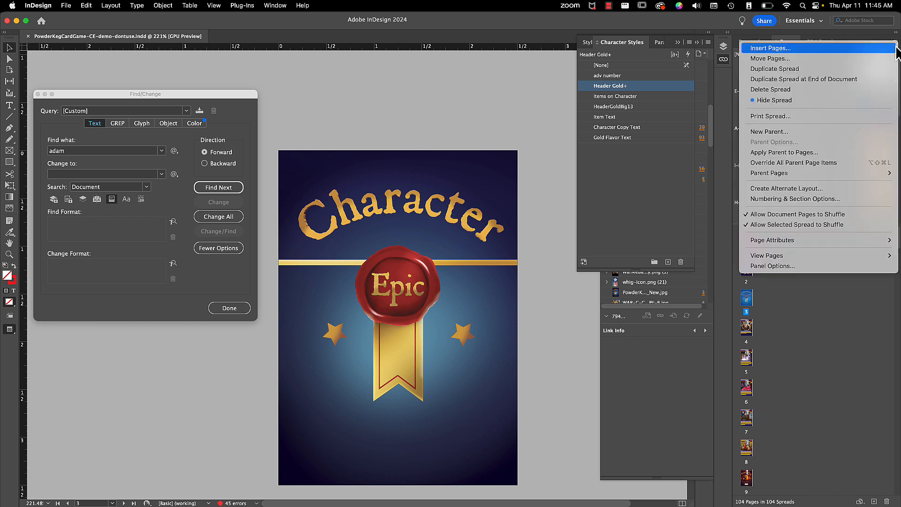
{"action": "mouse_move", "coordinate": [820, 174]}
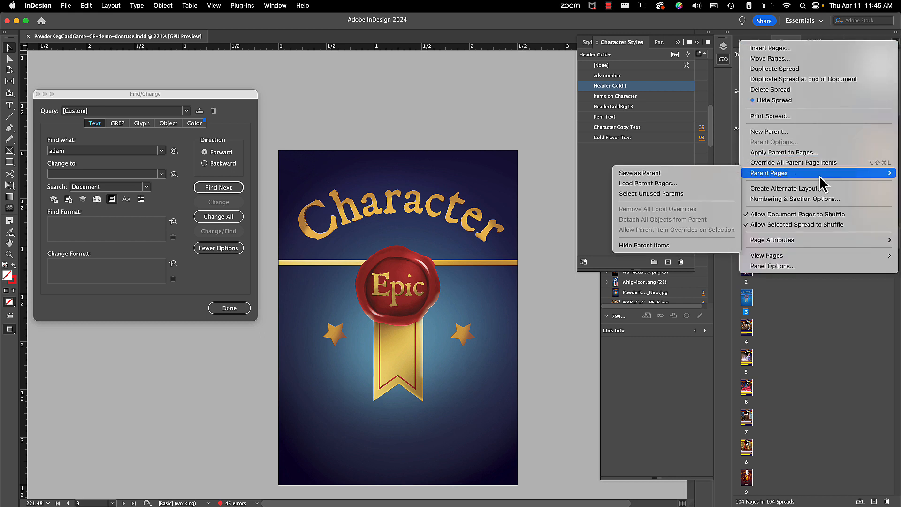
{"action": "left_click", "coordinate": [714, 174]}
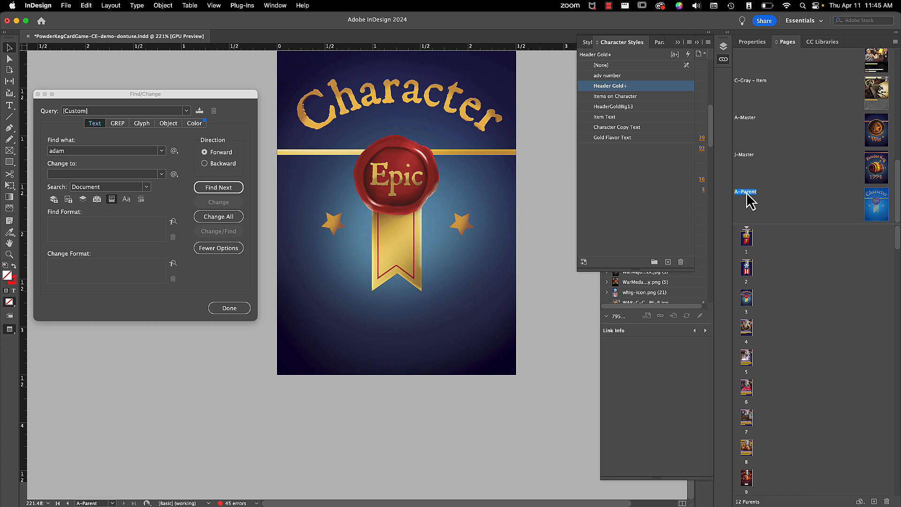
{"action": "right_click", "coordinate": [746, 194]}
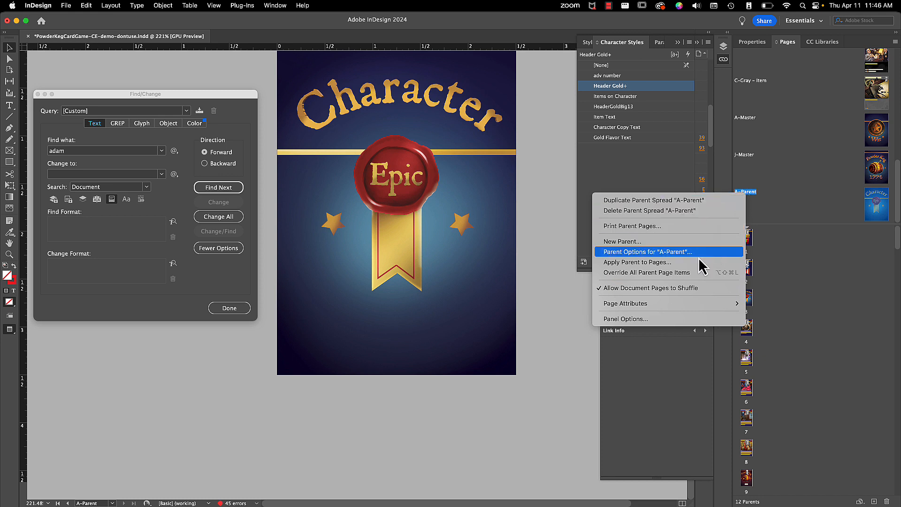
{"action": "mouse_move", "coordinate": [705, 312]}
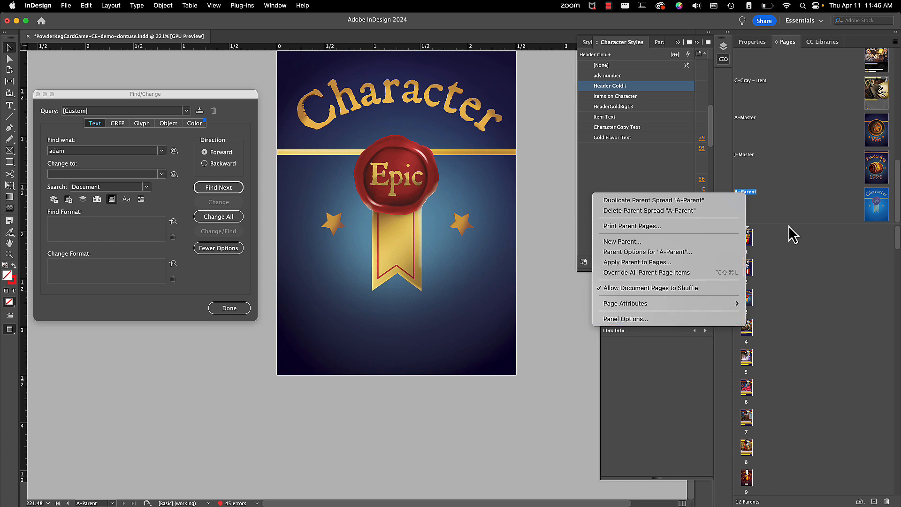
{"action": "left_click", "coordinate": [781, 212]}
{"action": "key", "text": "l"}
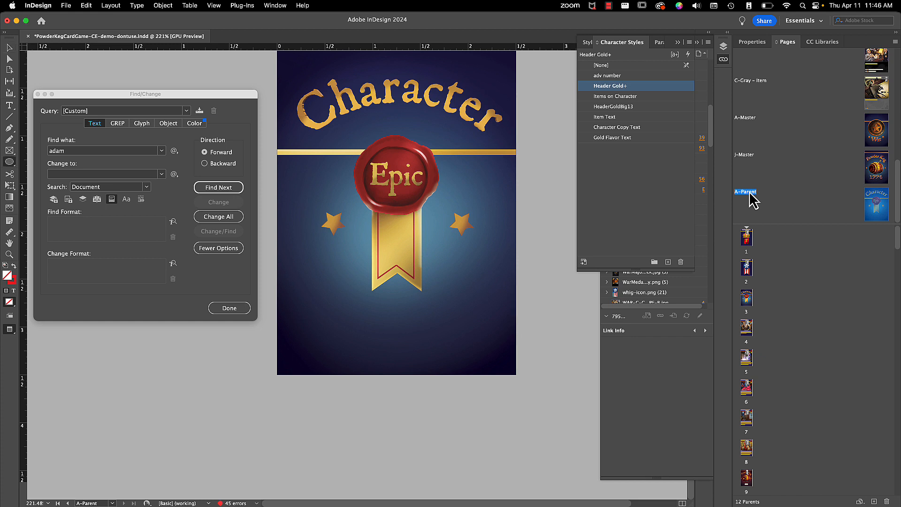
{"action": "key", "text": "k"}
{"action": "key", "text": "a"}
{"action": "right_click", "coordinate": [754, 194]}
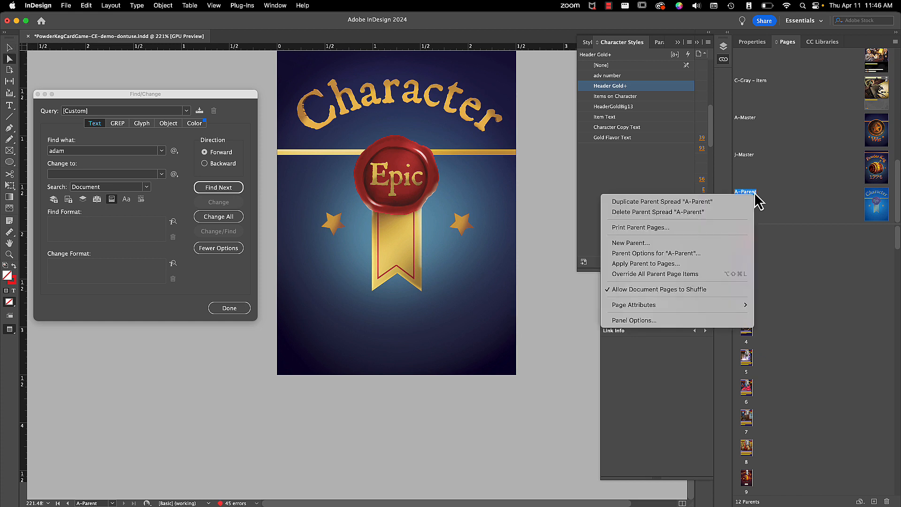
{"action": "left_click", "coordinate": [780, 214]}
{"action": "scroll", "coordinate": [814, 216], "scroll_direction": "up", "scroll_amount": 1}
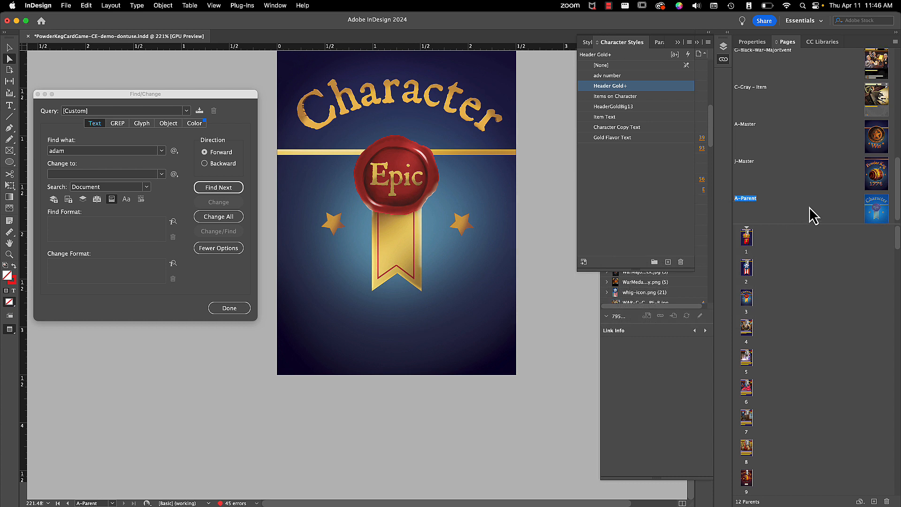
{"action": "scroll", "coordinate": [814, 216], "scroll_direction": "down", "scroll_amount": 1}
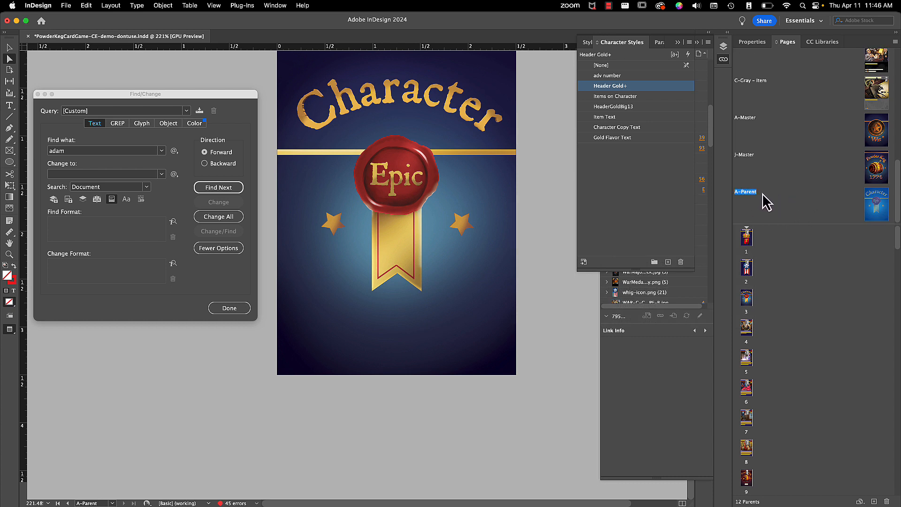
{"action": "scroll", "coordinate": [771, 210], "scroll_direction": "up", "scroll_amount": 5}
{"action": "scroll", "coordinate": [771, 210], "scroll_direction": "down", "scroll_amount": 1}
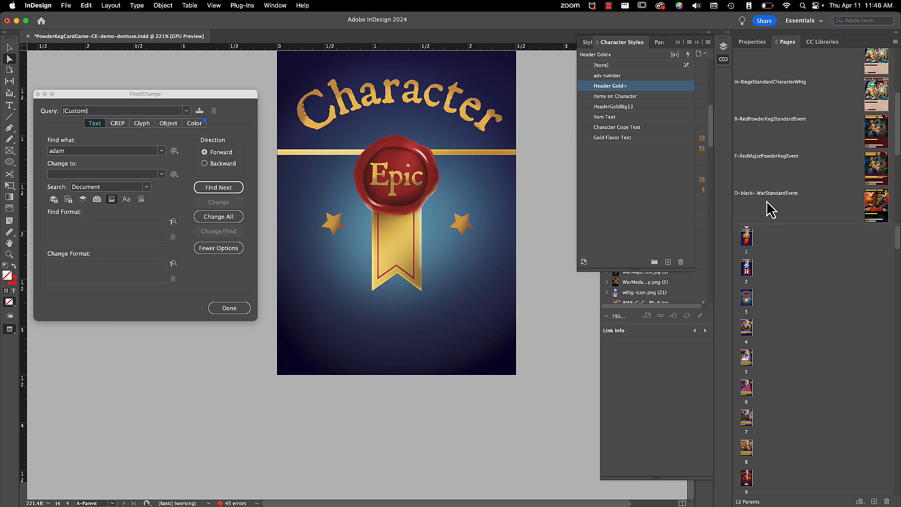
{"action": "scroll", "coordinate": [788, 169], "scroll_direction": "down", "scroll_amount": 5}
- Rename the A-Parent page to EpicCardParent in its parent options, keeping prefix A and basing it on no other parent
{"action": "left_click", "coordinate": [749, 192]}
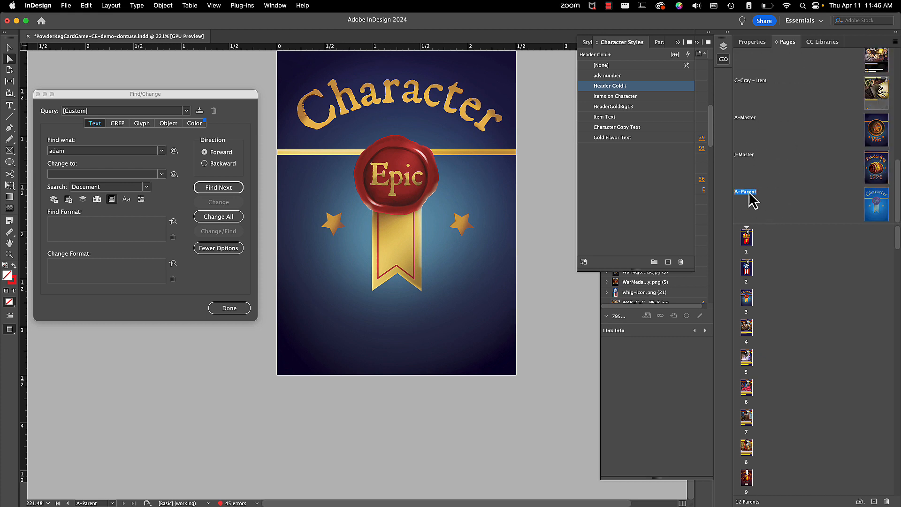
{"action": "left_click", "coordinate": [894, 42]}
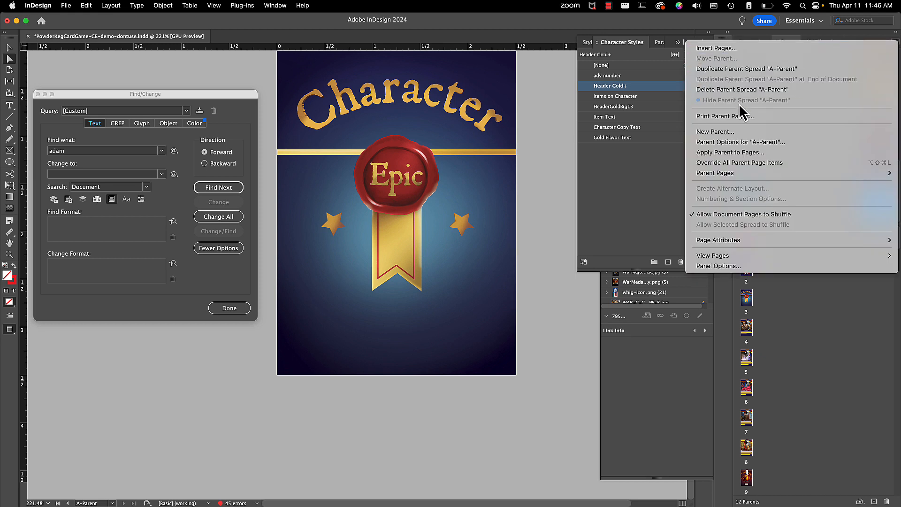
{"action": "left_click", "coordinate": [735, 142]}
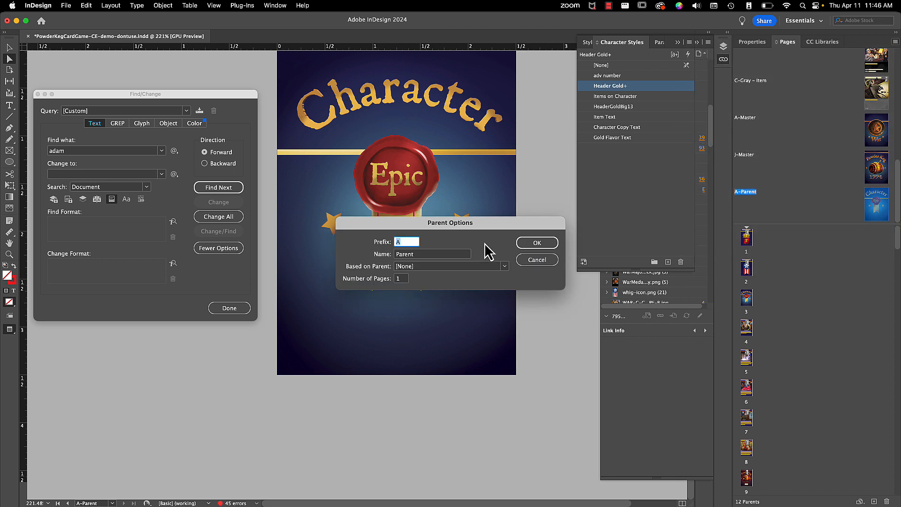
{"action": "left_click", "coordinate": [427, 256]}
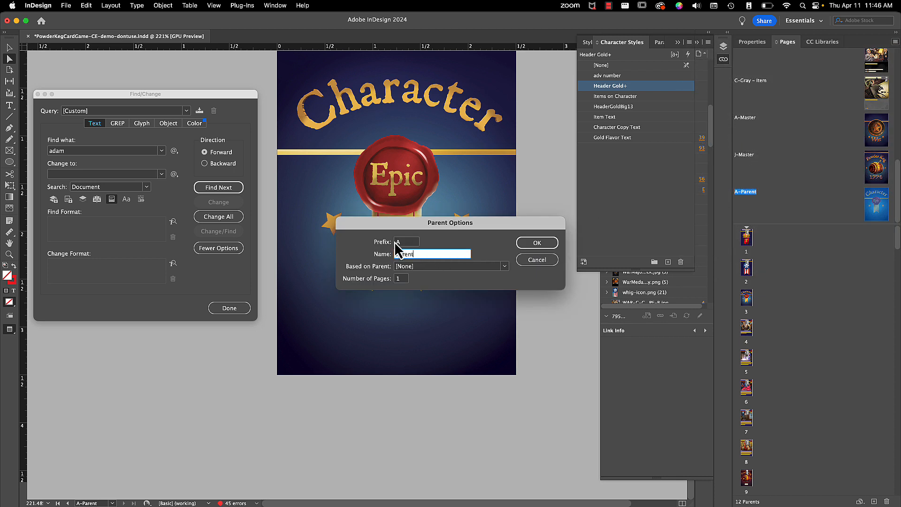
{"action": "left_click_drag", "start_coordinate": [418, 254], "coordinate": [390, 259]}
{"action": "type", "text": "EpicCard"}
{"action": "left_click", "coordinate": [504, 266]}
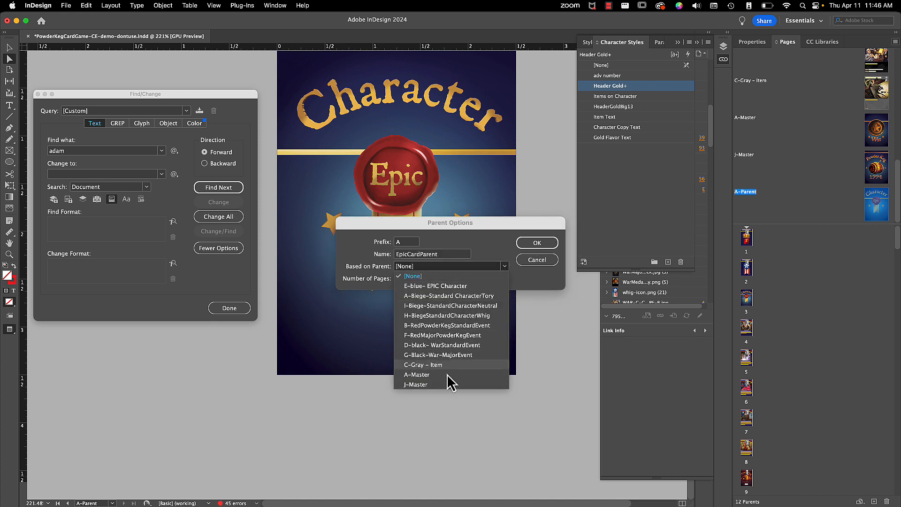
{"action": "left_click", "coordinate": [498, 244]}
{"action": "left_click", "coordinate": [531, 244]}
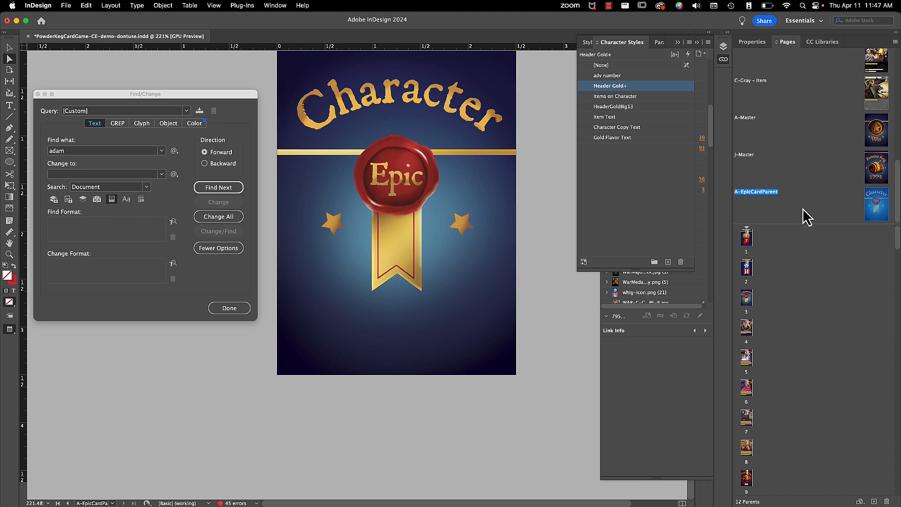
- Add a new page from the A-EpicCardParent parent at the end of the document, after page 104
{"action": "scroll", "coordinate": [820, 439], "scroll_direction": "down", "scroll_amount": 20}
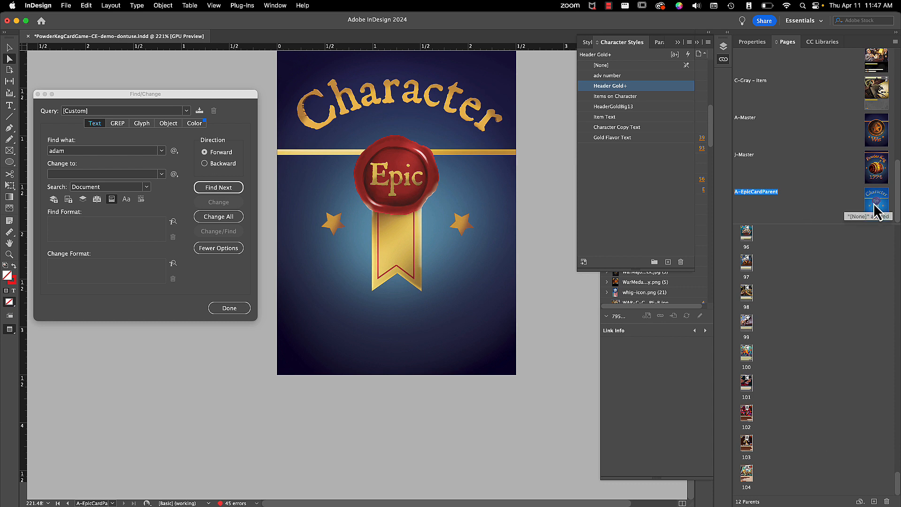
{"action": "left_click_drag", "start_coordinate": [877, 207], "coordinate": [757, 475]}
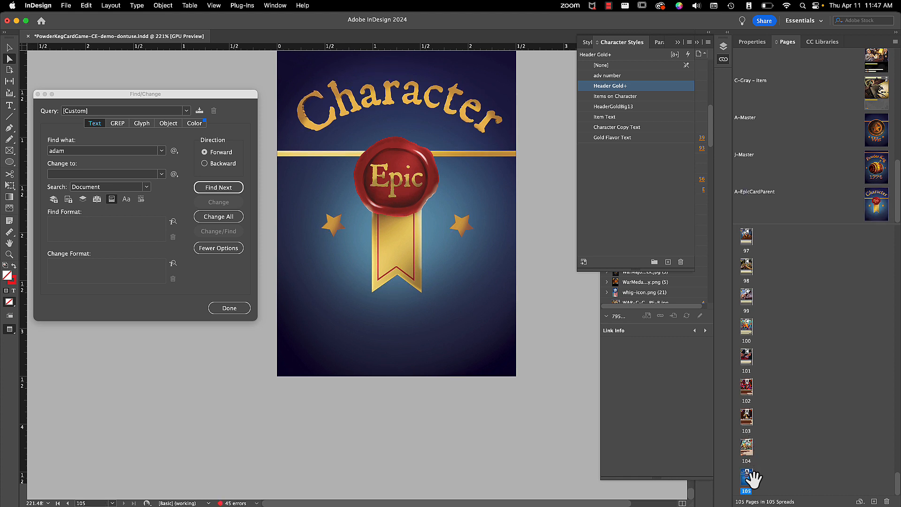
{"action": "left_click_drag", "start_coordinate": [753, 478], "coordinate": [749, 481]}
- Look over the new epic card back on page 105 and open the New Guy With Hat card on page 104
{"action": "scroll", "coordinate": [567, 352], "scroll_direction": "up", "scroll_amount": 3}
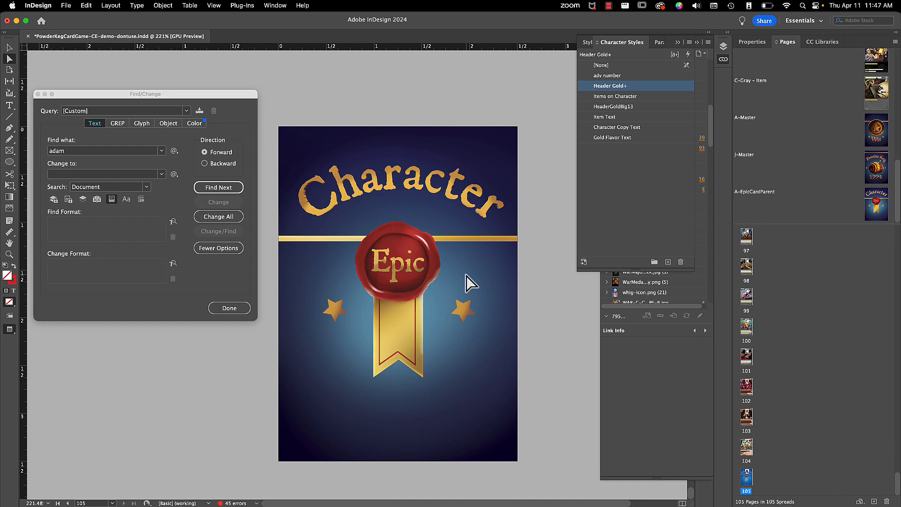
{"action": "scroll", "coordinate": [457, 252], "scroll_direction": "up", "scroll_amount": 10}
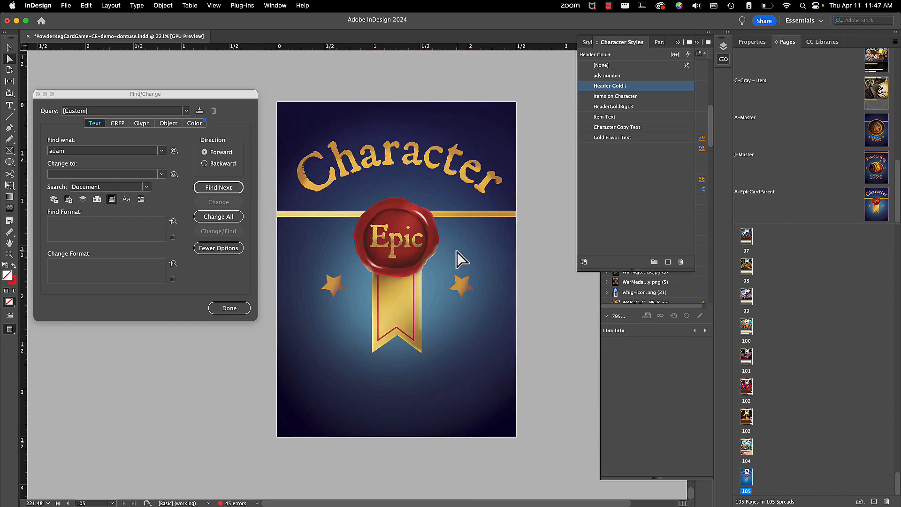
{"action": "scroll", "coordinate": [457, 258], "scroll_direction": "up", "scroll_amount": 3}
{"action": "scroll", "coordinate": [457, 257], "scroll_direction": "down", "scroll_amount": 10}
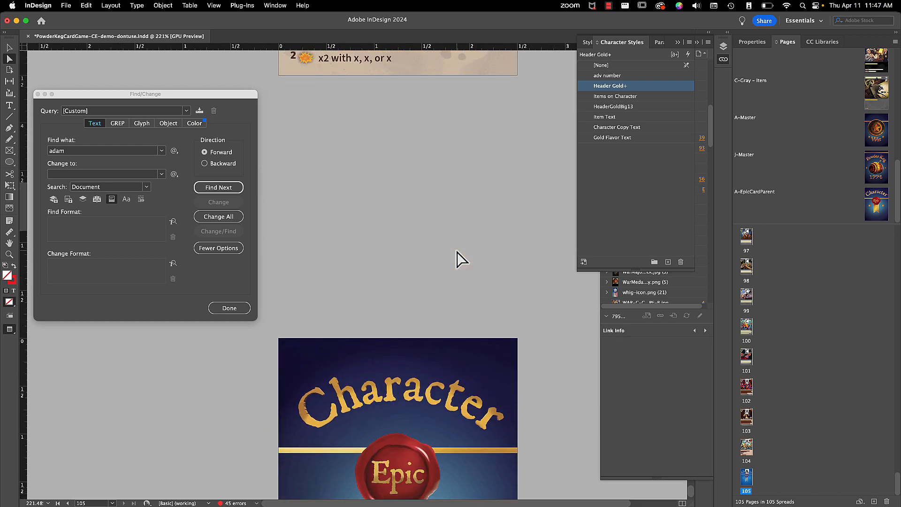
{"action": "scroll", "coordinate": [457, 257], "scroll_direction": "down", "scroll_amount": 1}
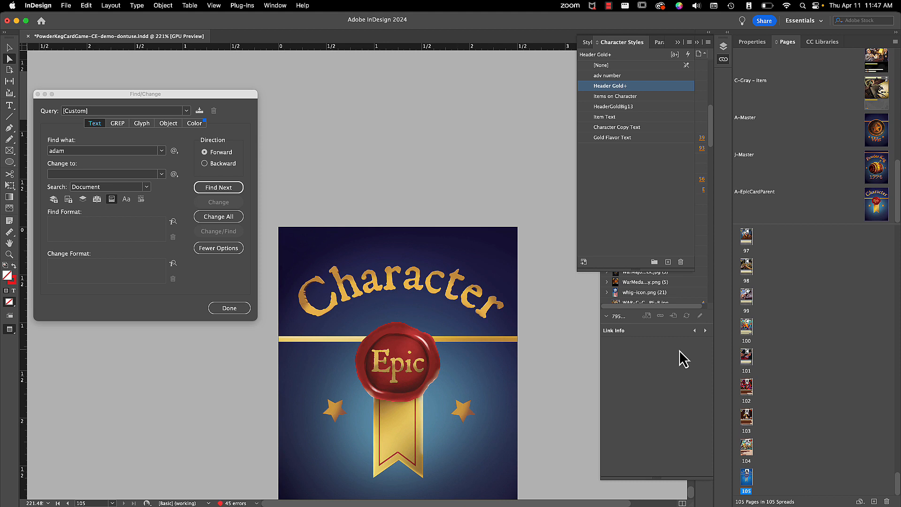
{"action": "double_click", "coordinate": [747, 452]}
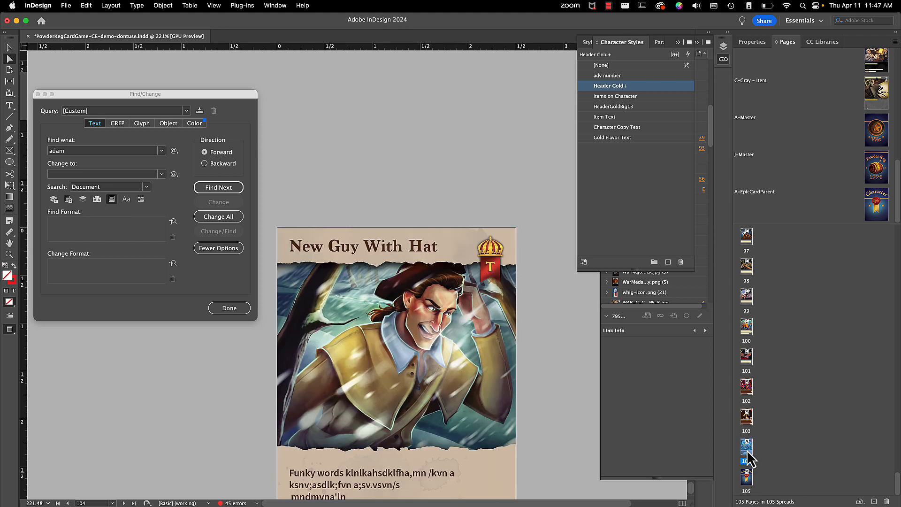
- Override all parent page items on the epic Character card back on page 105
{"action": "double_click", "coordinate": [748, 482]}
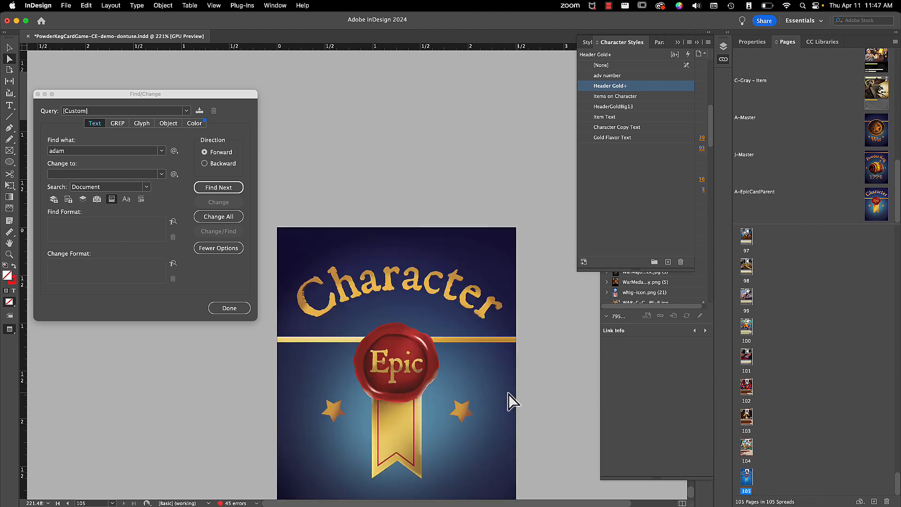
{"action": "scroll", "coordinate": [511, 398], "scroll_direction": "down", "scroll_amount": 4}
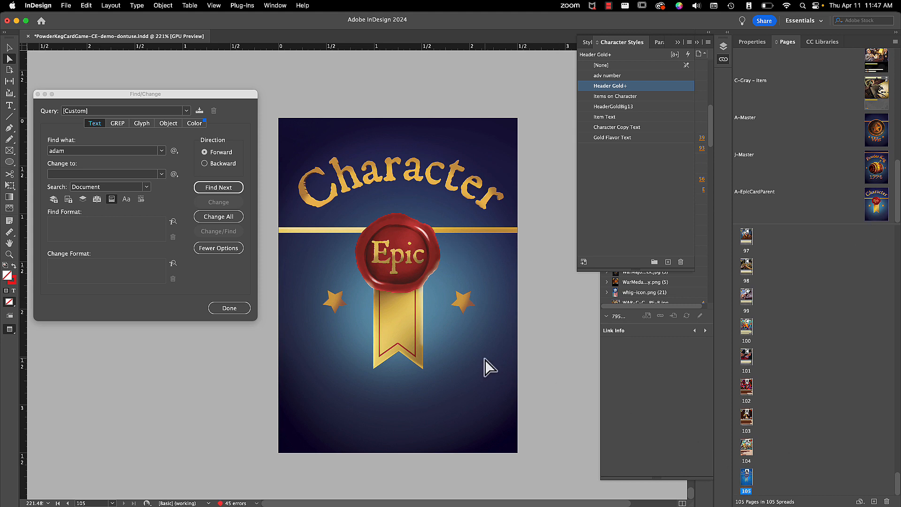
{"action": "right_click", "coordinate": [749, 490]}
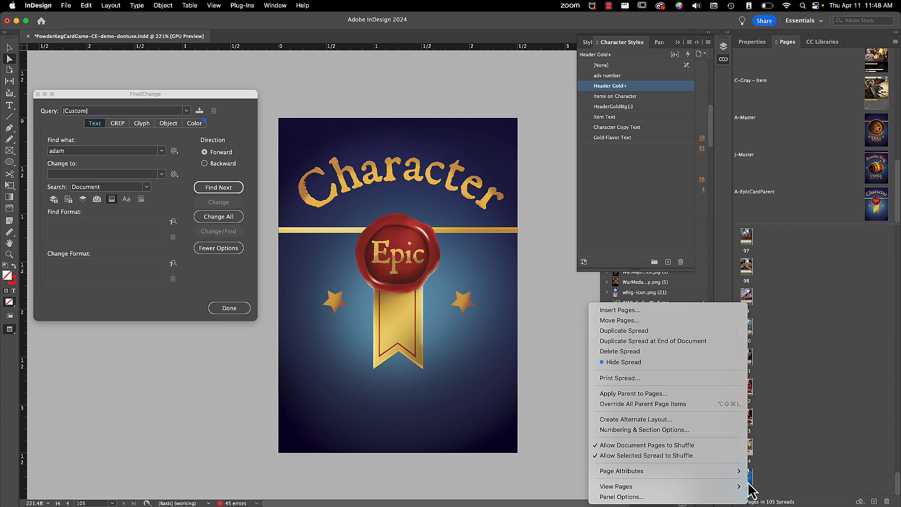
{"action": "left_click", "coordinate": [688, 404]}
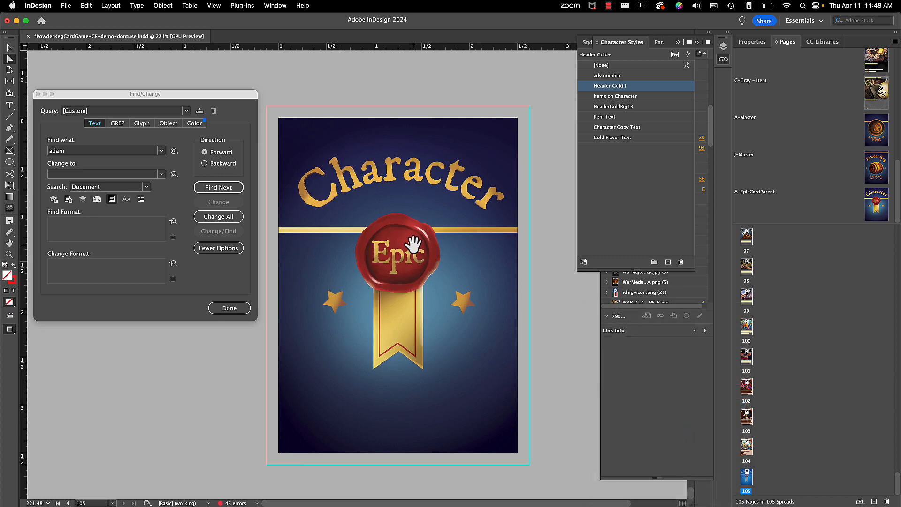
- Try moving the overridden epic background image down on page 105 and undo the moves
{"action": "left_click", "coordinate": [447, 229]}
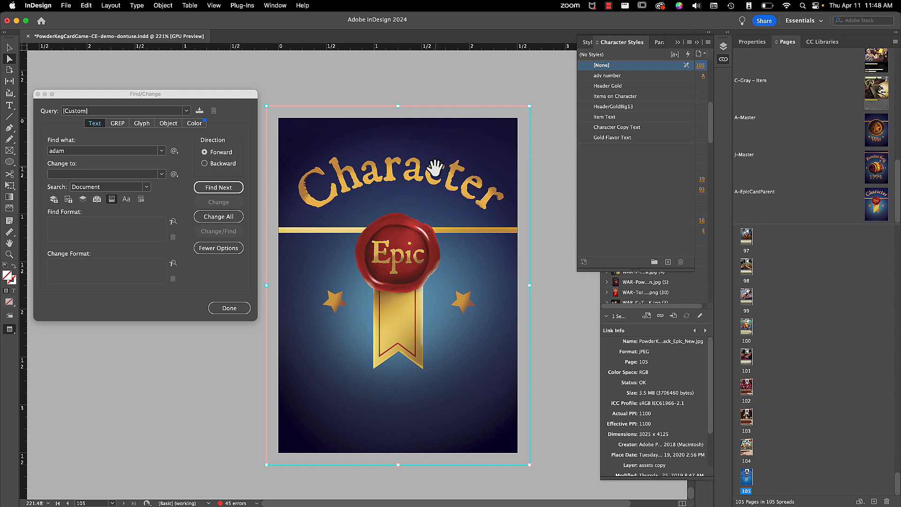
{"action": "left_click_drag", "start_coordinate": [436, 176], "coordinate": [434, 264]}
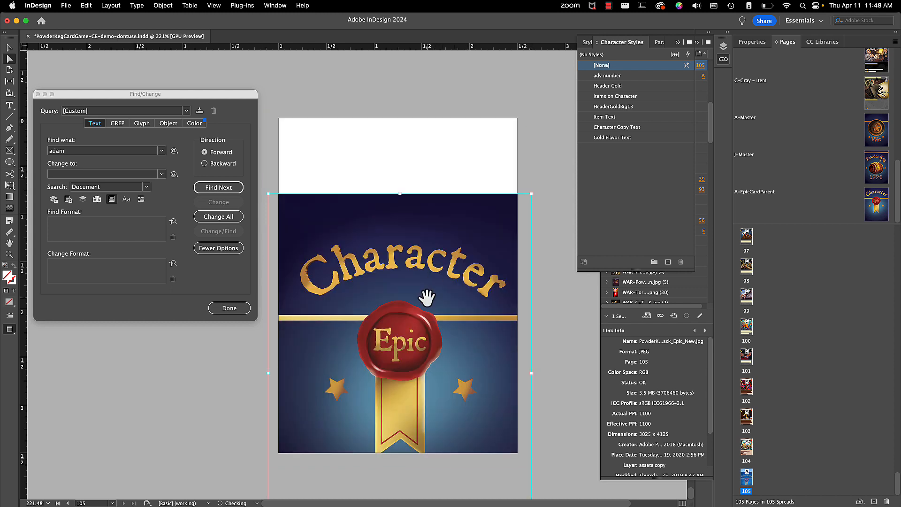
{"action": "left_click_drag", "start_coordinate": [426, 296], "coordinate": [420, 226]}
{"action": "key", "text": "super+z"}
{"action": "key", "text": "super+shift+z"}
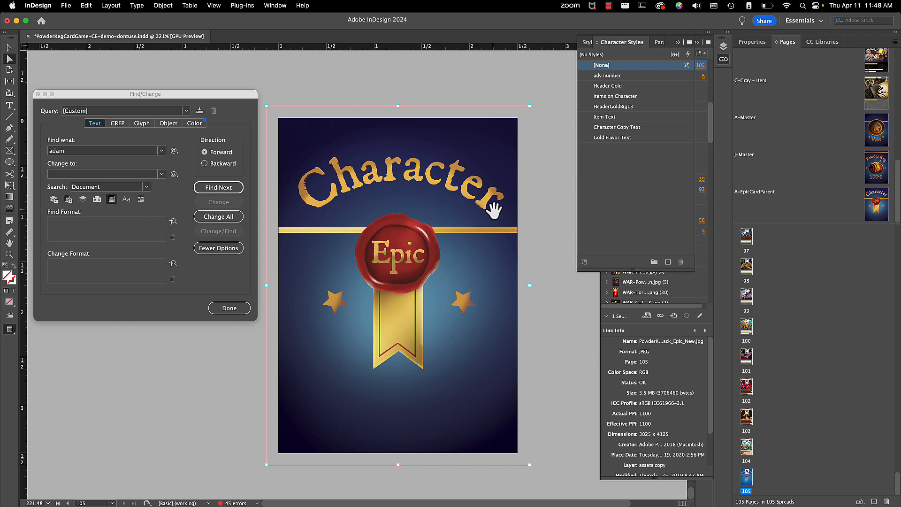
{"action": "left_click_drag", "start_coordinate": [411, 244], "coordinate": [409, 294]}
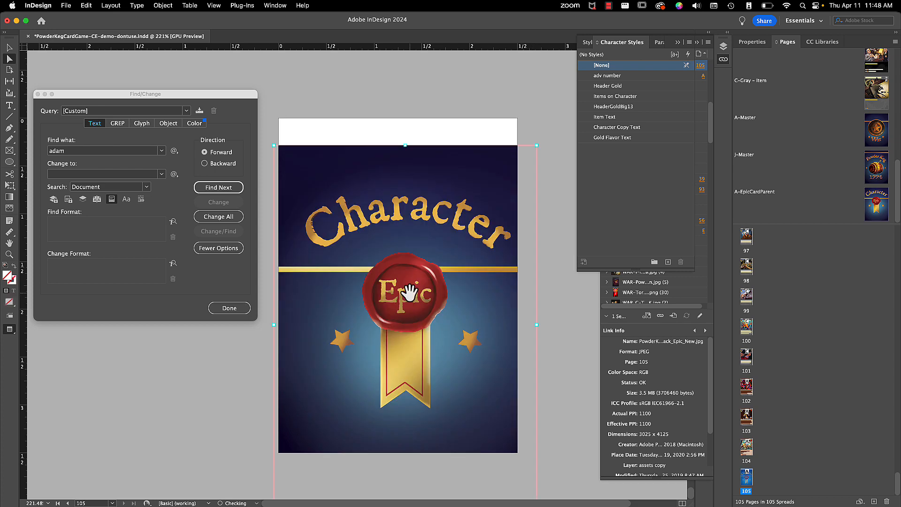
{"action": "key", "text": "super+z"}
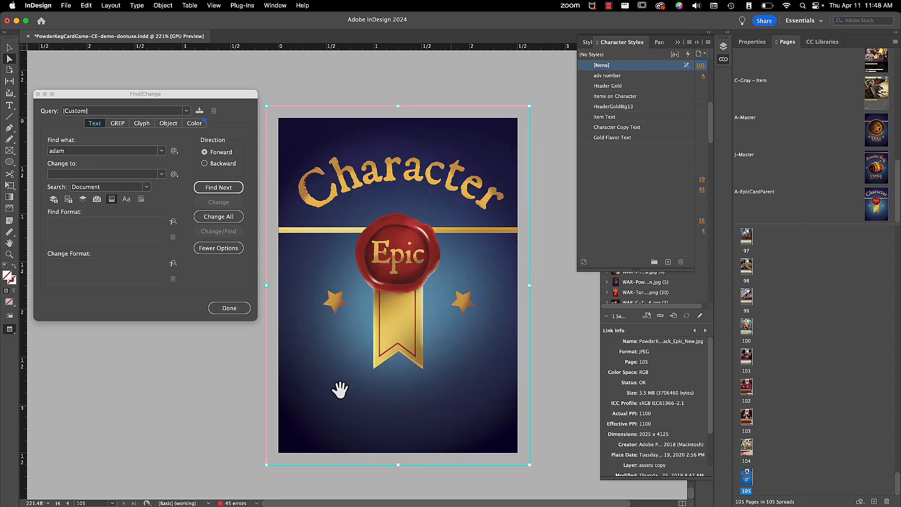
- Copy the crown T icon from the New Guy With Hat card on page 104 onto page 105
{"action": "scroll", "coordinate": [418, 255], "scroll_direction": "up", "scroll_amount": 10}
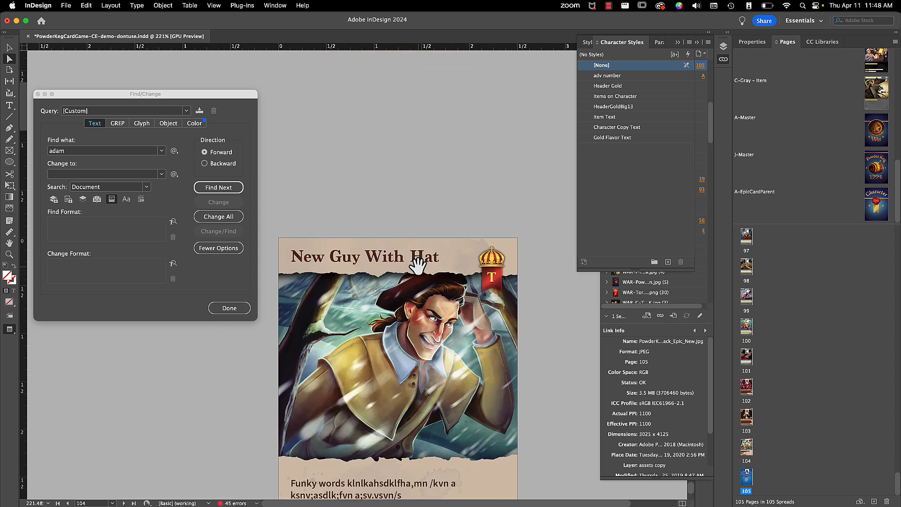
{"action": "left_click", "coordinate": [489, 261]}
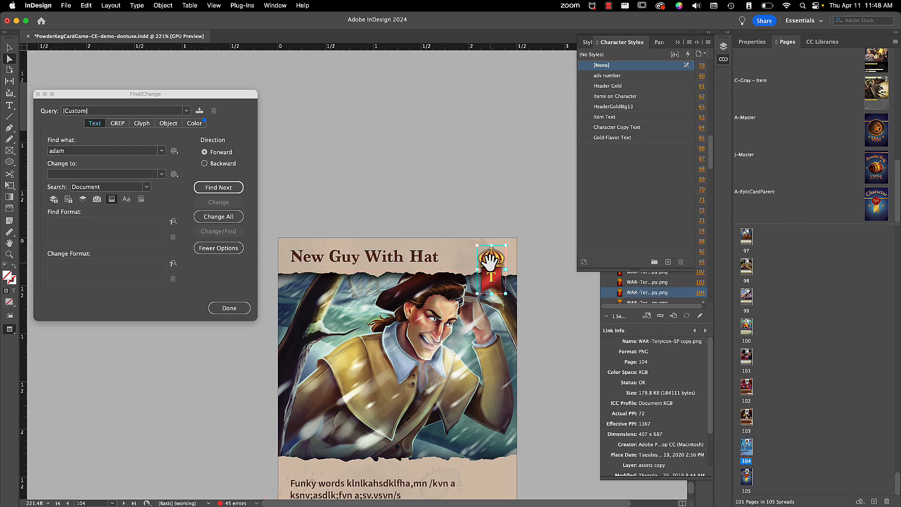
{"action": "scroll", "coordinate": [452, 376], "scroll_direction": "down", "scroll_amount": 10}
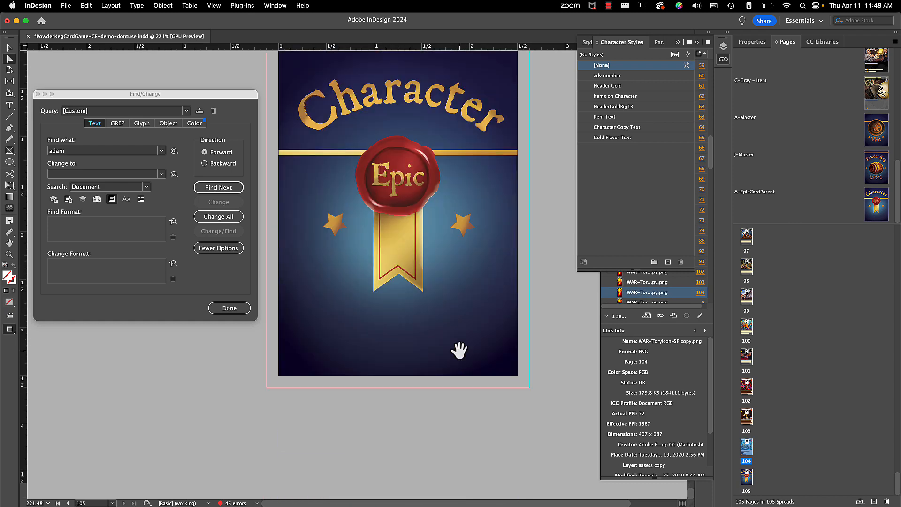
{"action": "key", "text": "ctrl+v"}
{"action": "scroll", "coordinate": [469, 336], "scroll_direction": "up", "scroll_amount": 1}
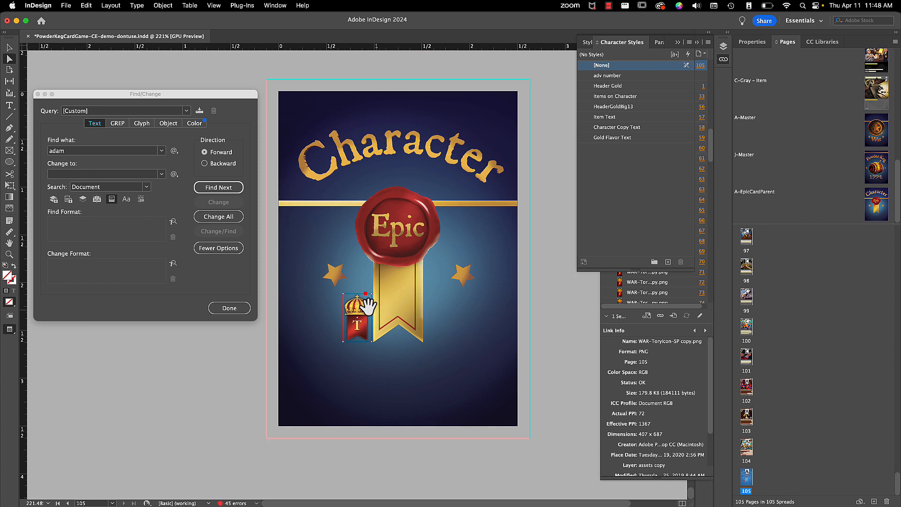
- Try moving the crown icon's image inside its frame and then the whole icon, undoing each move
{"action": "left_click_drag", "start_coordinate": [368, 307], "coordinate": [448, 332]}
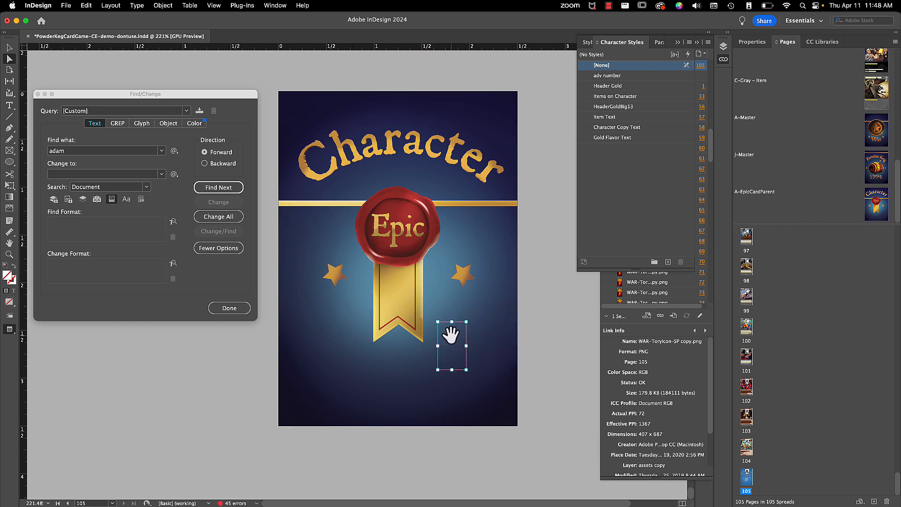
{"action": "key", "text": "ctrl+z"}
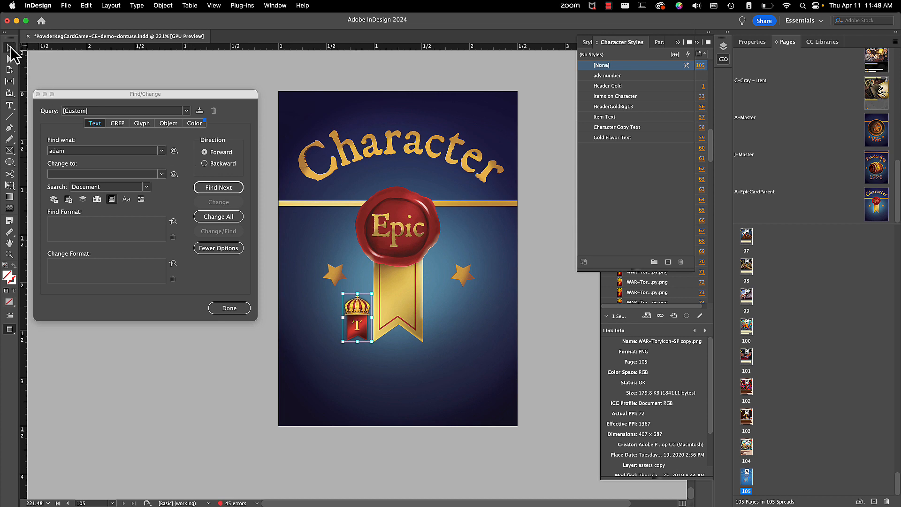
{"action": "left_click_drag", "start_coordinate": [365, 334], "coordinate": [461, 349]}
{"action": "key", "text": "super+z"}
- Try stretching the crown icon with its frame, first diagonally and then only downward, undoing each resize
{"action": "left_click_drag", "start_coordinate": [372, 342], "coordinate": [461, 388]}
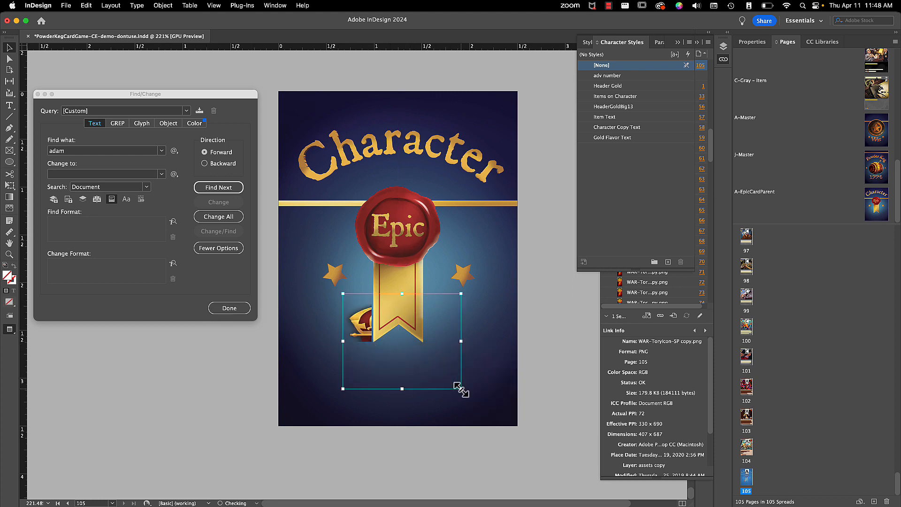
{"action": "key", "text": "super+z"}
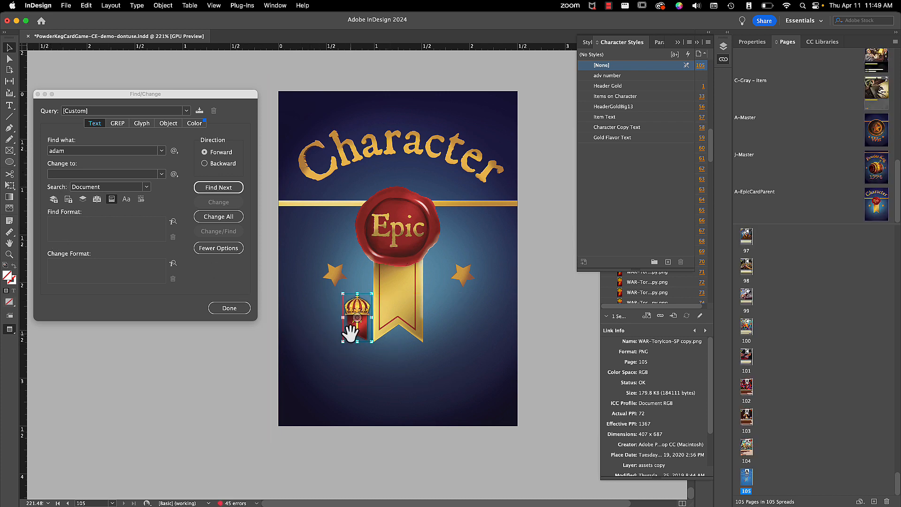
{"action": "left_click_drag", "start_coordinate": [350, 334], "coordinate": [348, 309]}
{"action": "mouse_move", "coordinate": [357, 342]}
{"action": "left_mouse_down"}
{"action": "mouse_move", "coordinate": [357, 368]}
{"action": "mouse_move", "coordinate": [357, 350]}
{"action": "left_mouse_up"}
{"action": "key", "text": "super+z"}
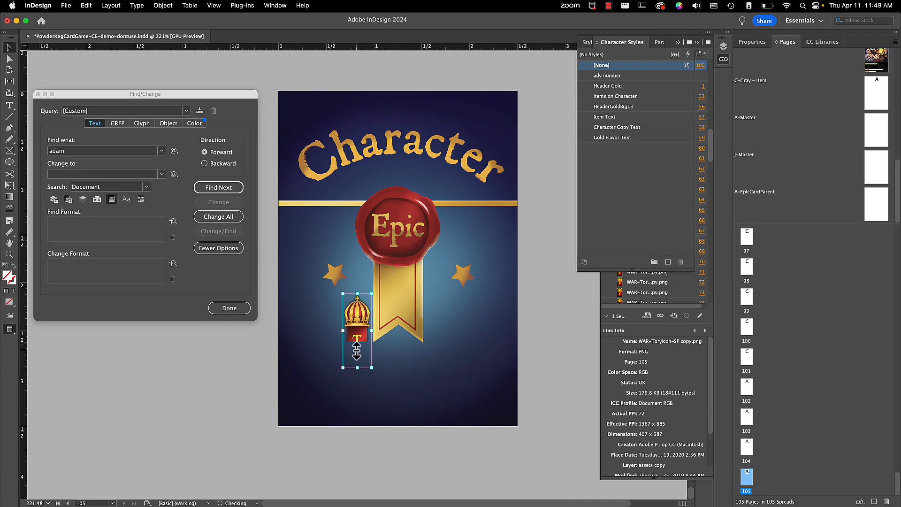
{"action": "key", "text": "super+z"}
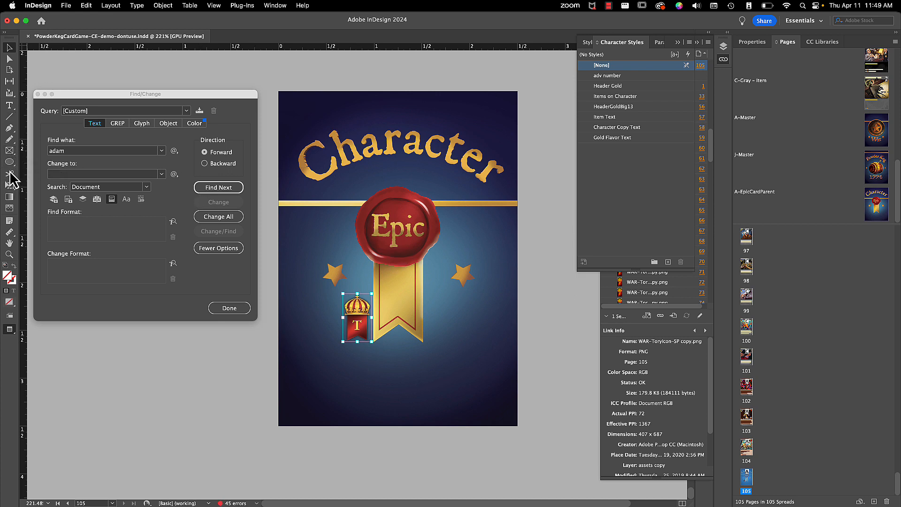
- Try moving the crown icon with the Free Transform tool and undo the change
{"action": "left_click", "coordinate": [9, 190]}
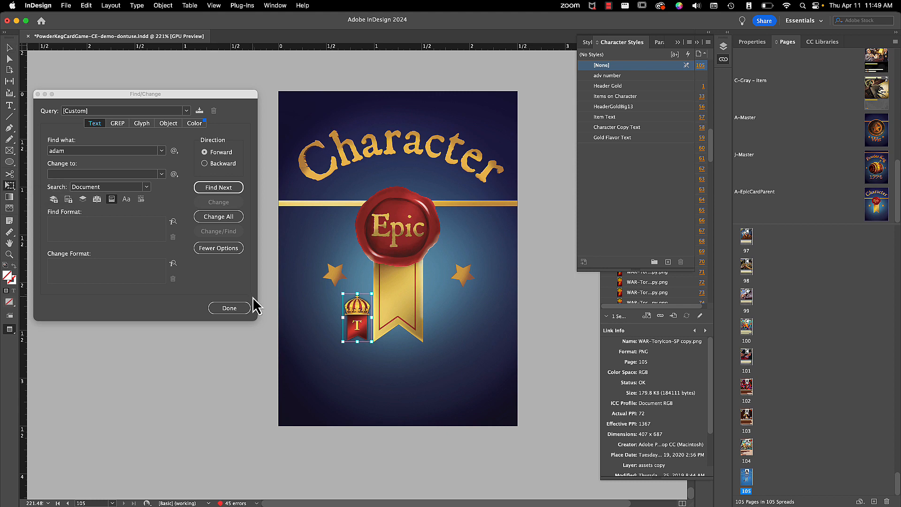
{"action": "left_click_drag", "start_coordinate": [382, 309], "coordinate": [341, 308]}
{"action": "key", "text": "super+z"}
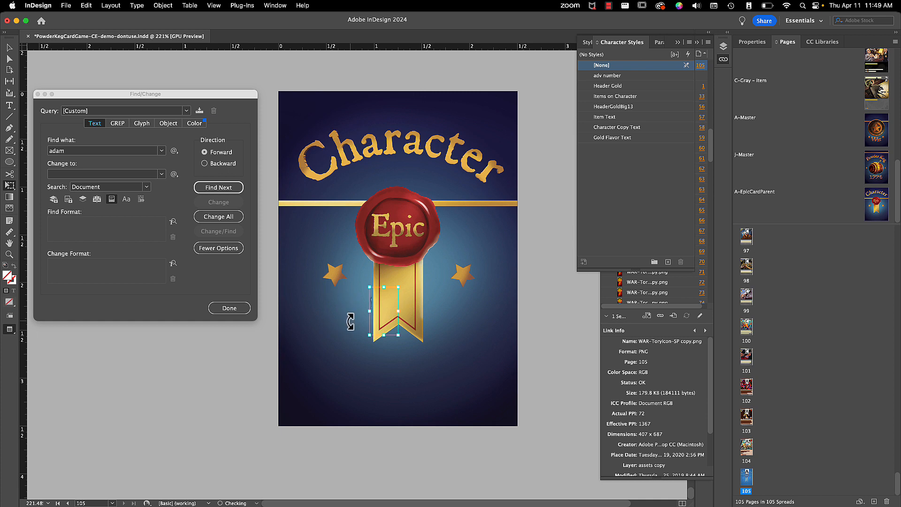
{"action": "key", "text": "super+z"}
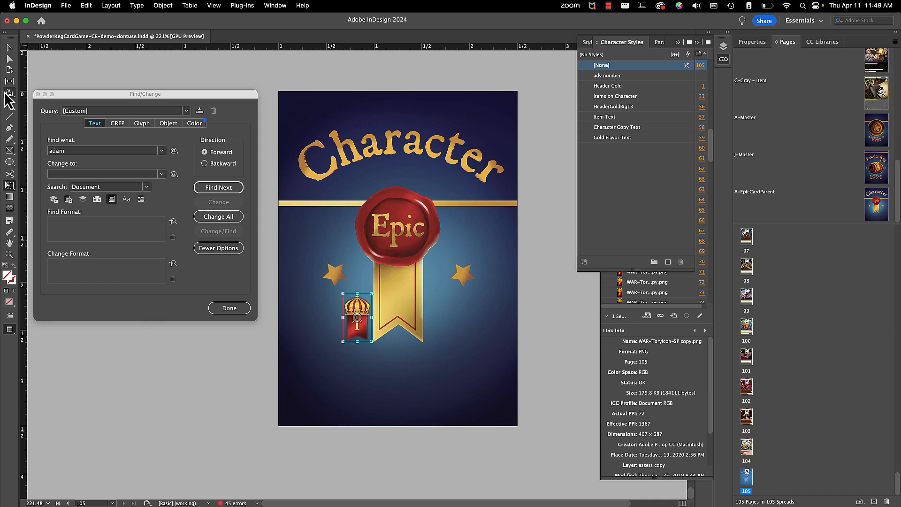
- Close Find/Change, try enlarging the crown icon with the Scale tool, and undo the scaling
{"action": "left_click", "coordinate": [9, 186]}
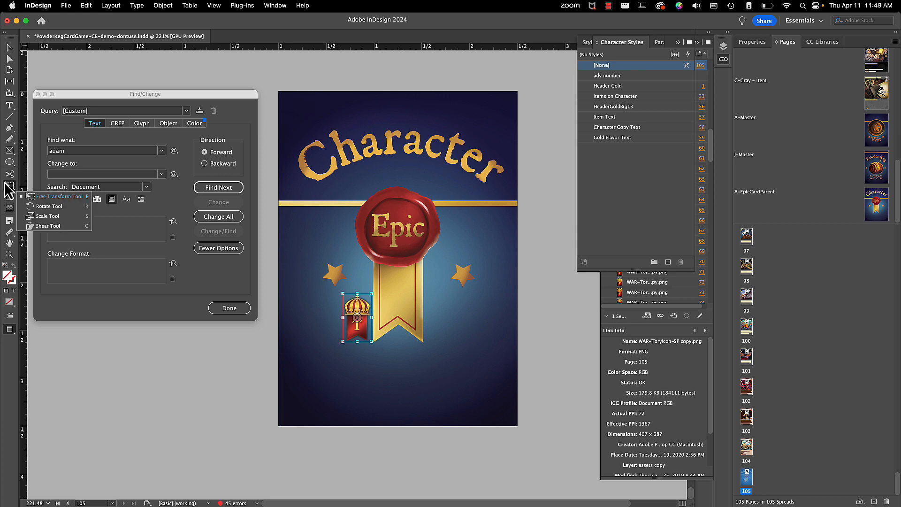
{"action": "left_click", "coordinate": [41, 217]}
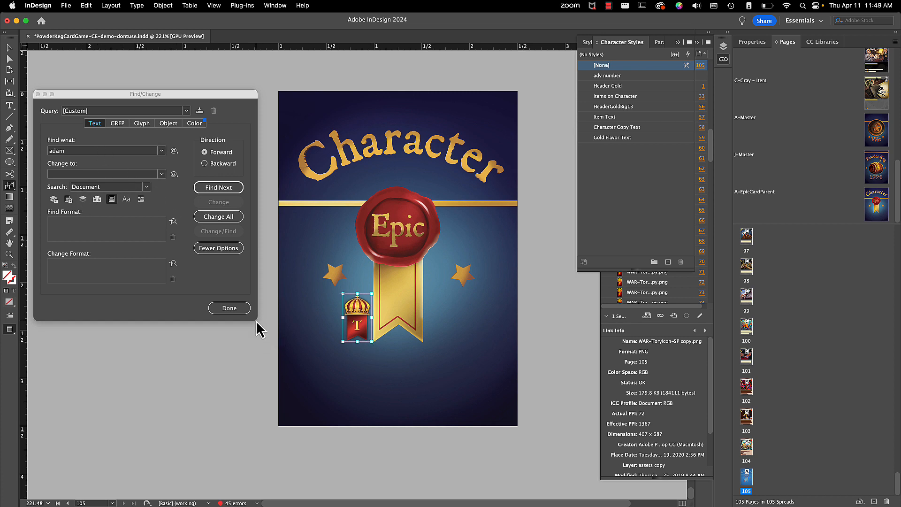
{"action": "left_click", "coordinate": [222, 309]}
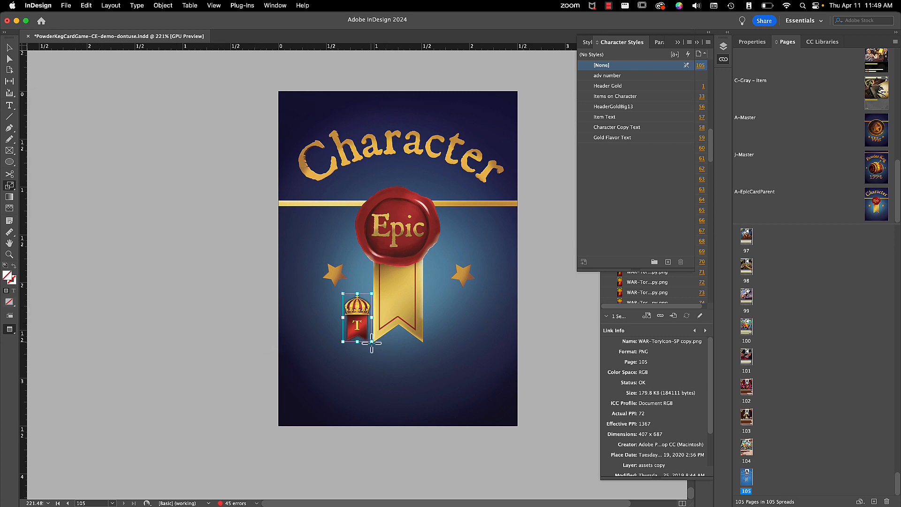
{"action": "left_click_drag", "start_coordinate": [371, 341], "coordinate": [389, 361]}
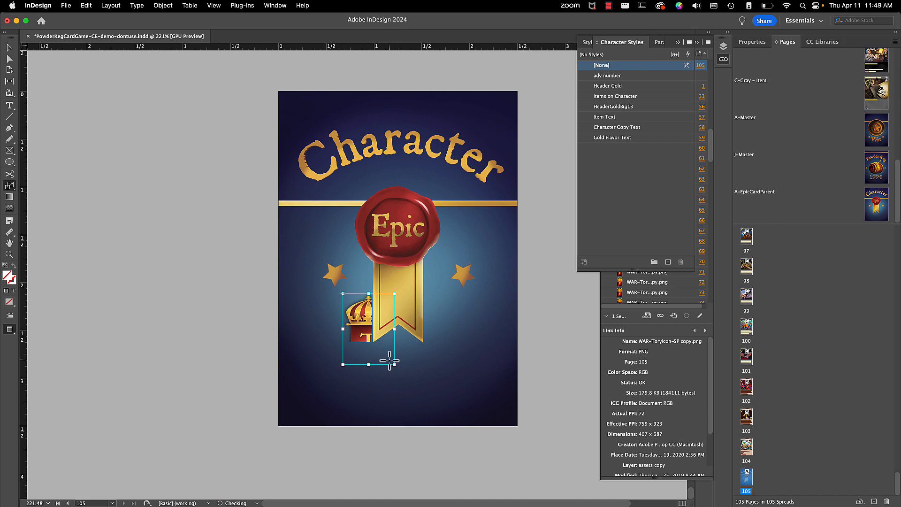
{"action": "key", "text": "super+z"}
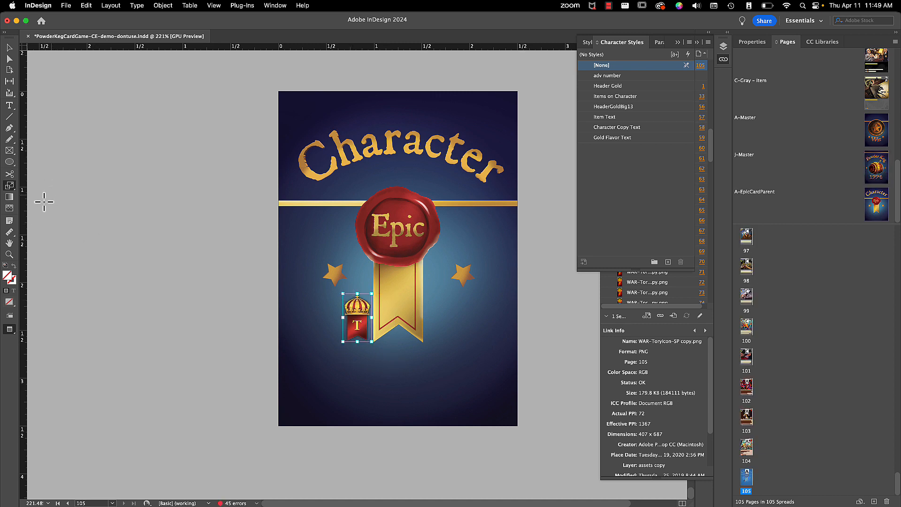
- Try rotating the crown icon clockwise about its upper corner with the Rotate tool and undo the rotation
{"action": "left_click", "coordinate": [7, 185]}
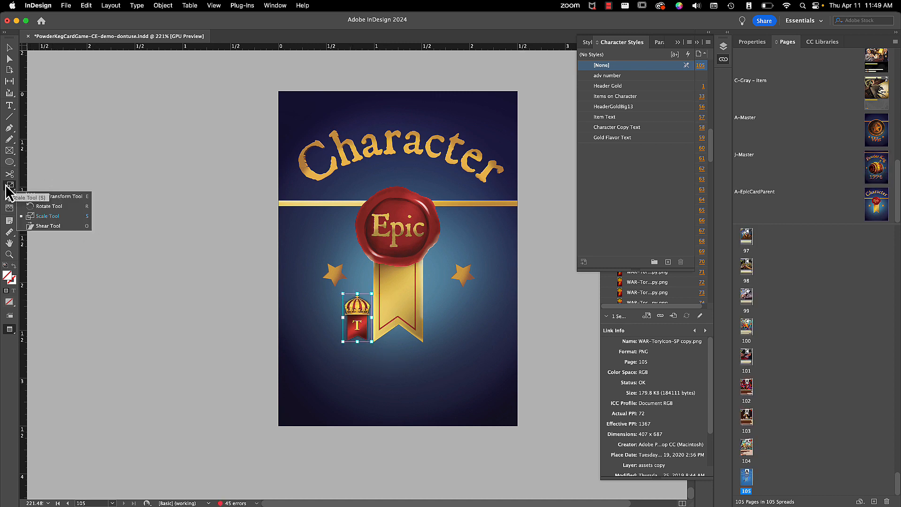
{"action": "left_click", "coordinate": [51, 206]}
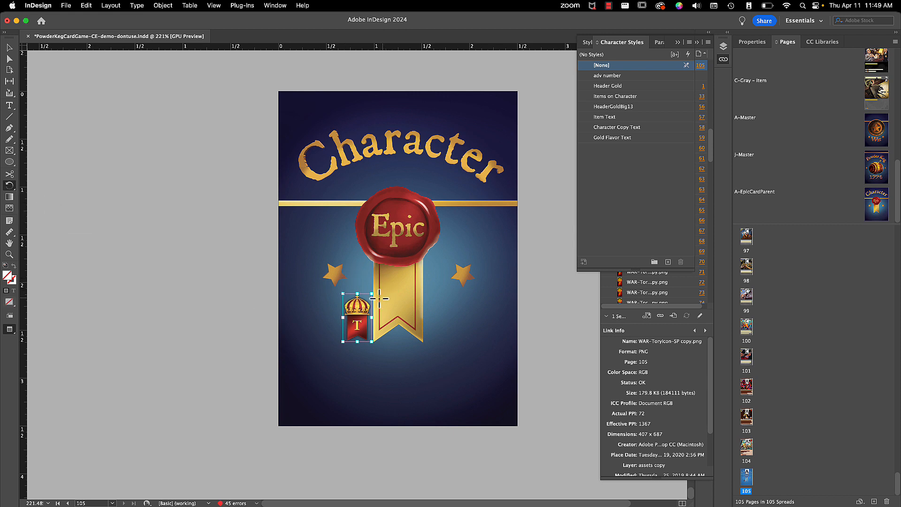
{"action": "left_click_drag", "start_coordinate": [370, 293], "coordinate": [386, 312]}
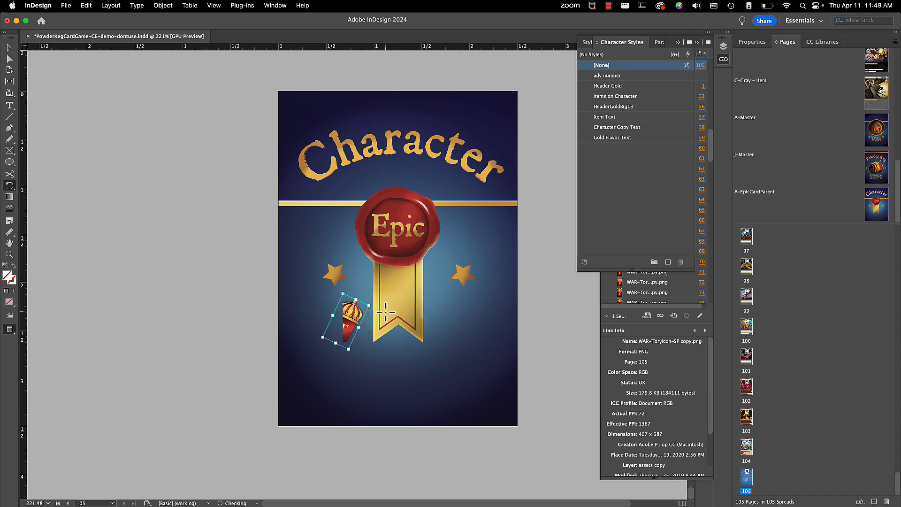
{"action": "key", "text": "super+z"}
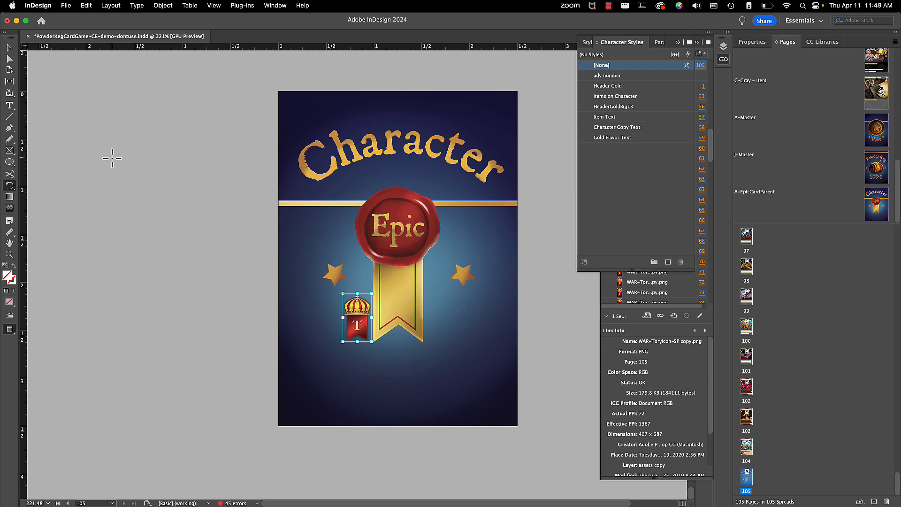
- Try moving the crown icon with the Selection tool, undo the moves, and delete the icon from page 105
{"action": "left_click", "coordinate": [9, 47]}
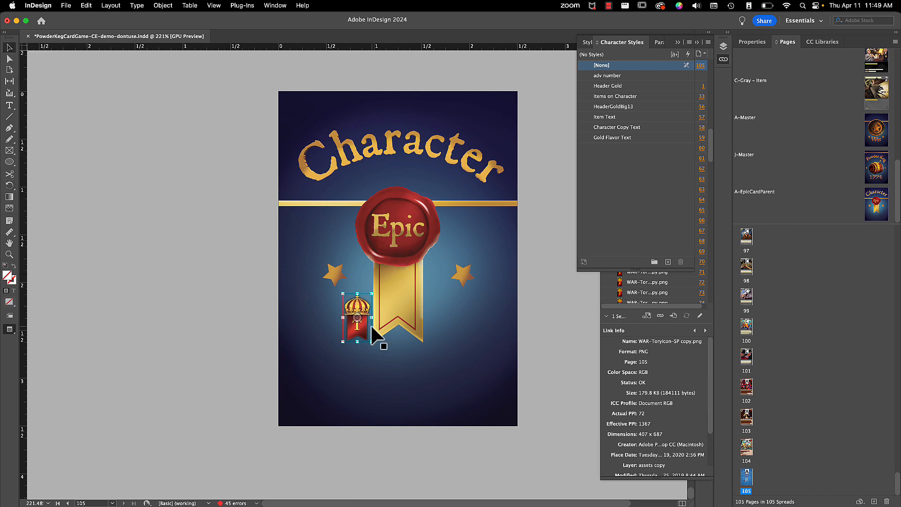
{"action": "left_click_drag", "start_coordinate": [356, 317], "coordinate": [382, 362]}
{"action": "key", "text": "super+z"}
{"action": "left_click_drag", "start_coordinate": [353, 331], "coordinate": [312, 296]}
{"action": "key", "text": "super+z"}
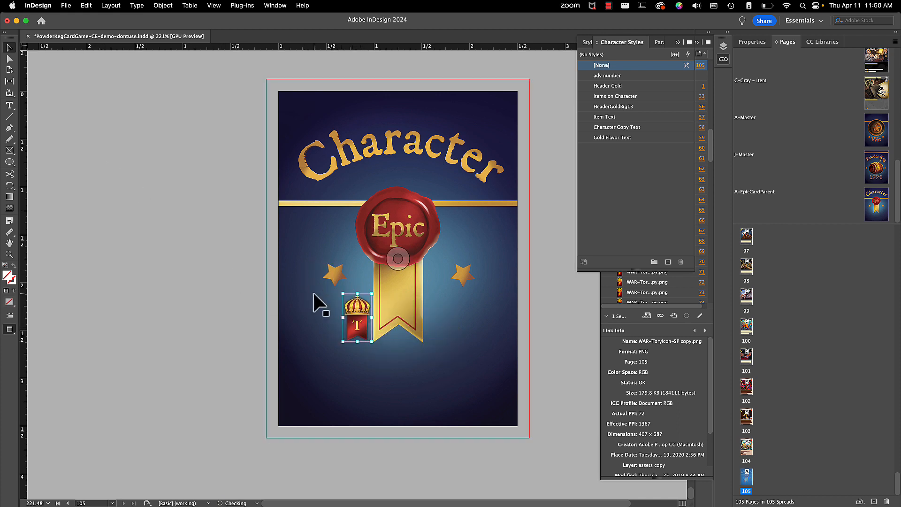
{"action": "key", "text": "Delete"}
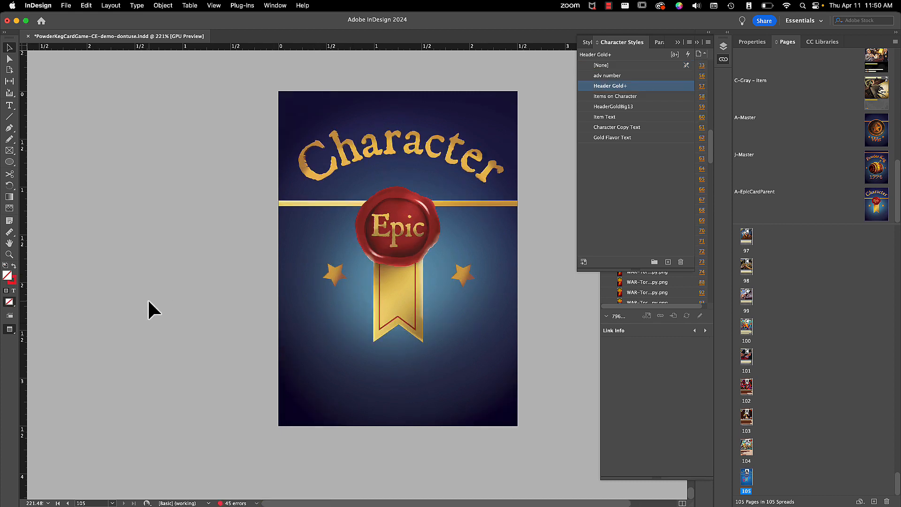
{"action": "scroll", "coordinate": [260, 279], "scroll_direction": "up", "scroll_amount": 10}
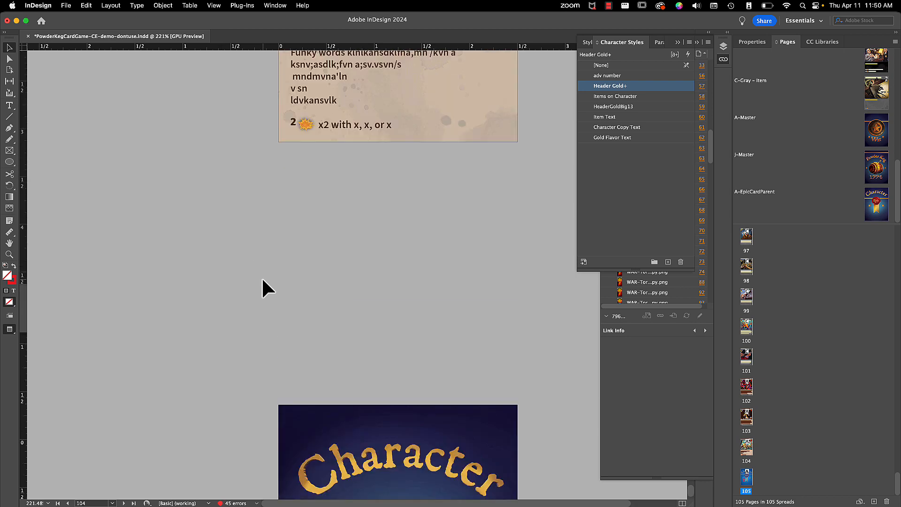
- Copy the "Funky words" text frame from page 104 to page 105, position it beneath the ribbon, and apply the Gold Flavor Text character style
{"action": "left_click", "coordinate": [321, 250]}
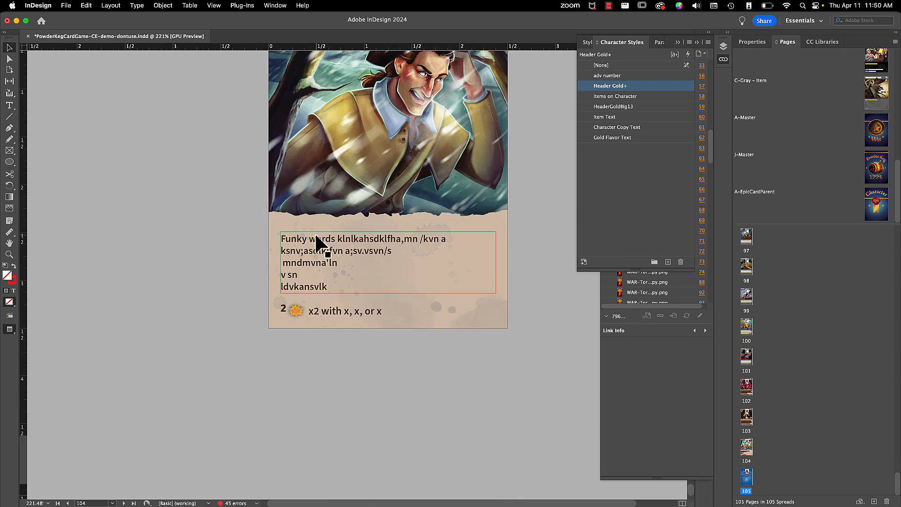
{"action": "scroll", "coordinate": [311, 337], "scroll_direction": "down", "scroll_amount": 10}
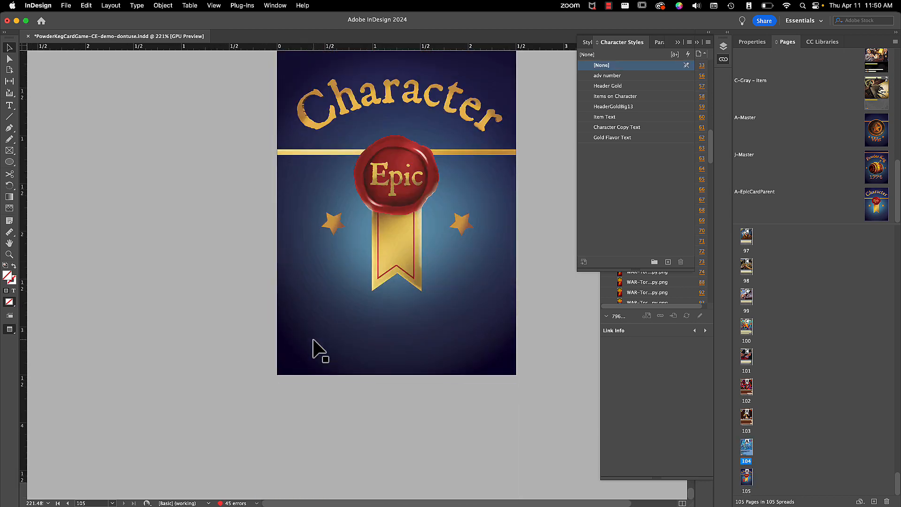
{"action": "key", "text": "super+v"}
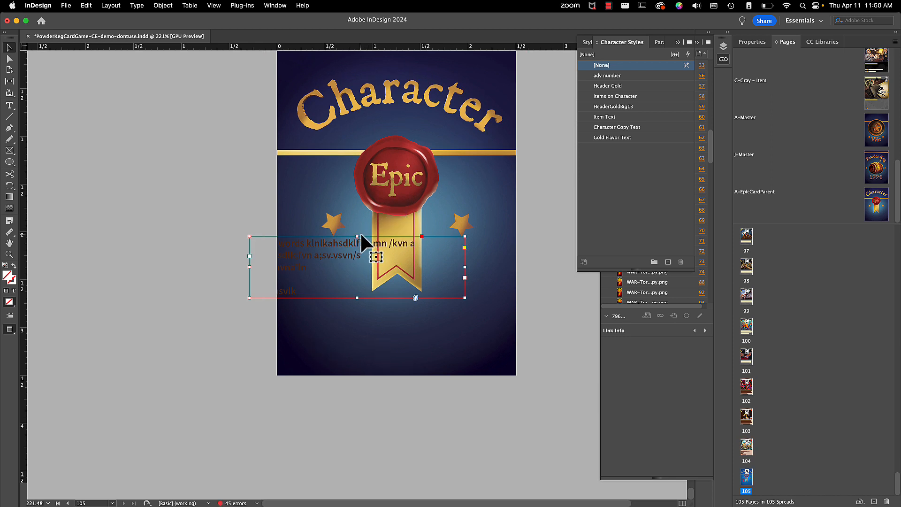
{"action": "left_click_drag", "start_coordinate": [369, 237], "coordinate": [413, 292]}
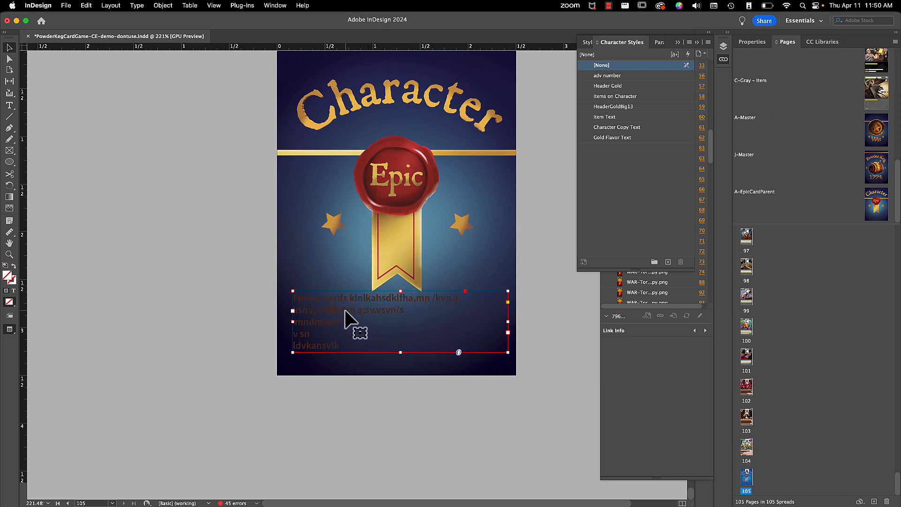
{"action": "left_click", "coordinate": [602, 139]}
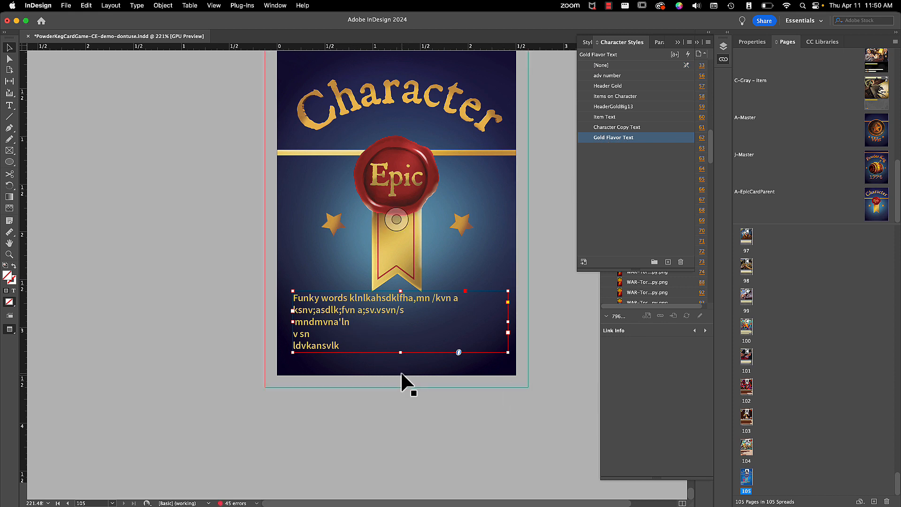
- Insert "By selling three slaves she is BLE TO START AND RUN A SUCCESSFUL DRY GOOds shop." after "v sn" in page 105's text frame
{"action": "double_click", "coordinate": [321, 332]}
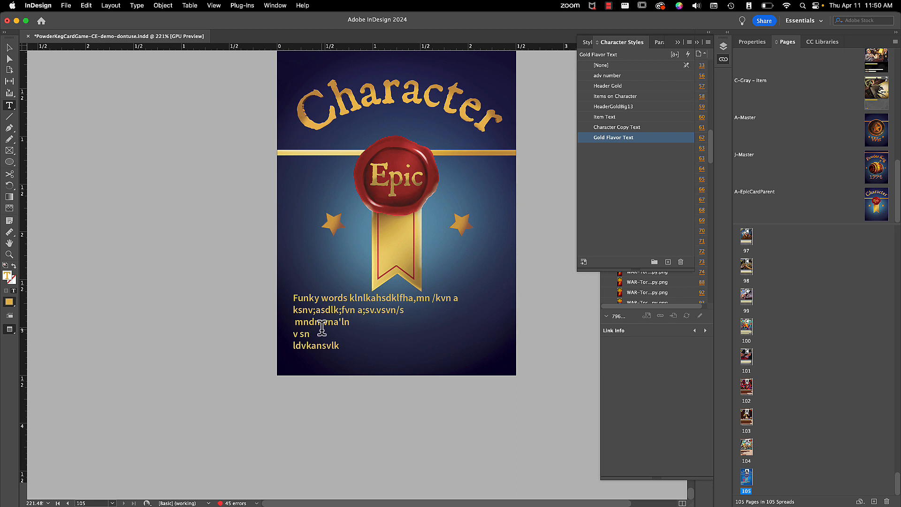
{"action": "type", "text": "Bestselling three"}
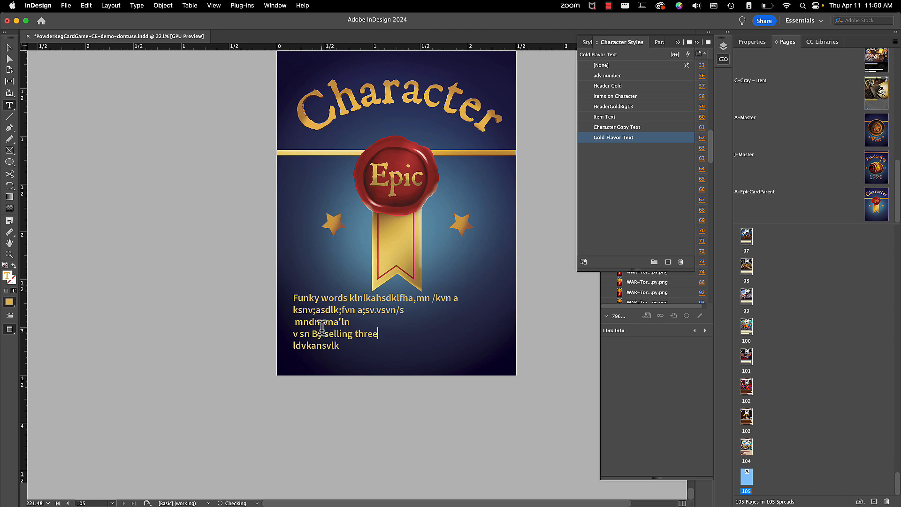
{"action": "type", "text": " slaves she is BLE TO "}
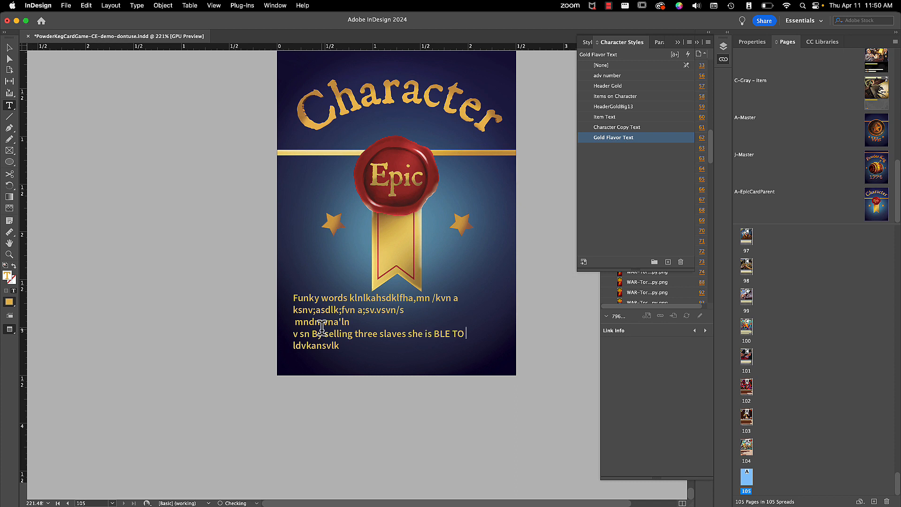
{"action": "type", "text": "START AND "}
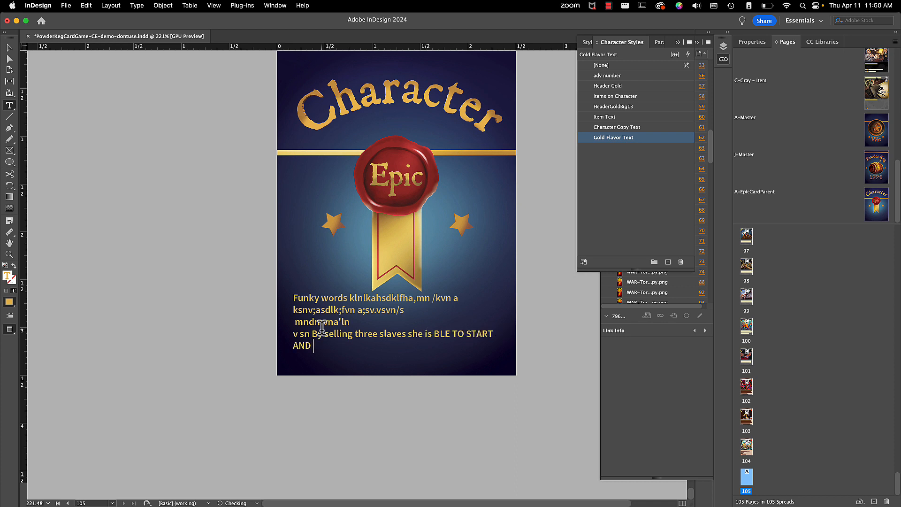
{"action": "type", "text": "RUN A SUCCESSFUL DR"}
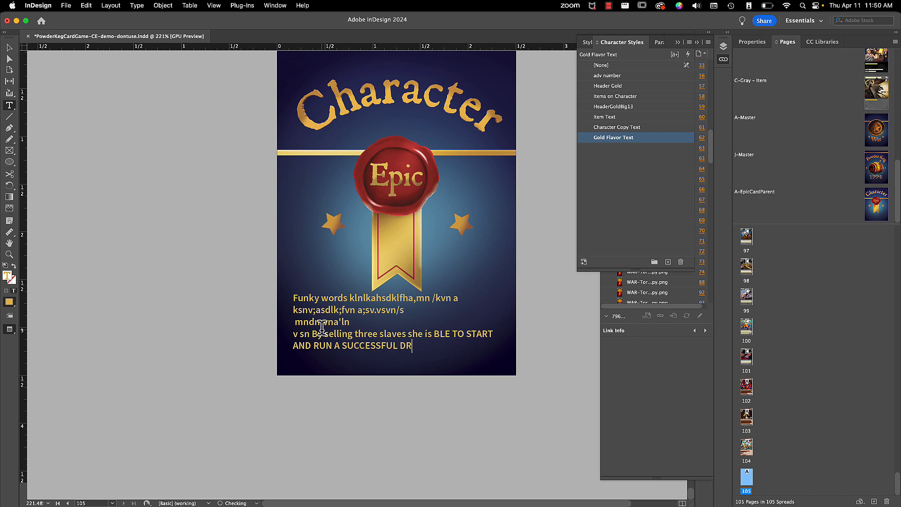
{"action": "type", "text": "Y GOOds shop."}
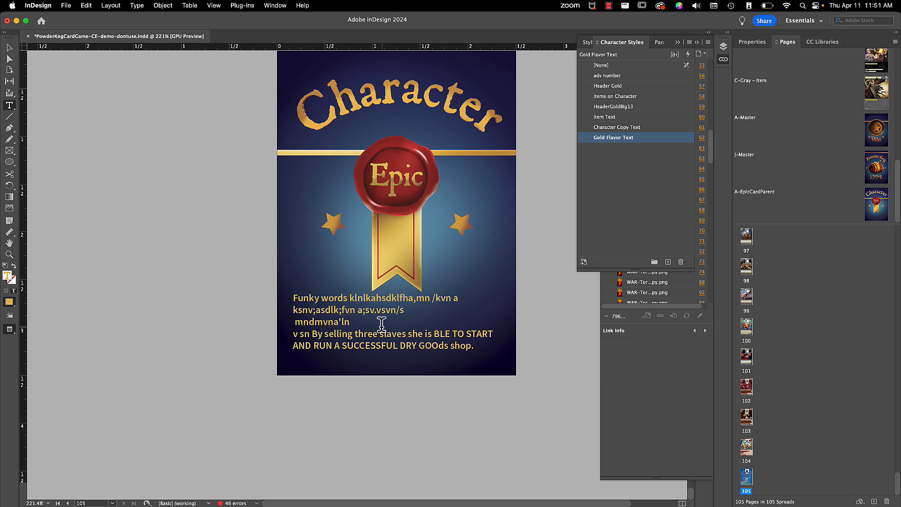
- Select the last two lines of page 105's text and apply the Gold Flavor Text character style to them
{"action": "left_click_drag", "start_coordinate": [469, 348], "coordinate": [289, 334]}
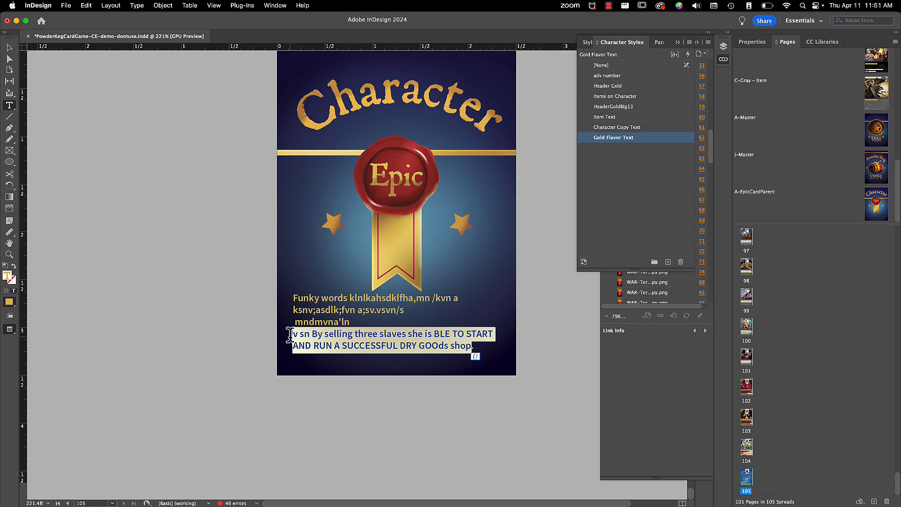
{"action": "left_click", "coordinate": [623, 138]}
{"action": "left_click", "coordinate": [138, 7]}
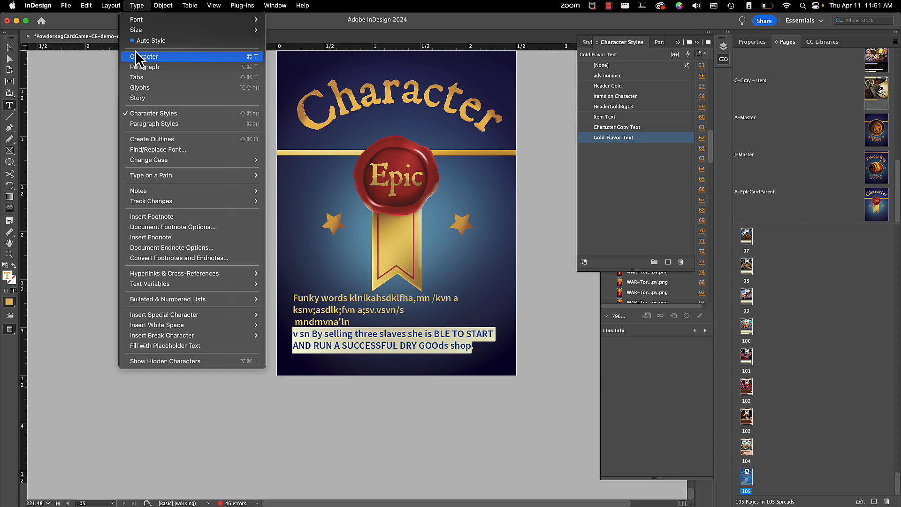
{"action": "mouse_move", "coordinate": [162, 22]}
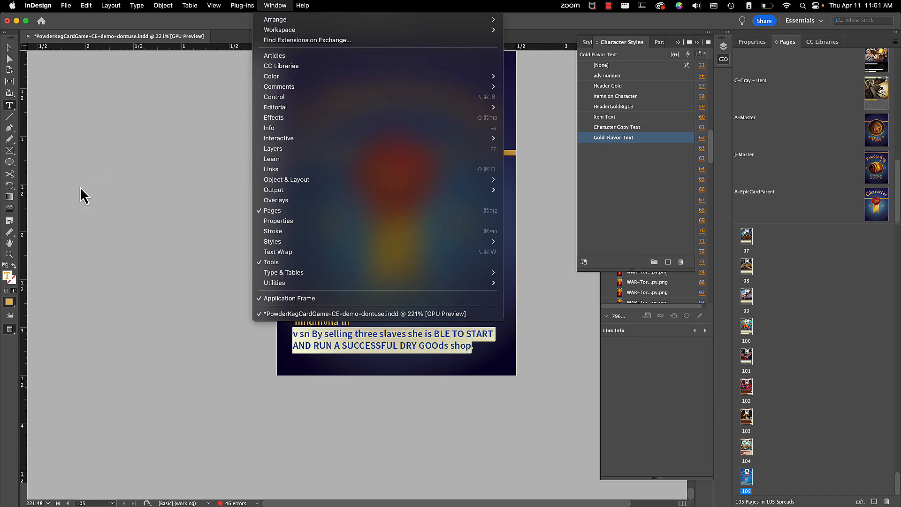
{"action": "left_click", "coordinate": [80, 193]}
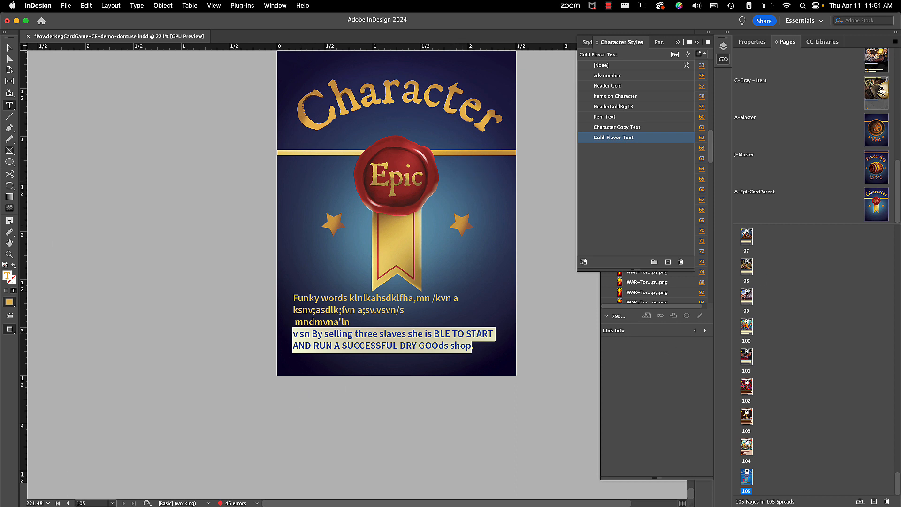
{"action": "key", "text": "super+Tab"}
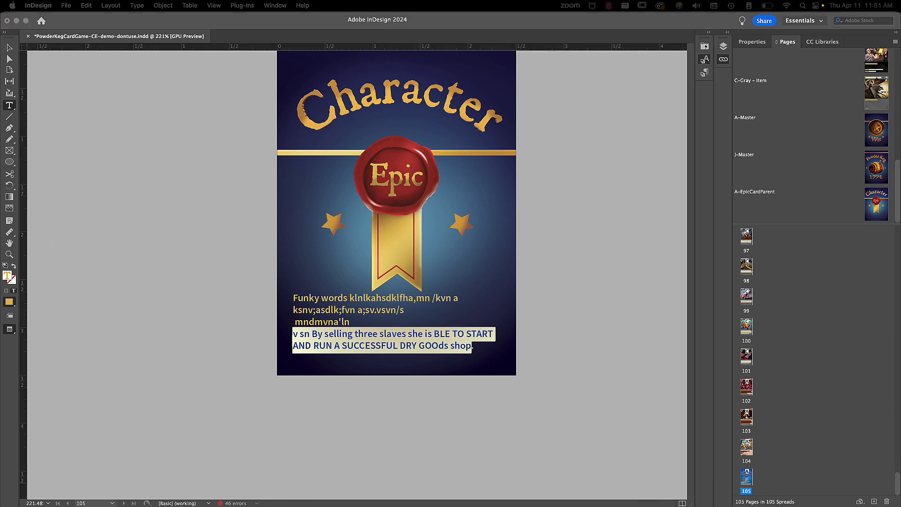